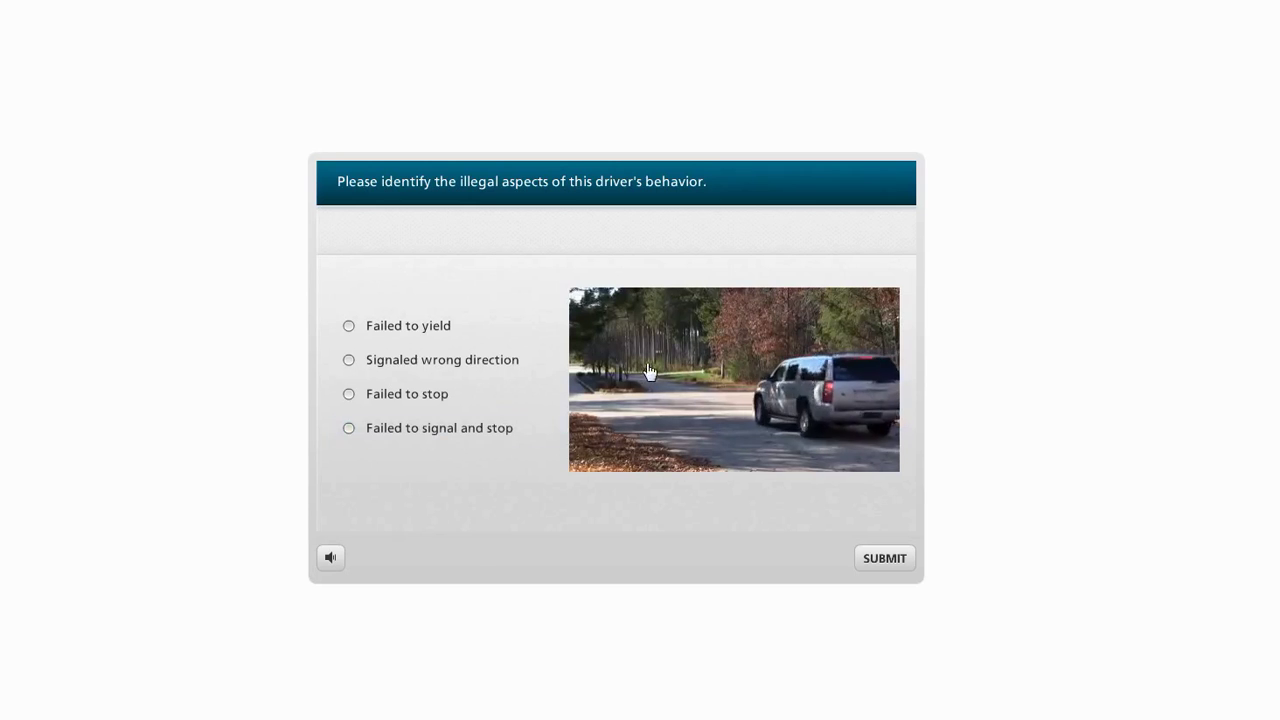
# Step: Answer the first driving question with 'Failed to signal and stop', submit, and continue past Correct
pyautogui.click(350, 429)
pyautogui.click(890, 561)
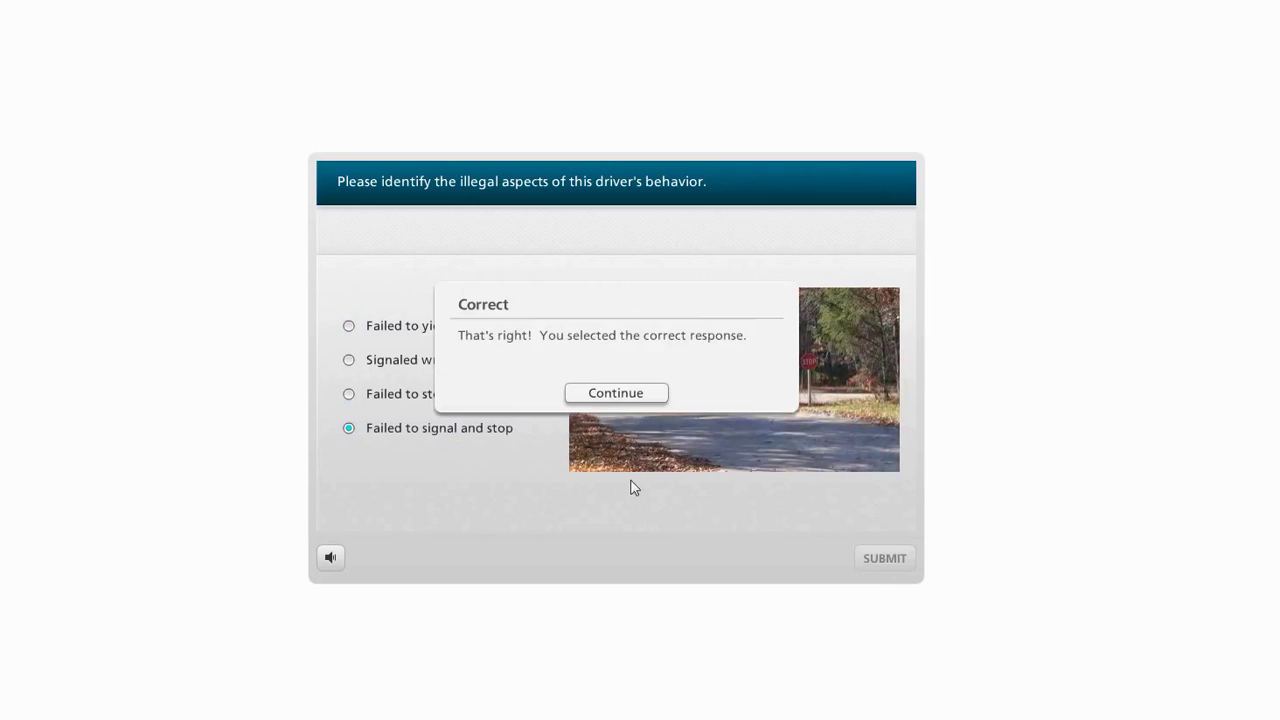
pyautogui.click(616, 393)
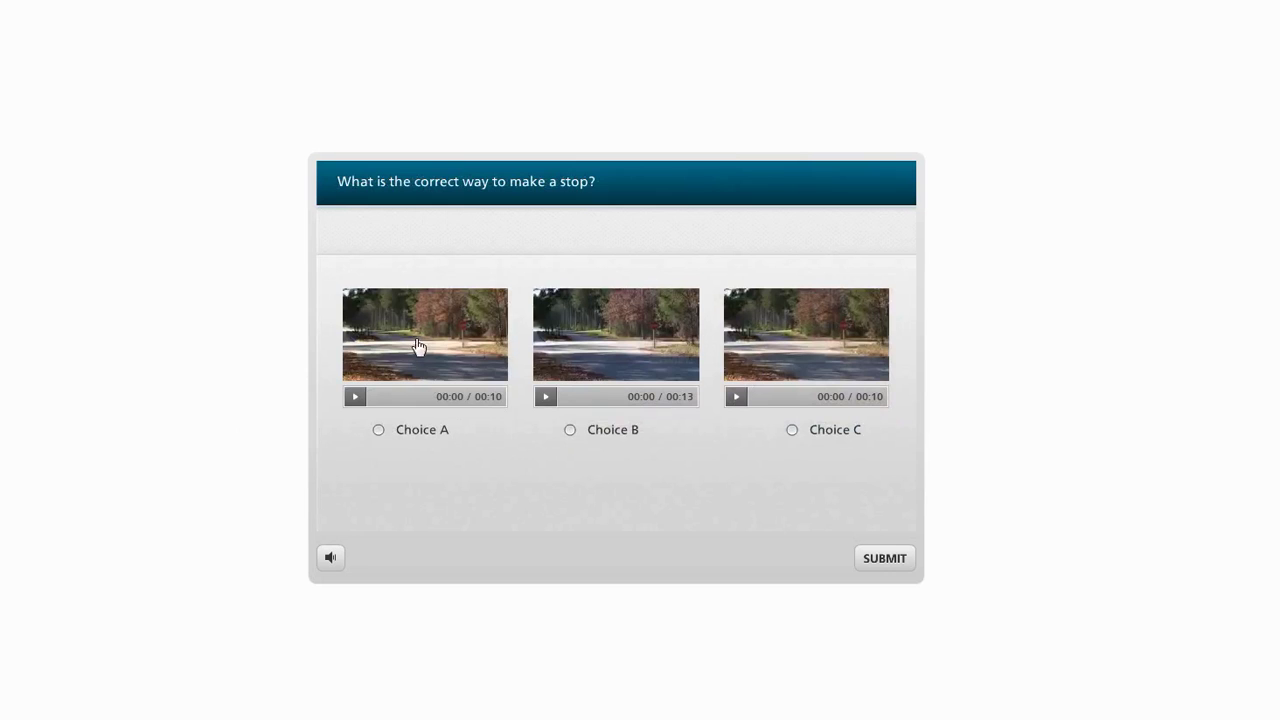
# Step: Play the Choice A, B and C videos, then pick and submit Choice B for the stop question
pyautogui.click(355, 396)
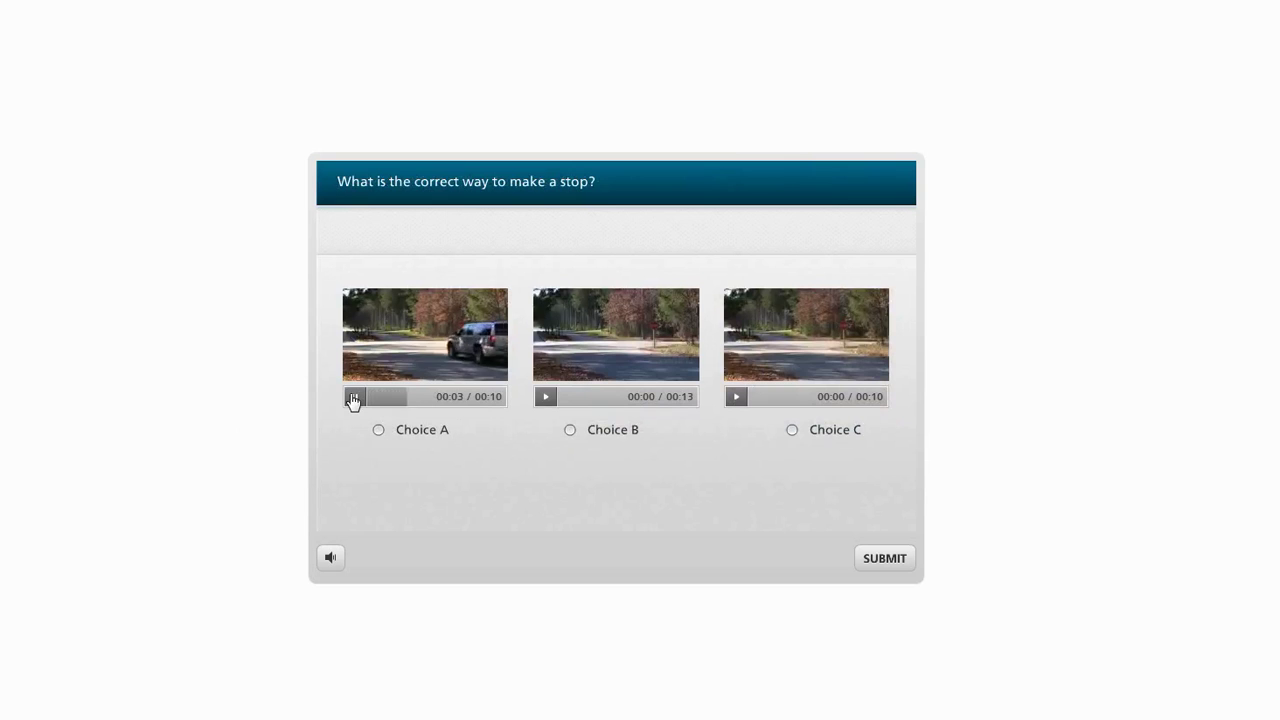
pyautogui.click(545, 396)
pyautogui.click(736, 398)
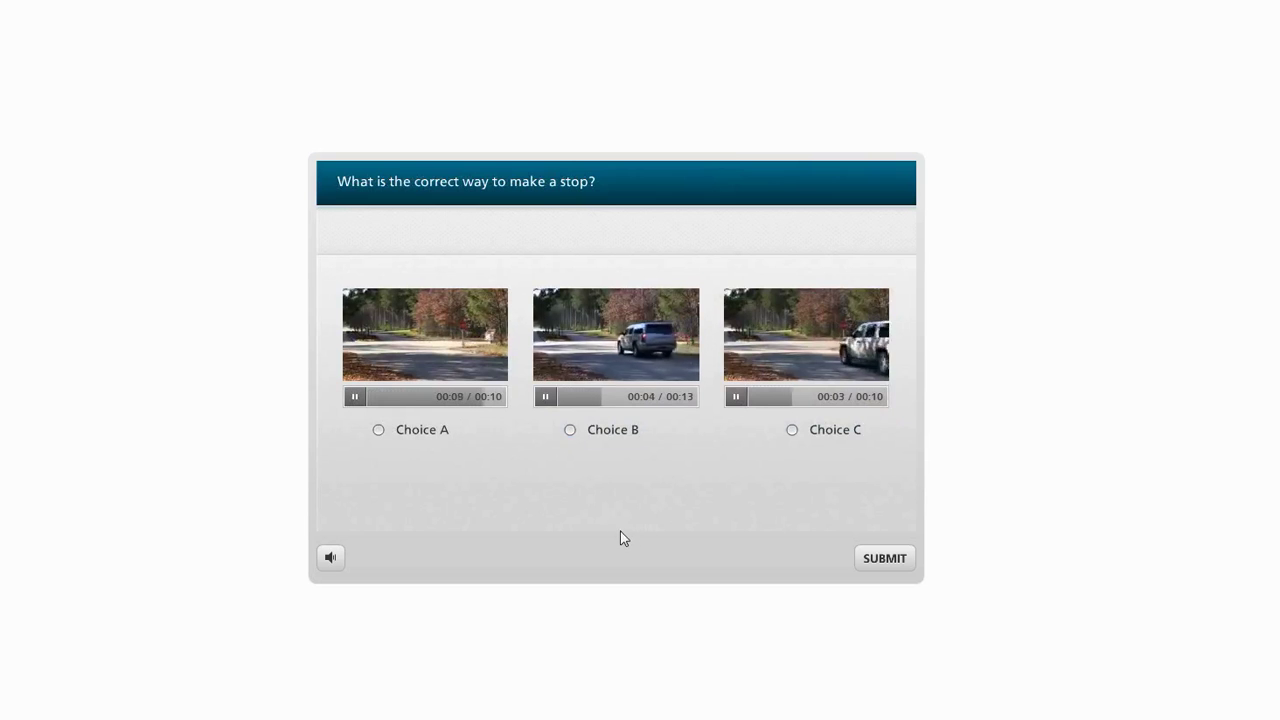
pyautogui.click(570, 430)
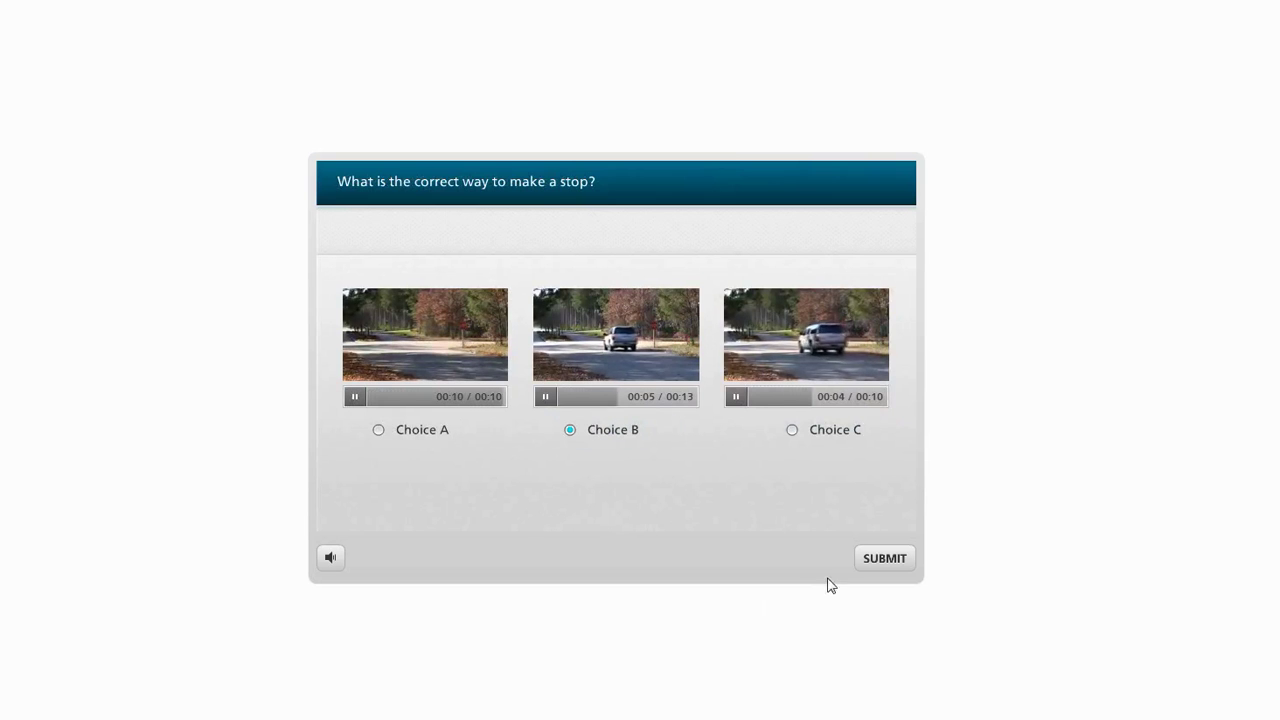
pyautogui.click(881, 561)
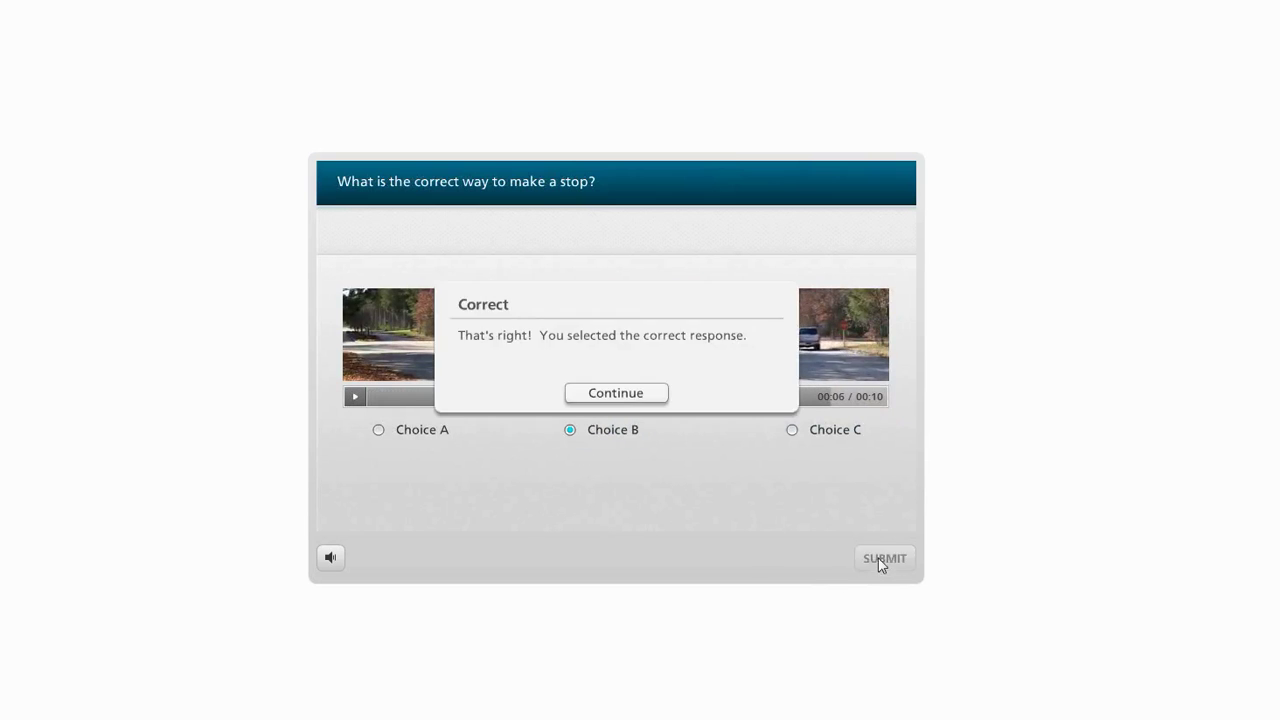
pyautogui.click(644, 395)
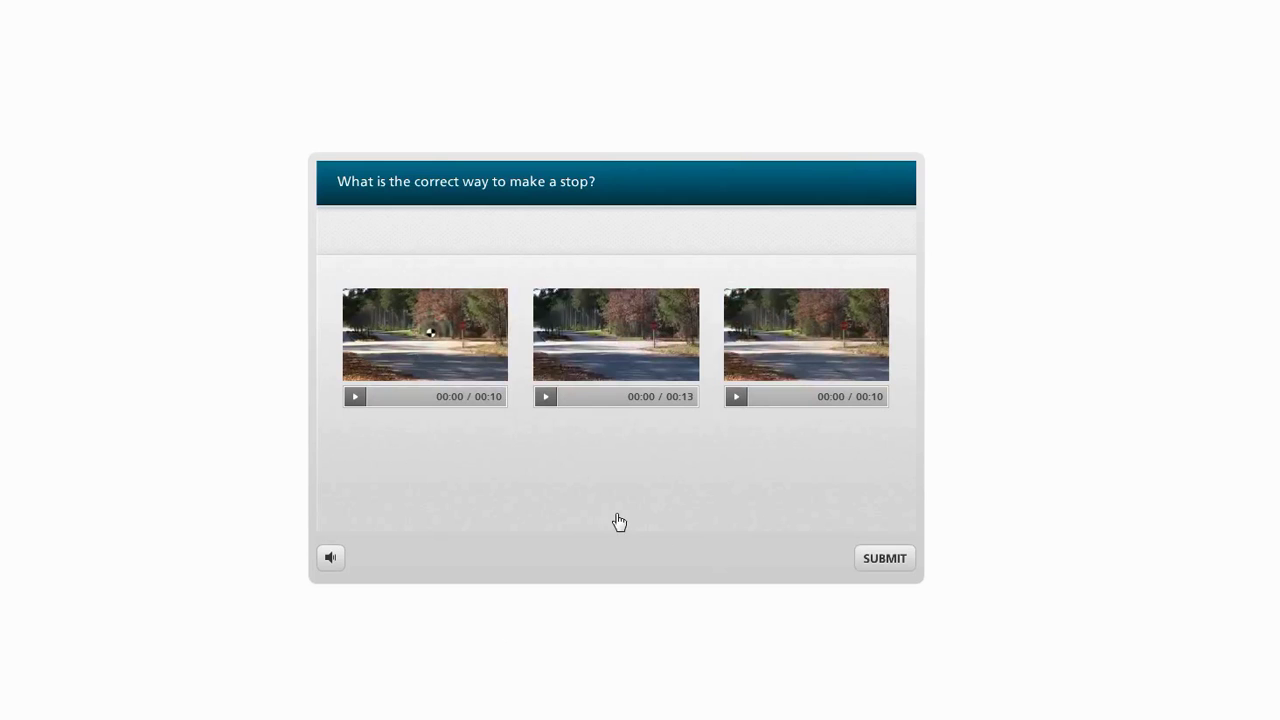
pyautogui.click(889, 562)
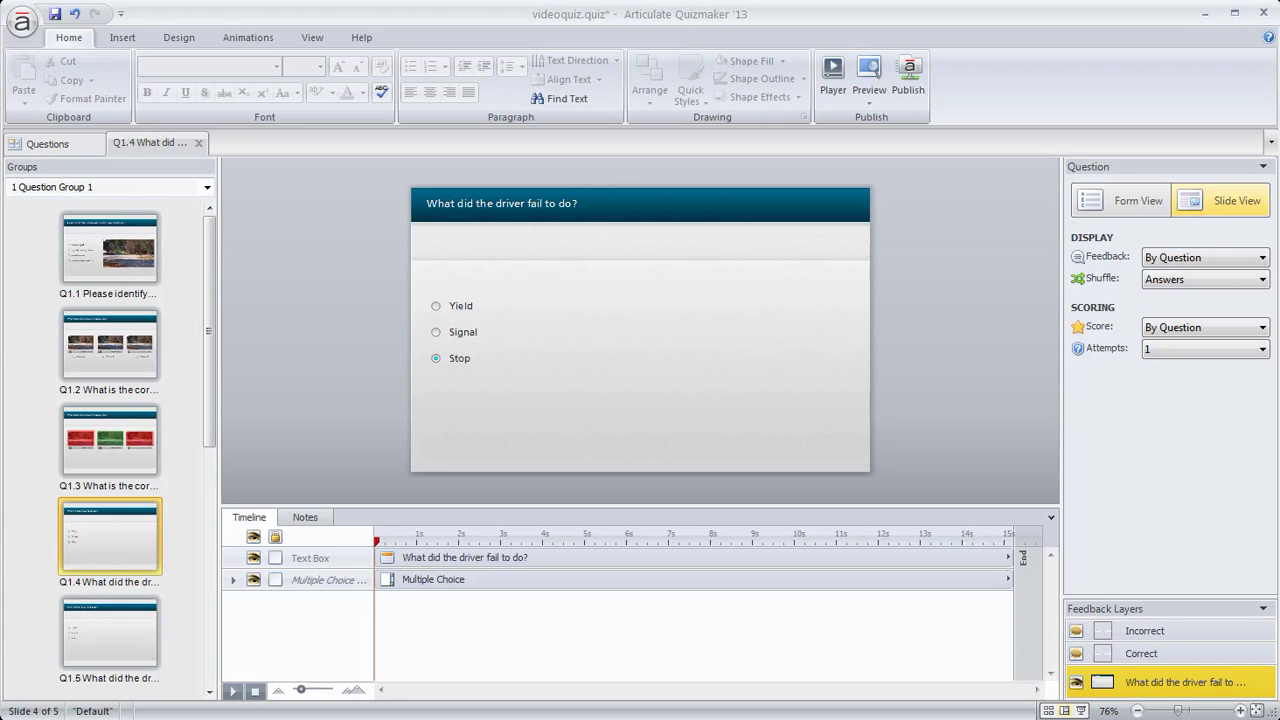
pyautogui.click(122, 38)
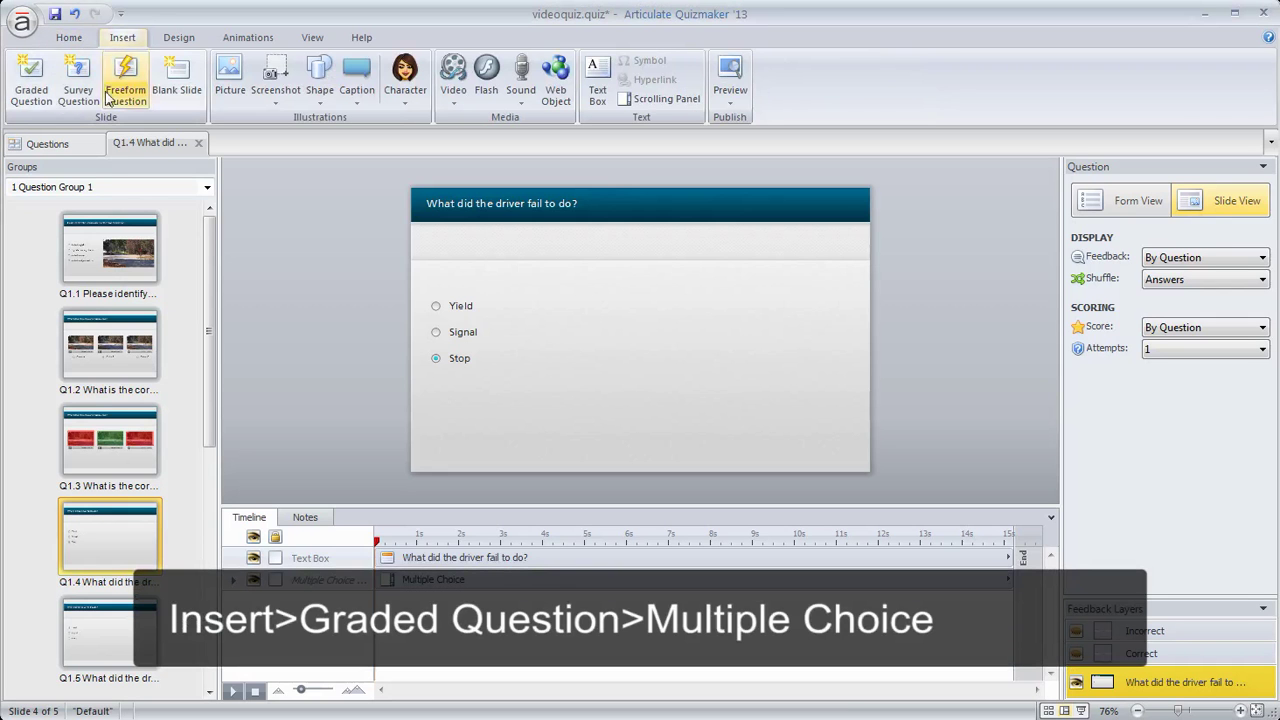
pyautogui.click(30, 97)
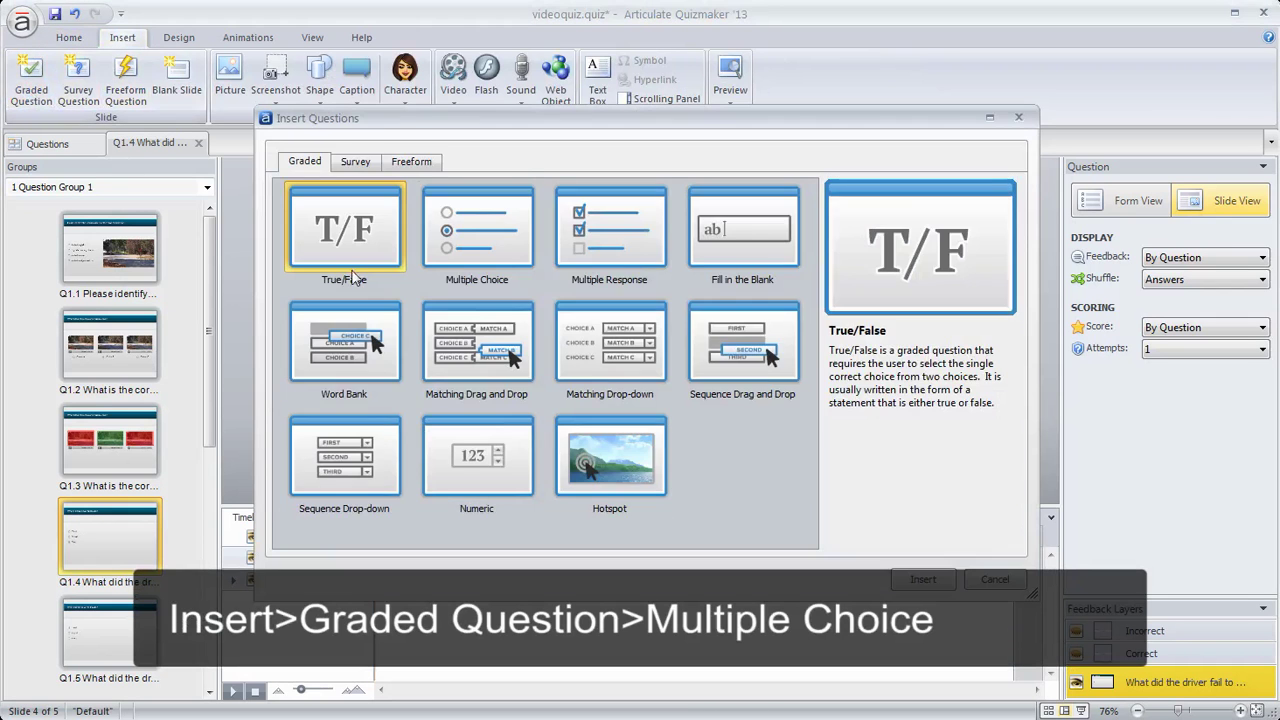
pyautogui.click(485, 235)
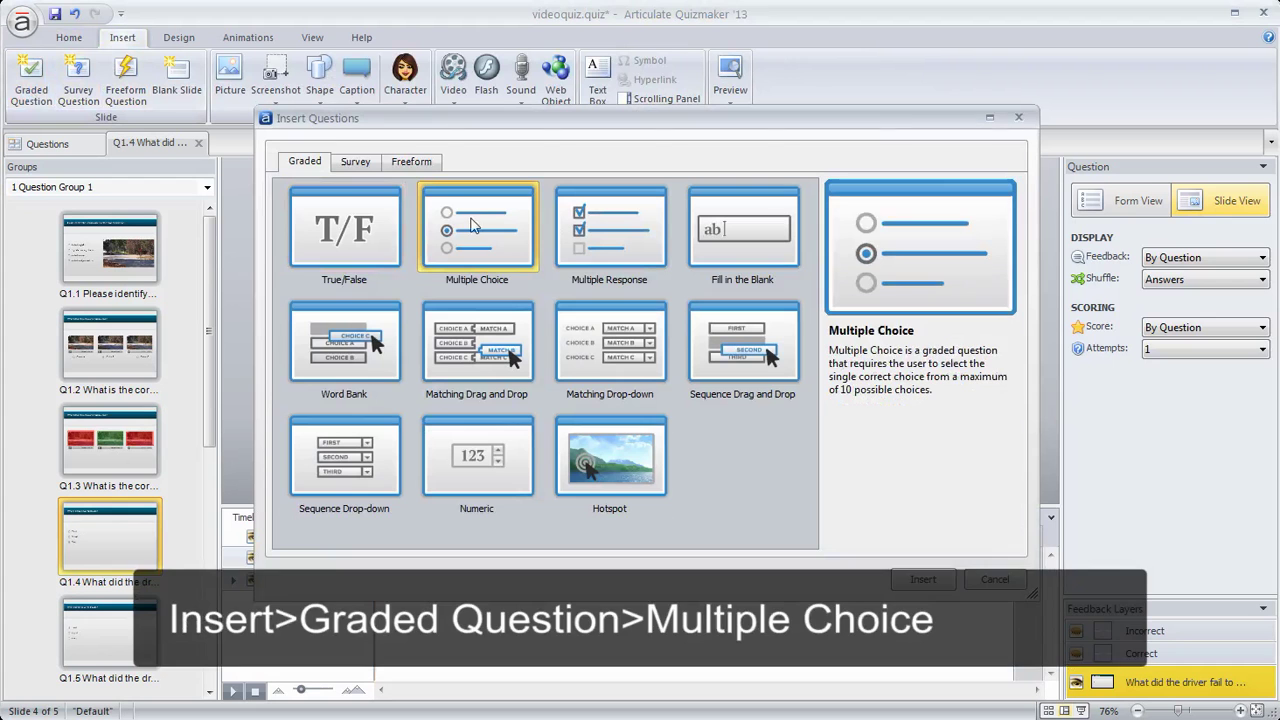
pyautogui.click(924, 580)
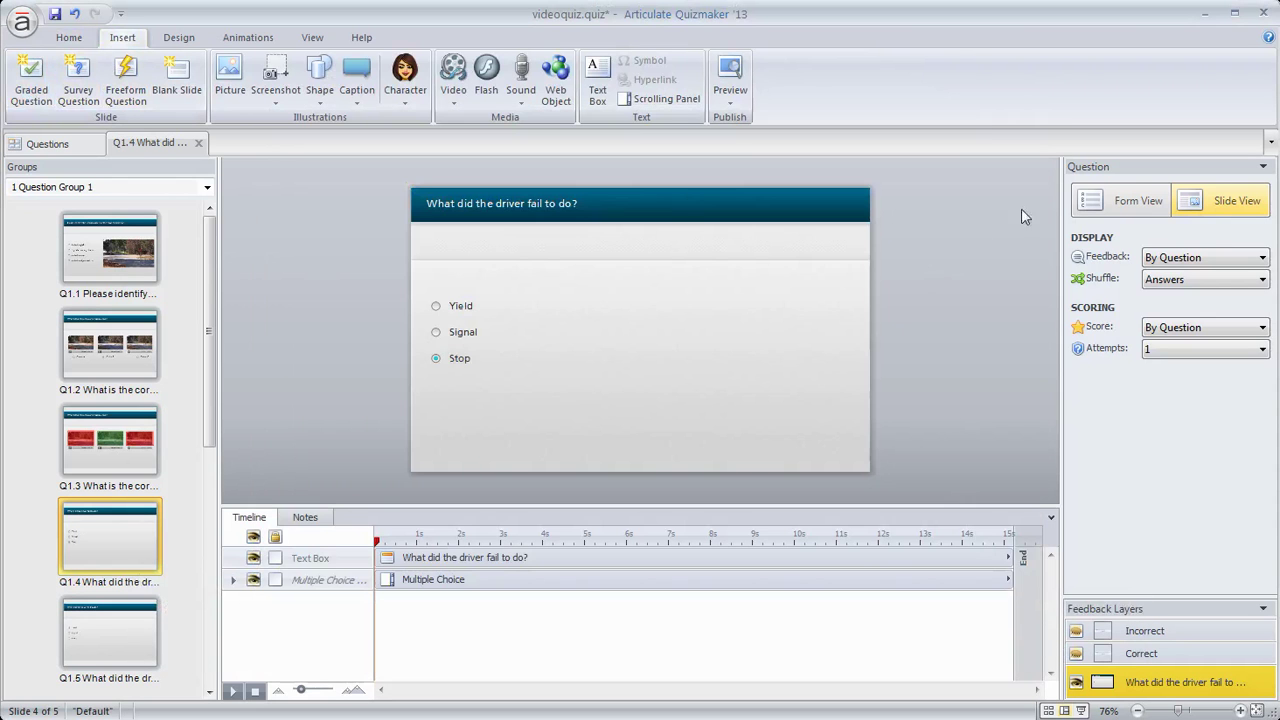
pyautogui.click(1120, 203)
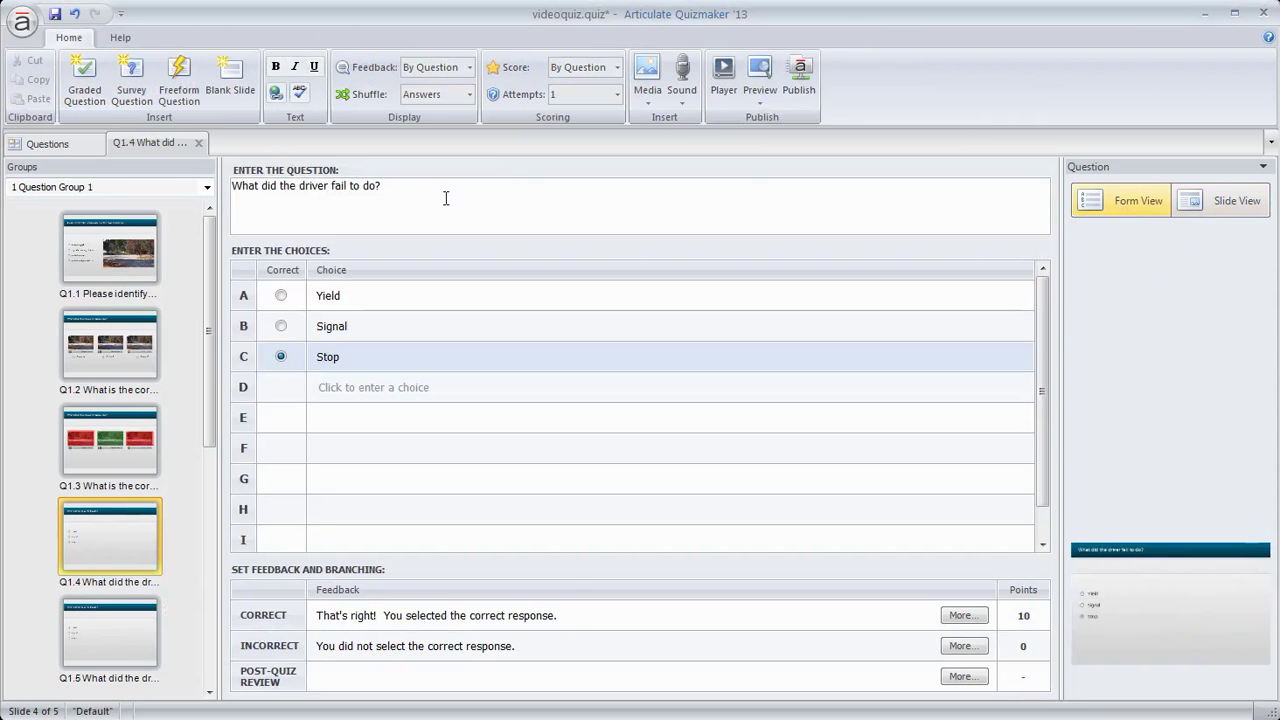
pyautogui.tripleClick(427, 188)
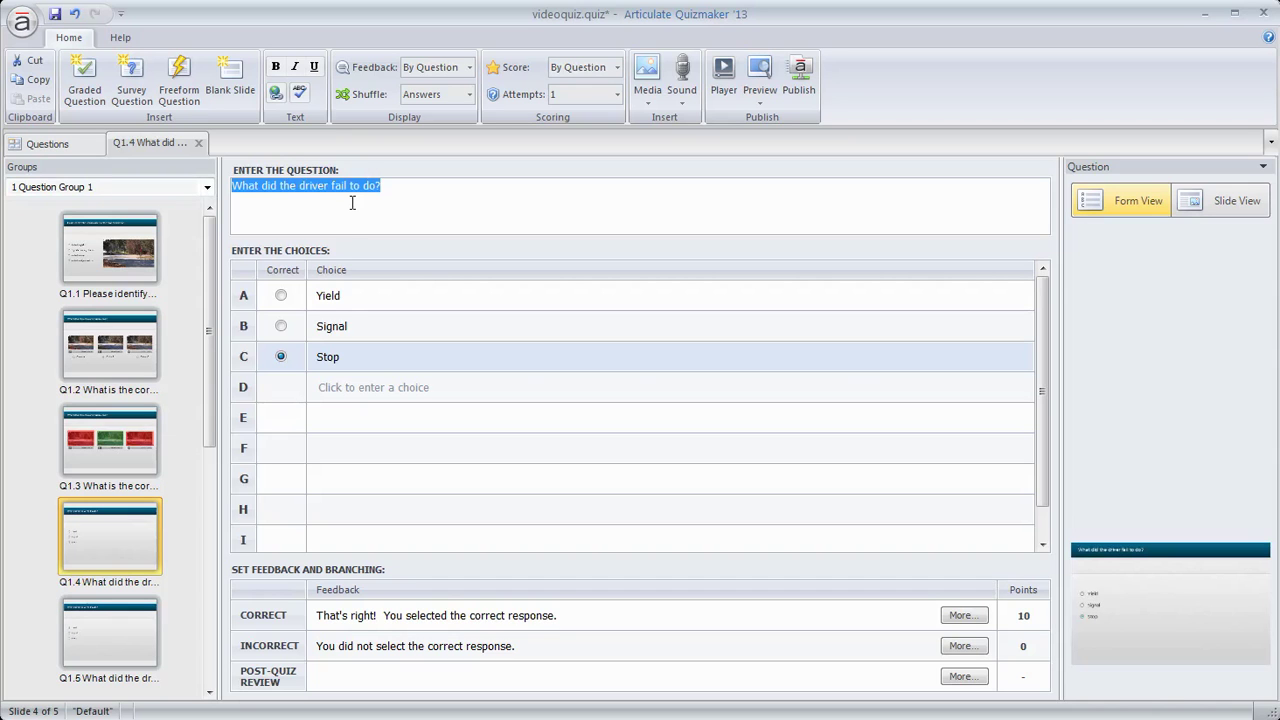
pyautogui.click(283, 360)
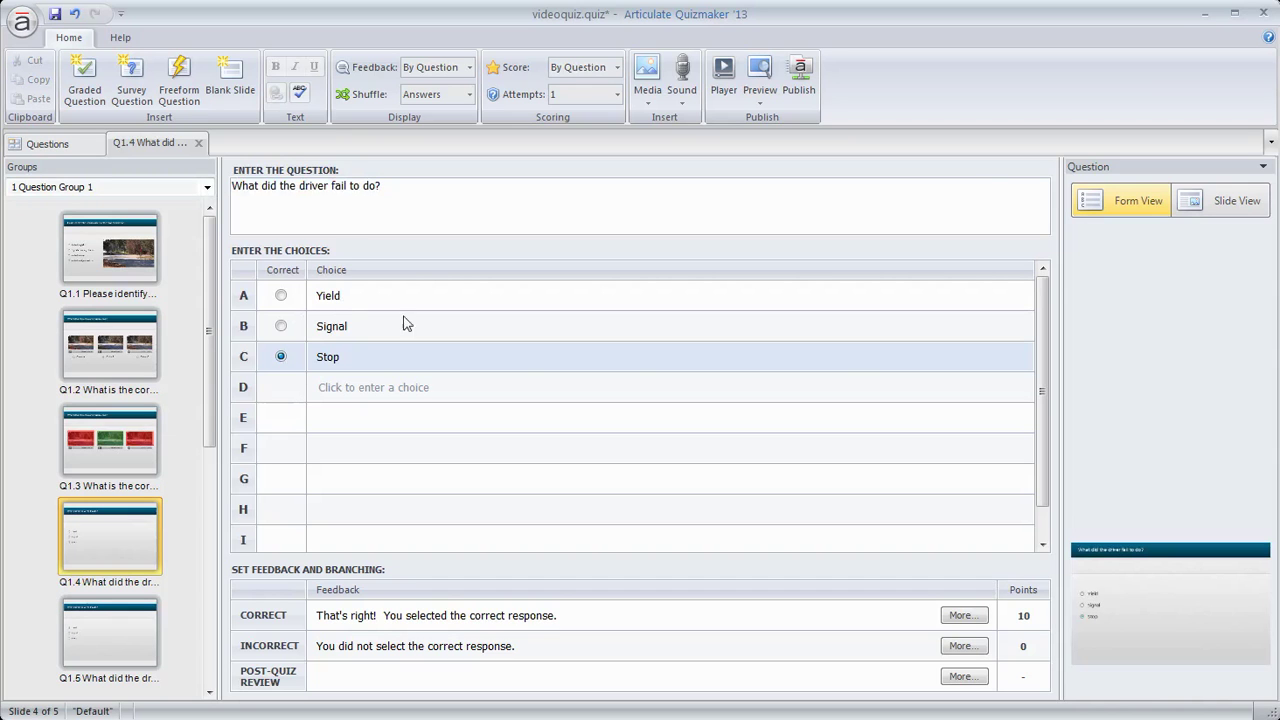
pyautogui.click(766, 100)
pyautogui.click(785, 118)
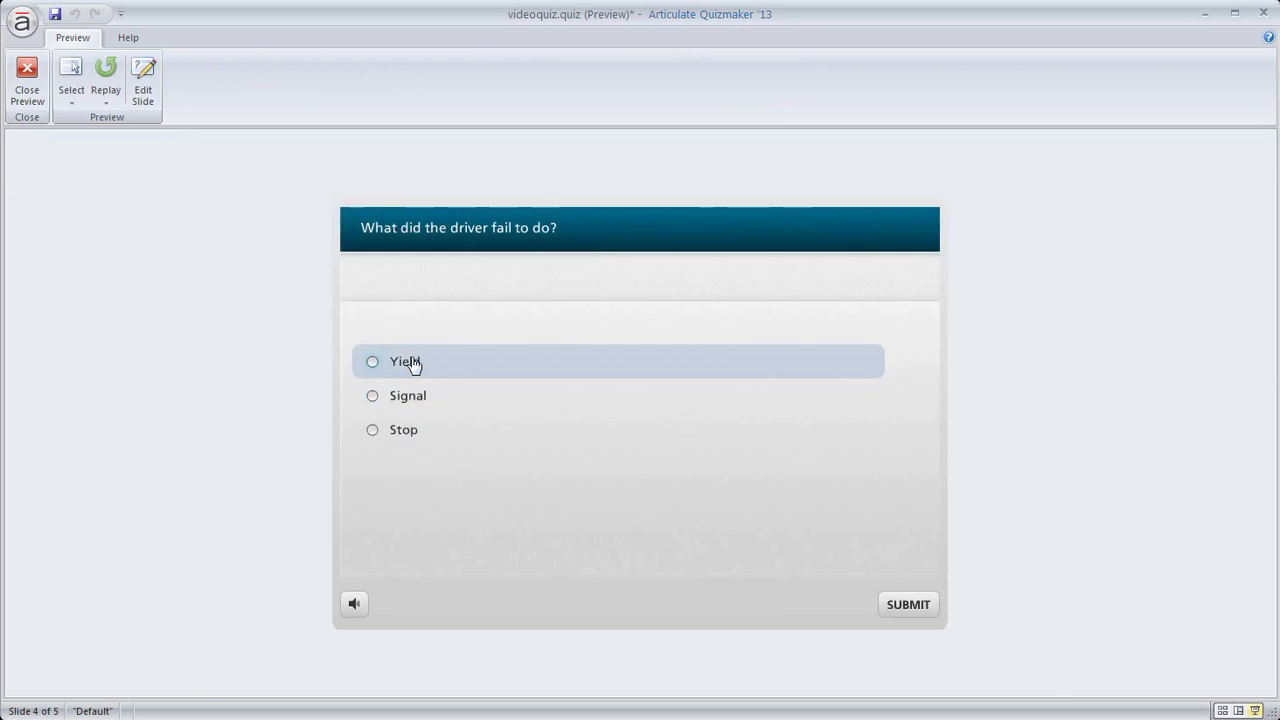
pyautogui.click(27, 82)
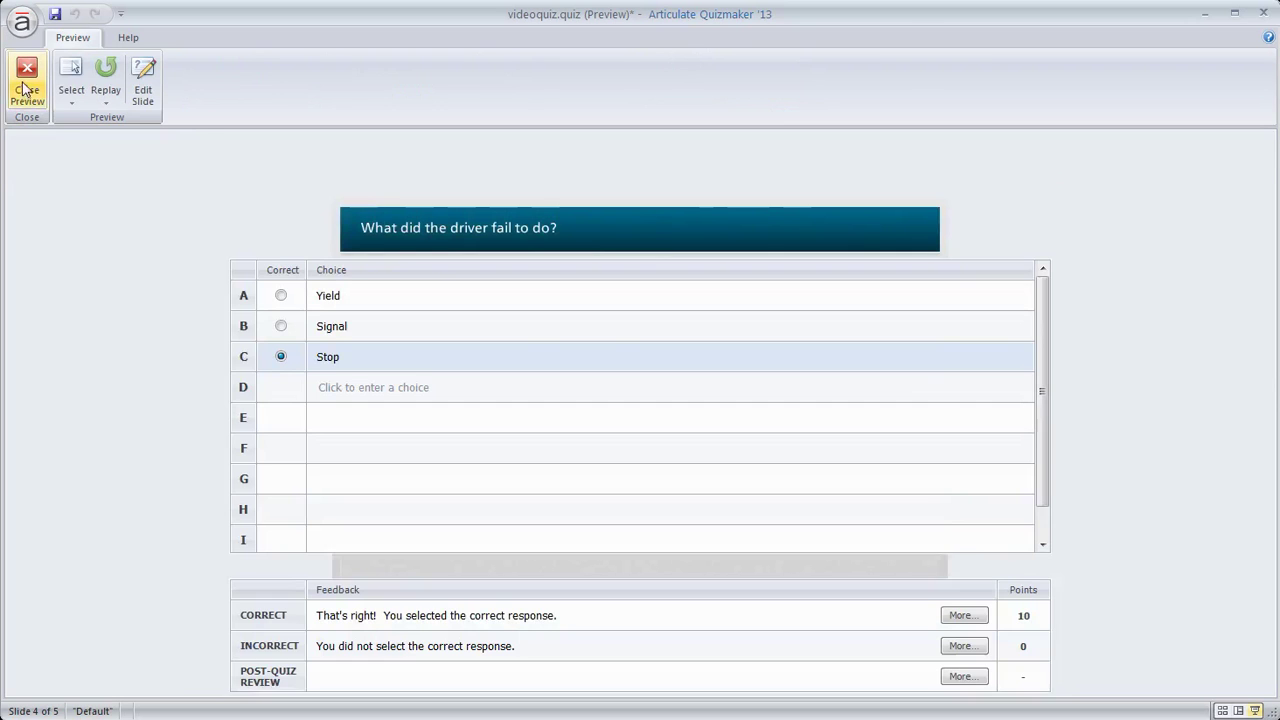
pyautogui.click(1233, 205)
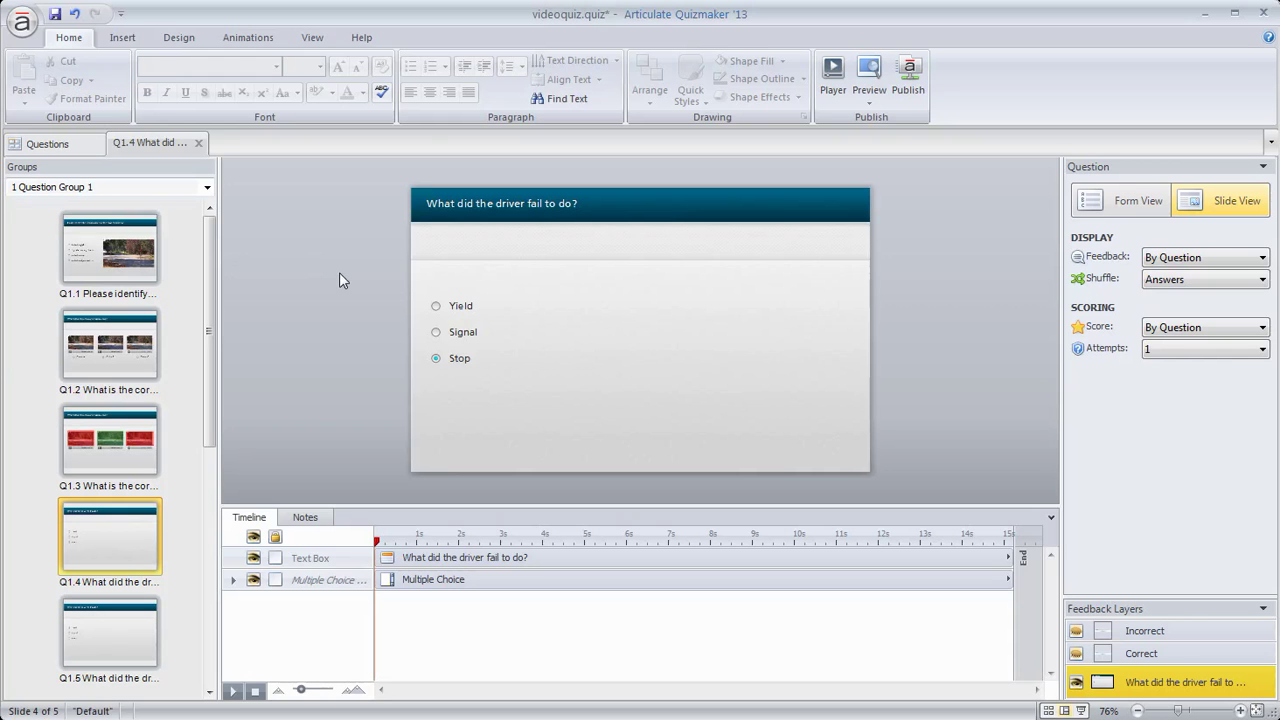
# Step: Insert the blinkernostop video from file onto slide Q1.4
pyautogui.click(124, 38)
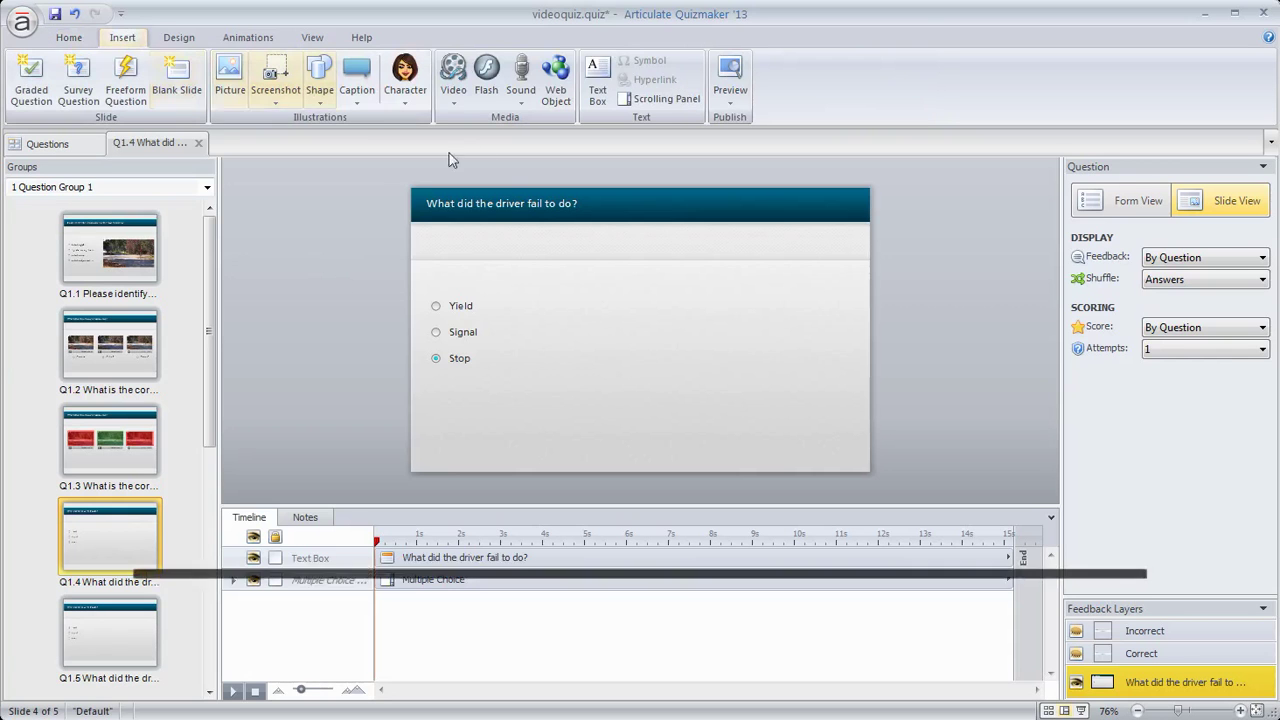
pyautogui.click(455, 104)
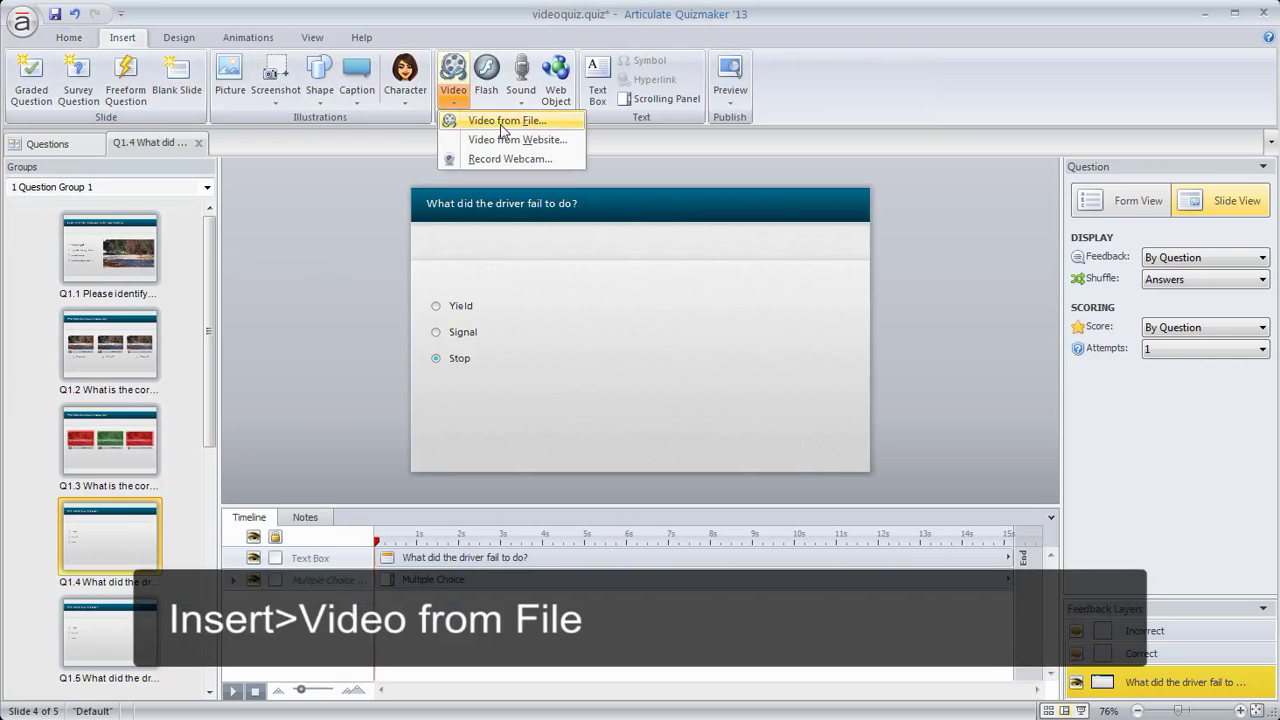
pyautogui.click(555, 123)
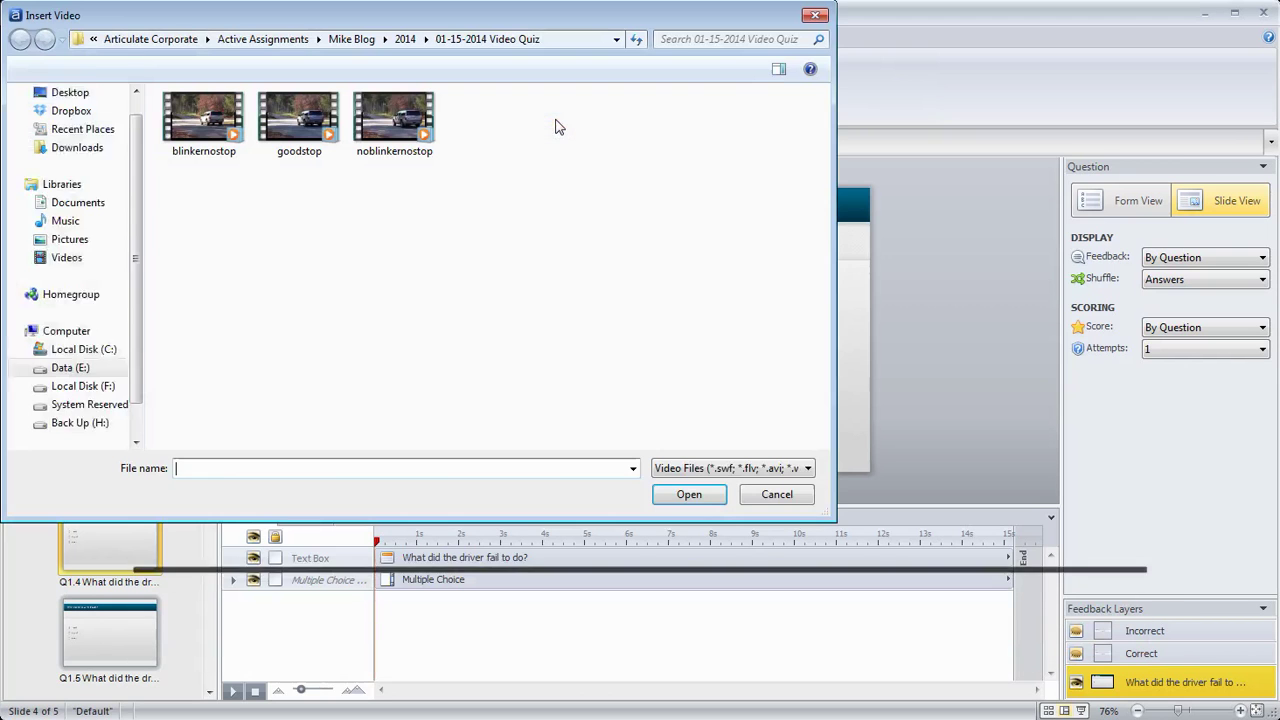
pyautogui.click(809, 468)
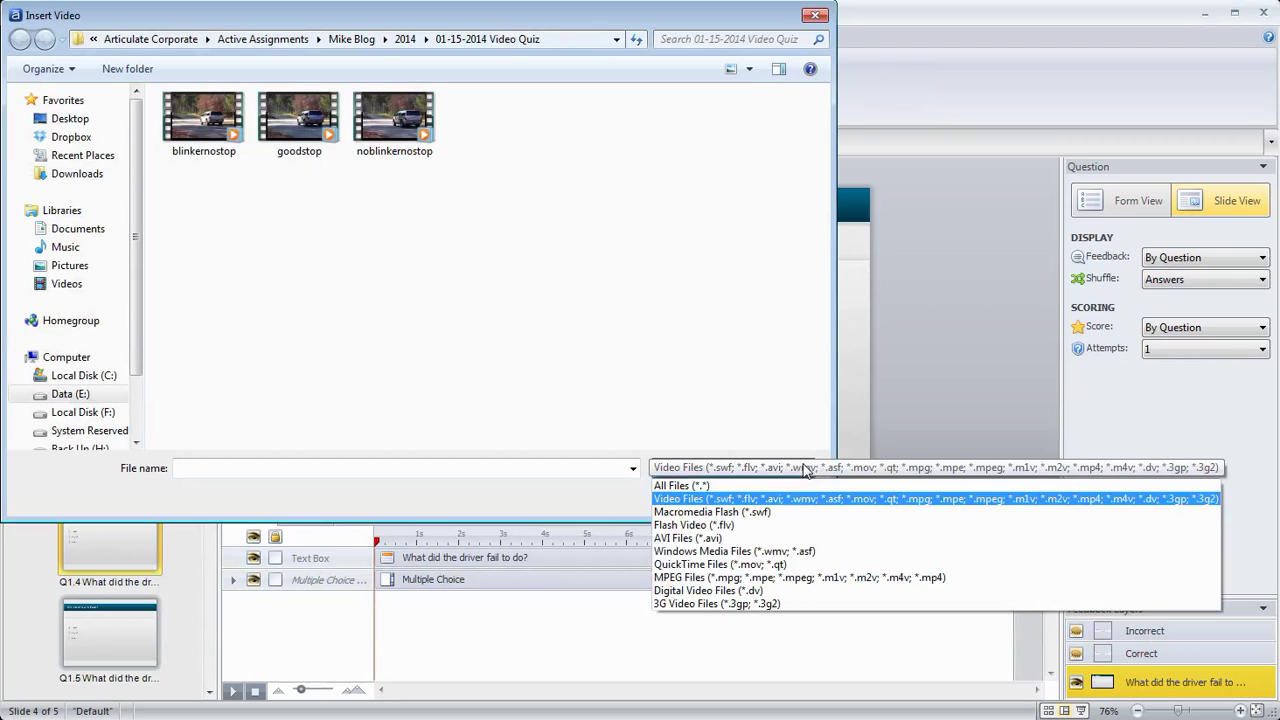
pyautogui.click(750, 405)
pyautogui.click(210, 130)
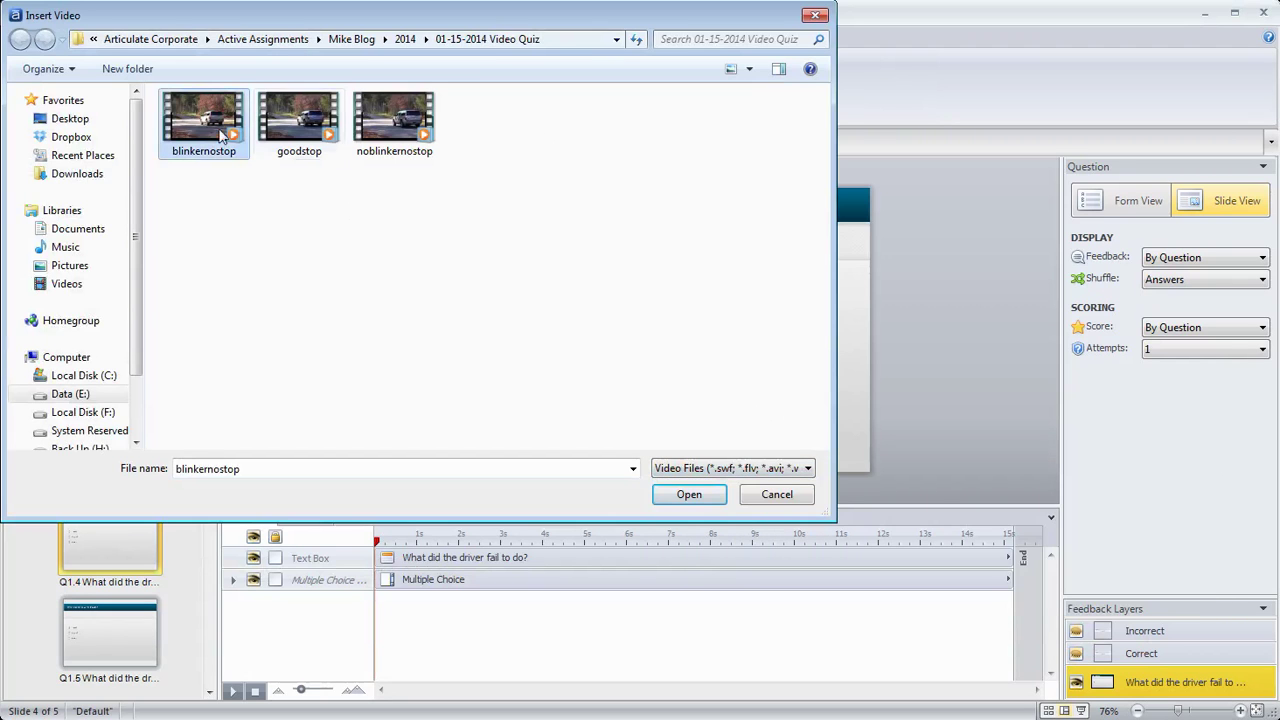
pyautogui.click(658, 494)
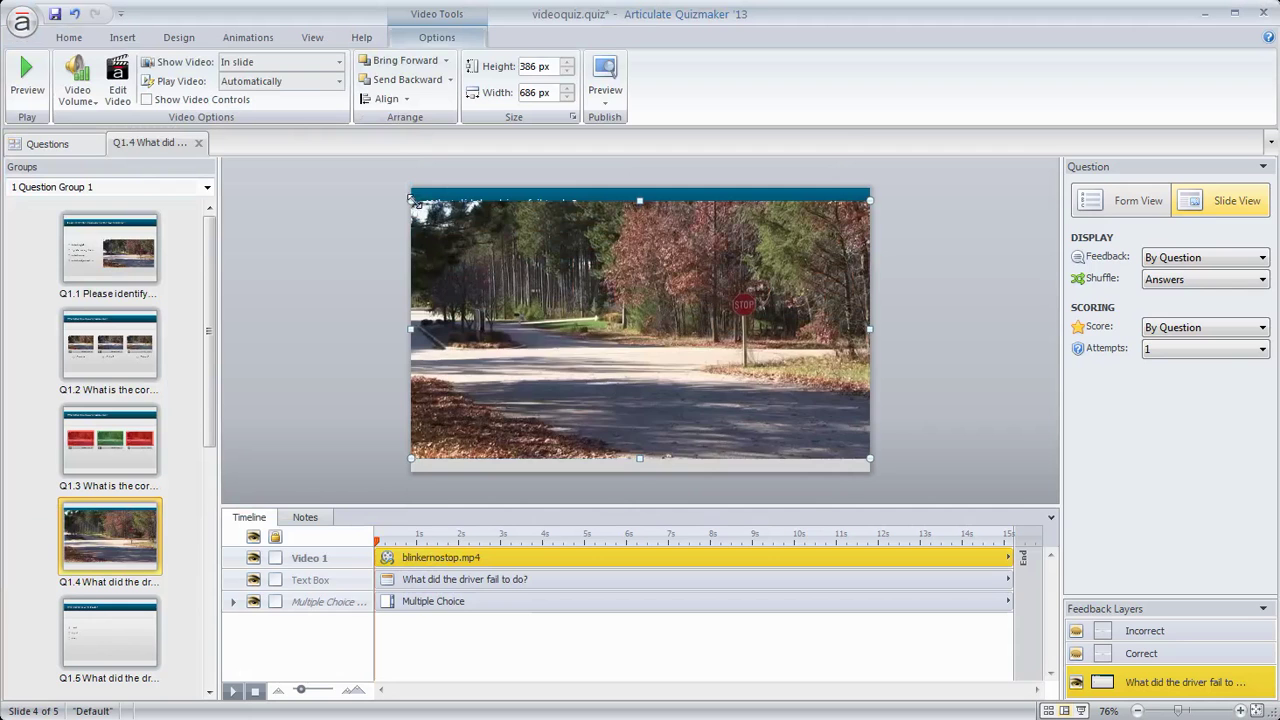
# Step: Resize the video to 400×225 beside the choices, show video controls, and play When clicked
pyautogui.moveTo(411, 201); pyautogui.dragTo(602, 308)
pyautogui.moveTo(705, 359); pyautogui.dragTo(684, 327)
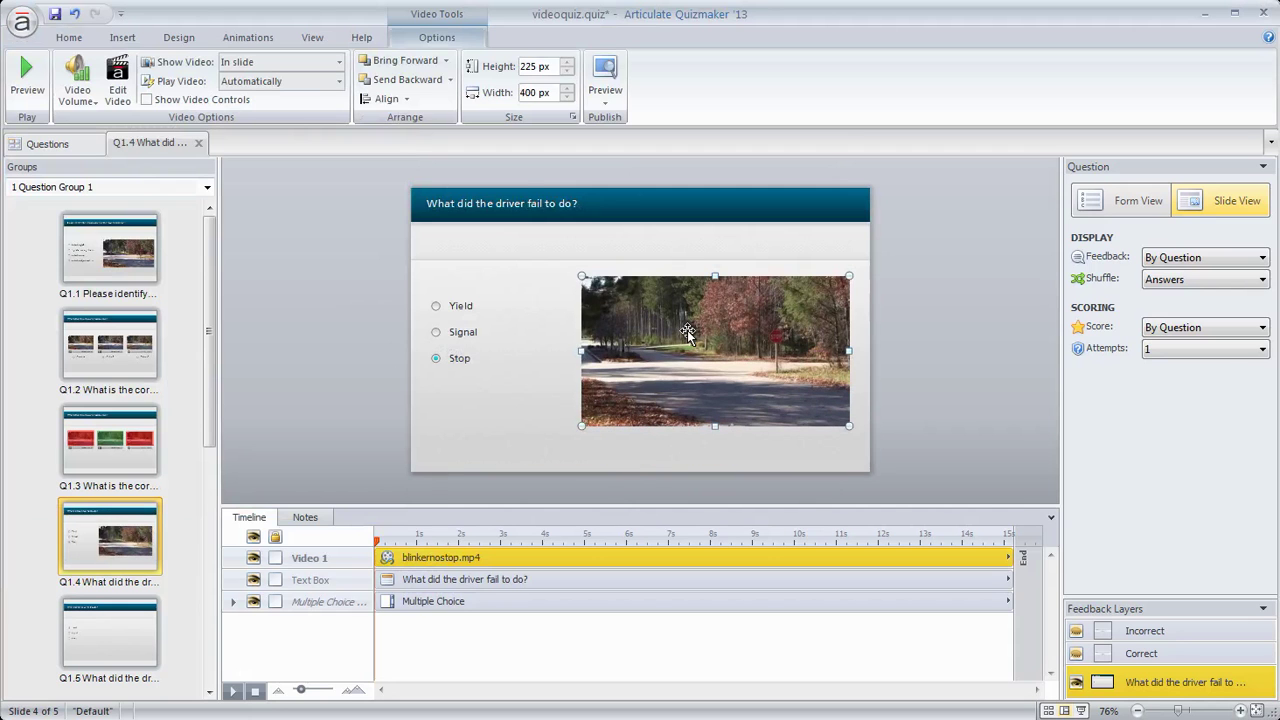
pyautogui.click(148, 100)
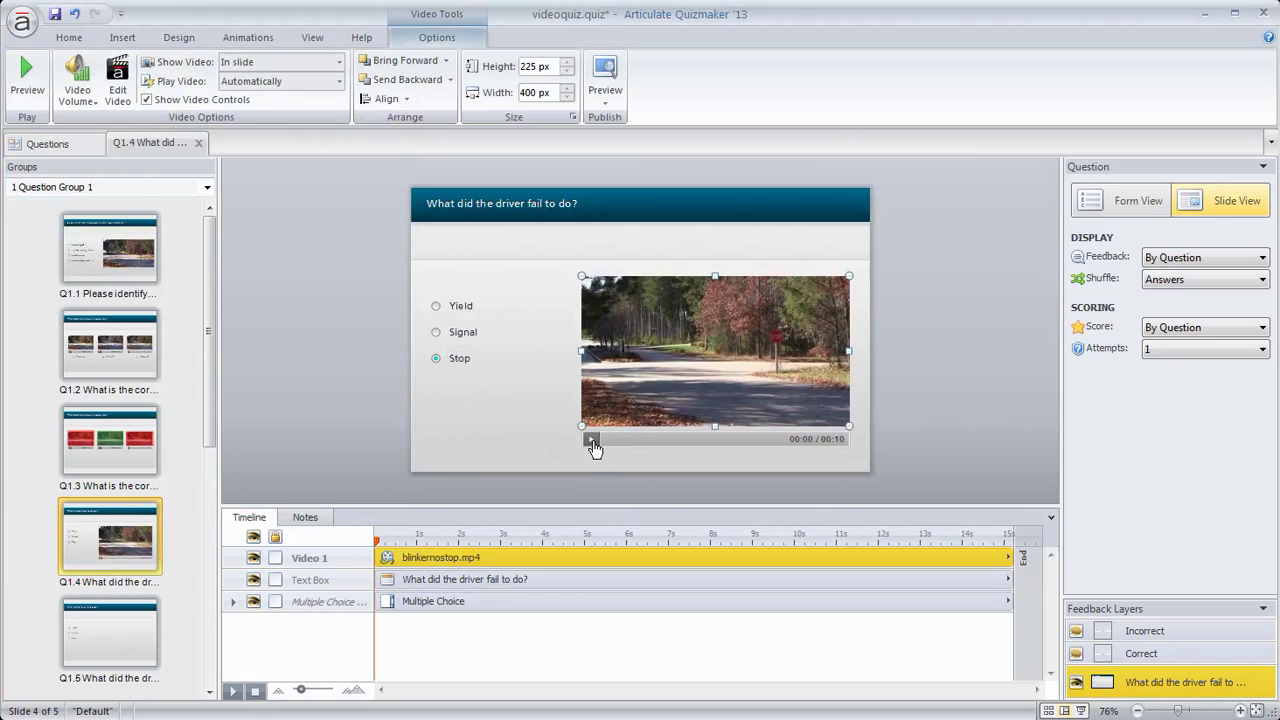
pyautogui.click(340, 84)
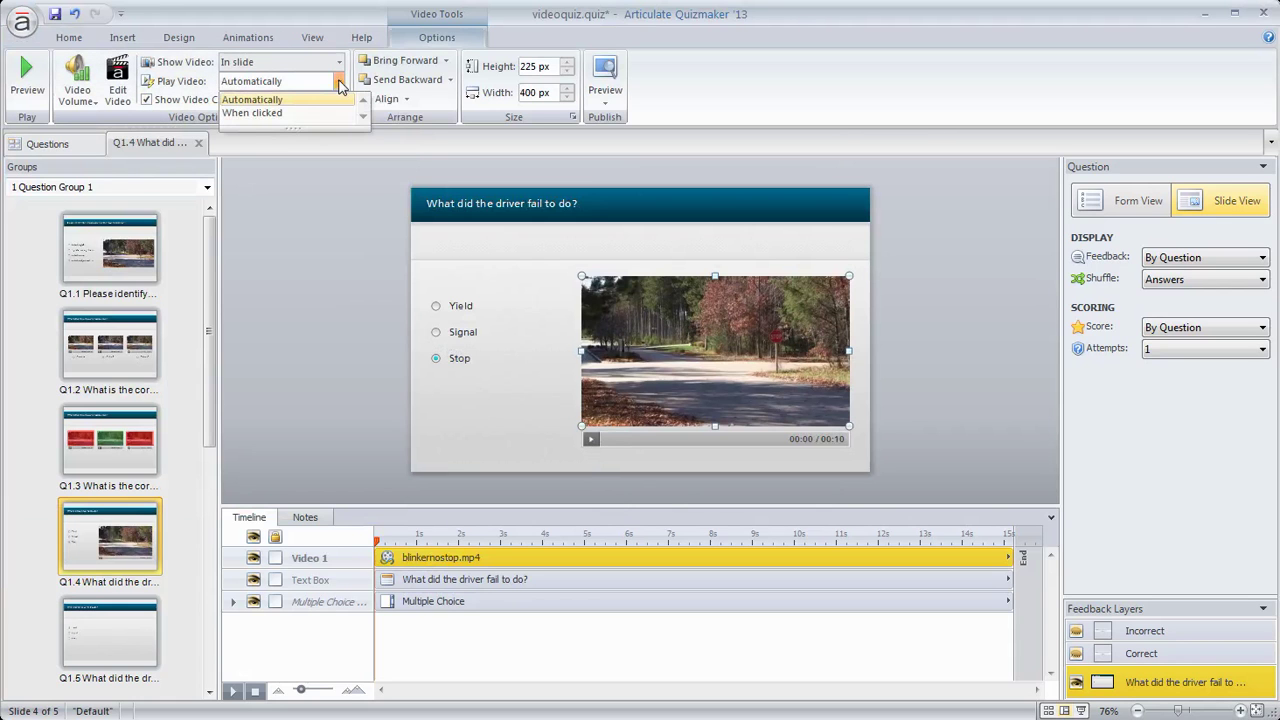
pyautogui.click(276, 113)
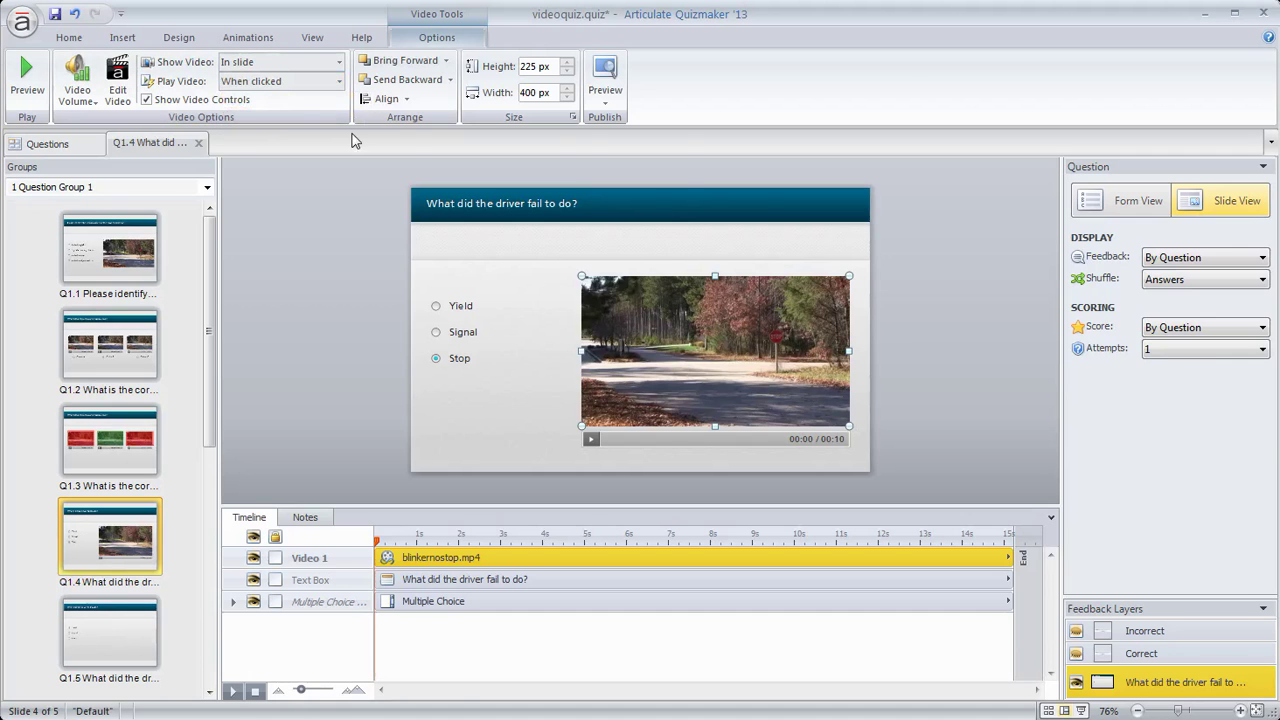
# Step: Preview only slide Q1.4, play and pause the video, then close the preview
pyautogui.click(605, 95)
pyautogui.click(620, 121)
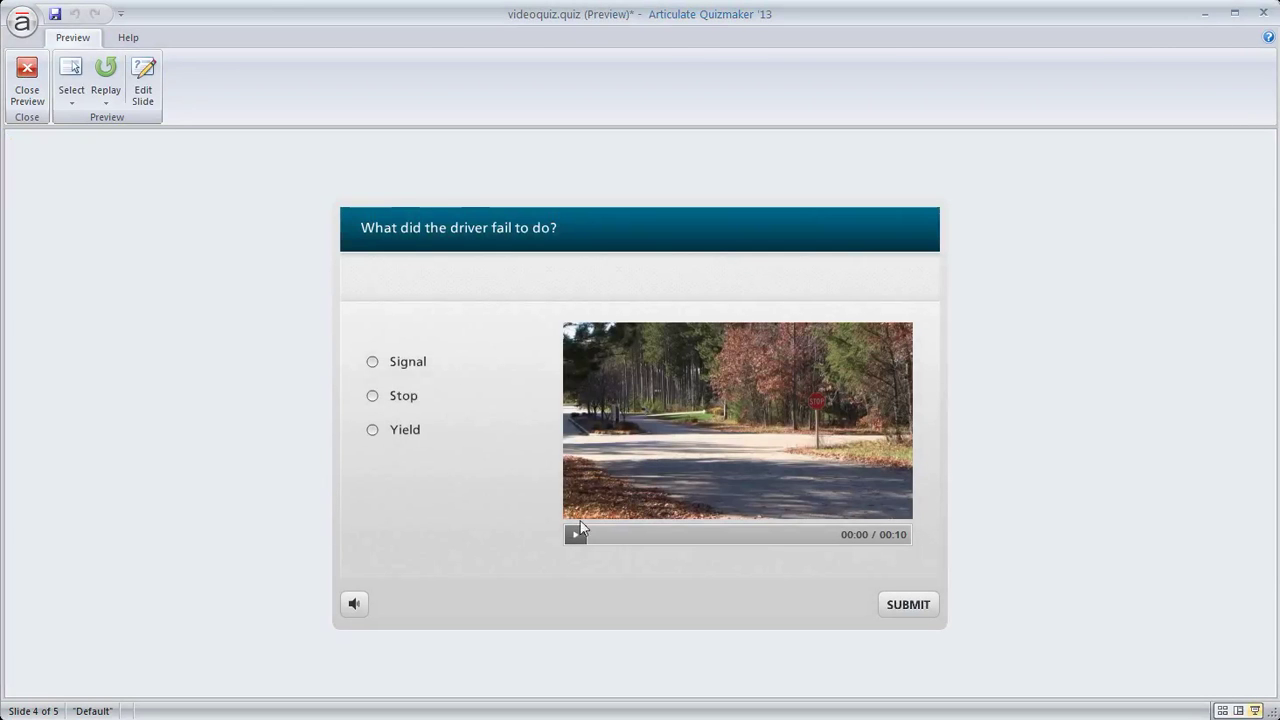
pyautogui.click(576, 536)
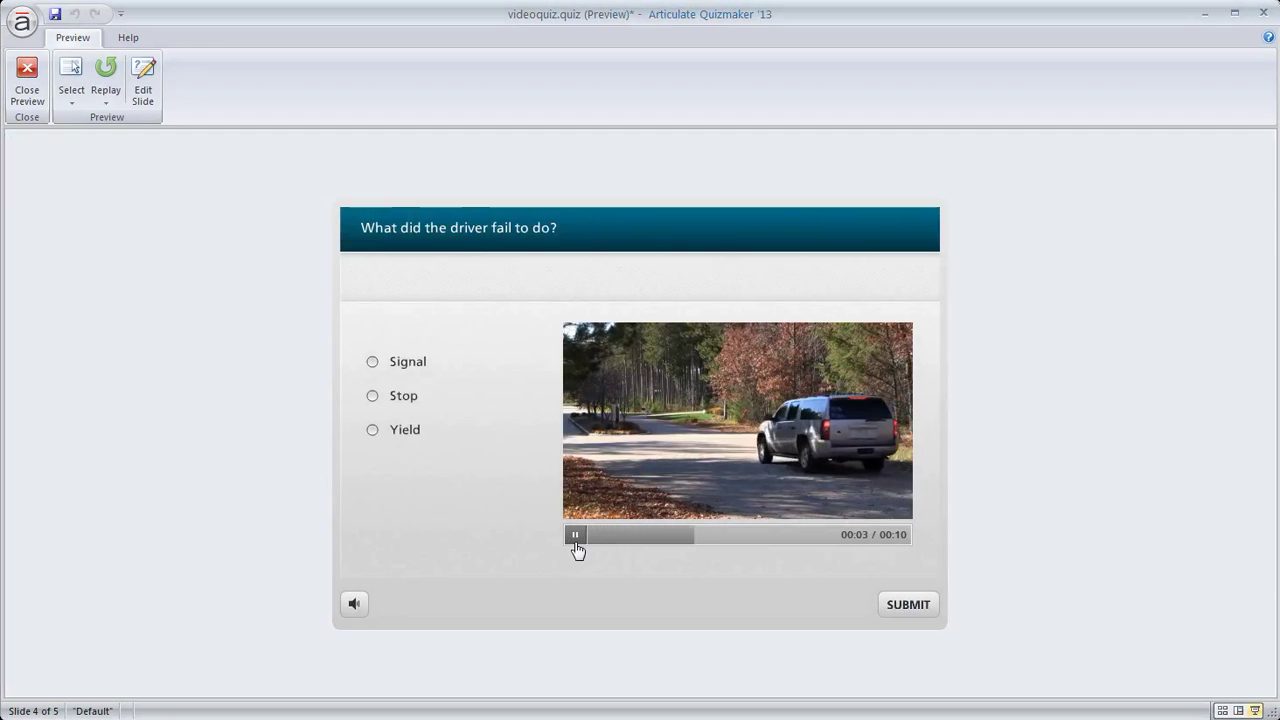
pyautogui.click(576, 538)
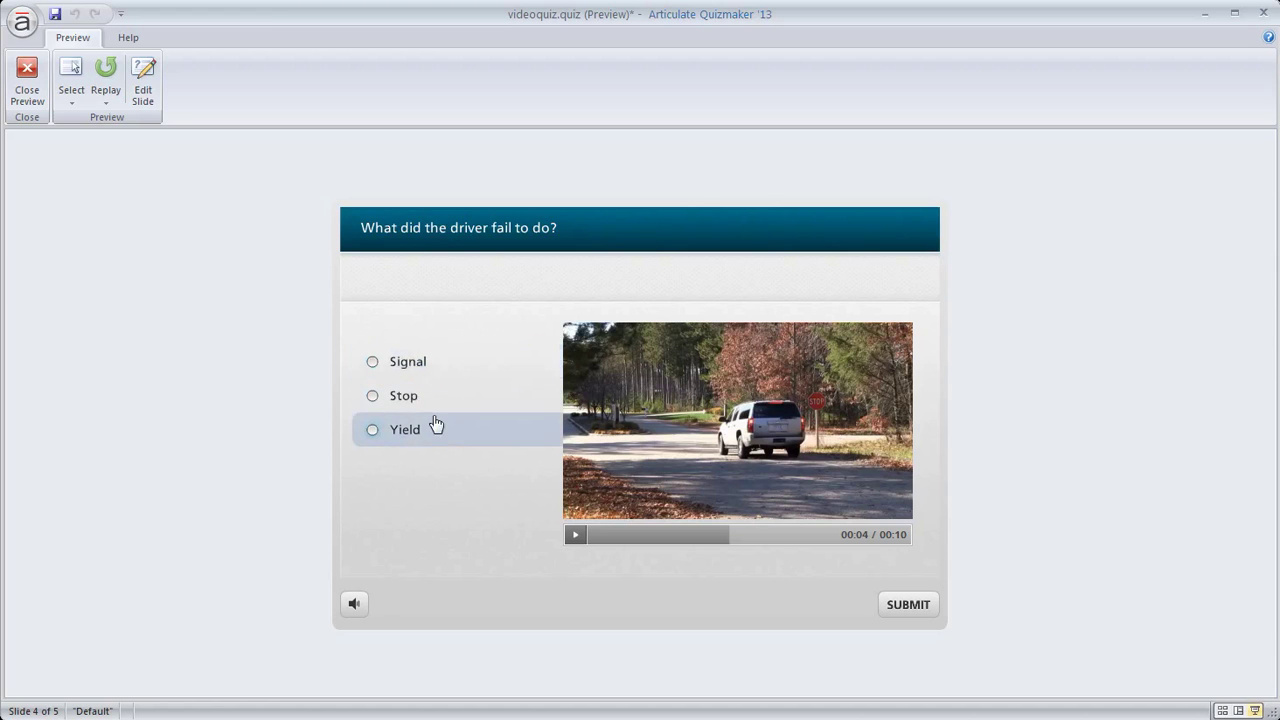
pyautogui.click(27, 85)
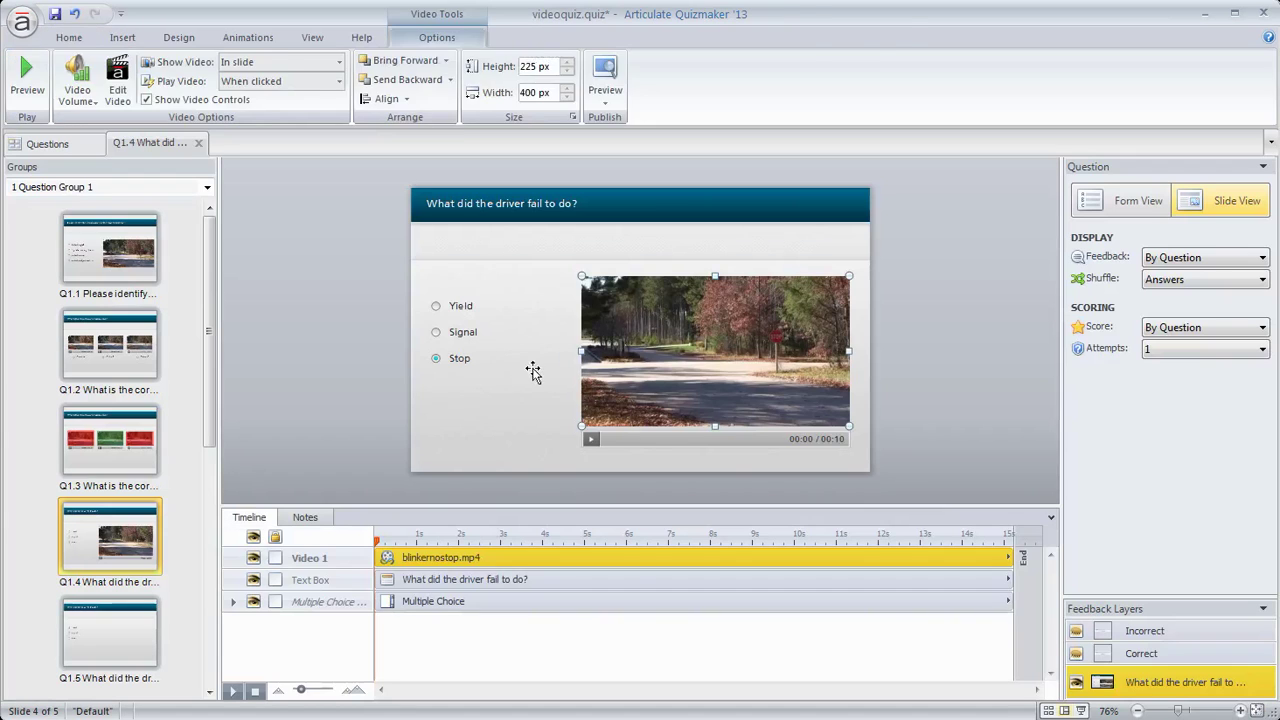
# Step: Narrow the Multiple Choice answer box away from the video, then preview the slide and close it
pyautogui.click(532, 368)
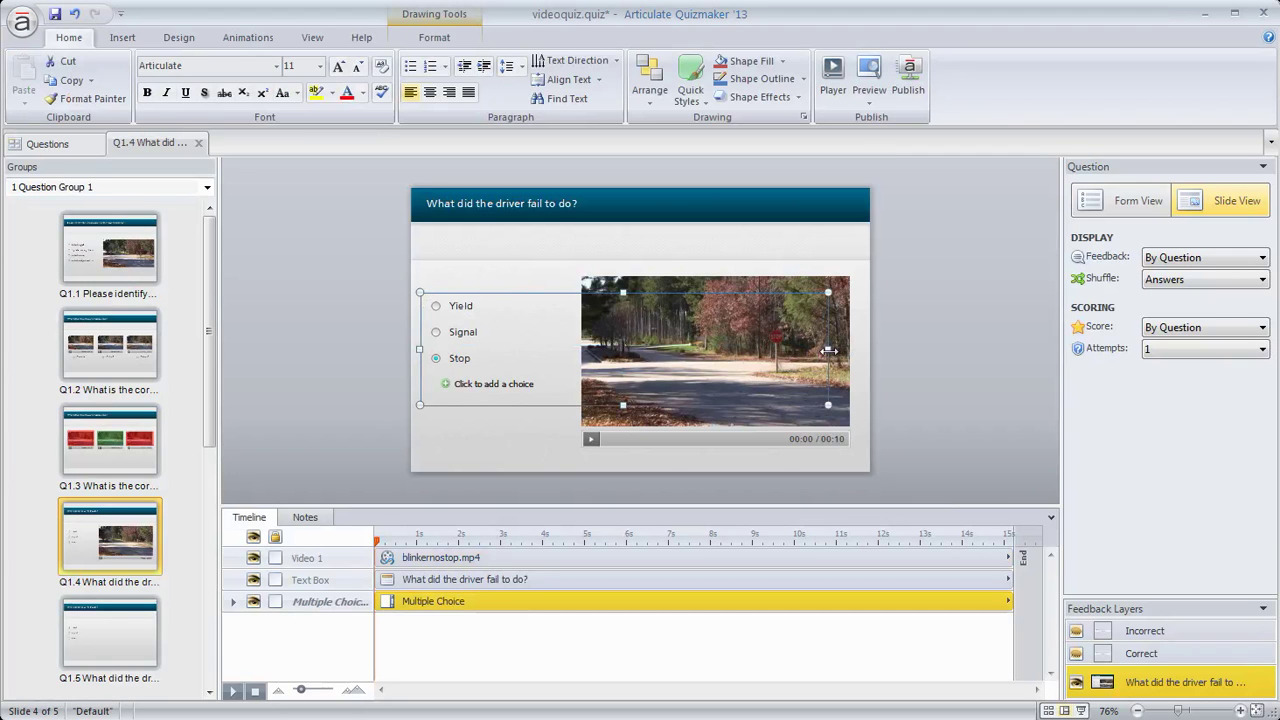
pyautogui.moveTo(828, 349); pyautogui.dragTo(553, 347)
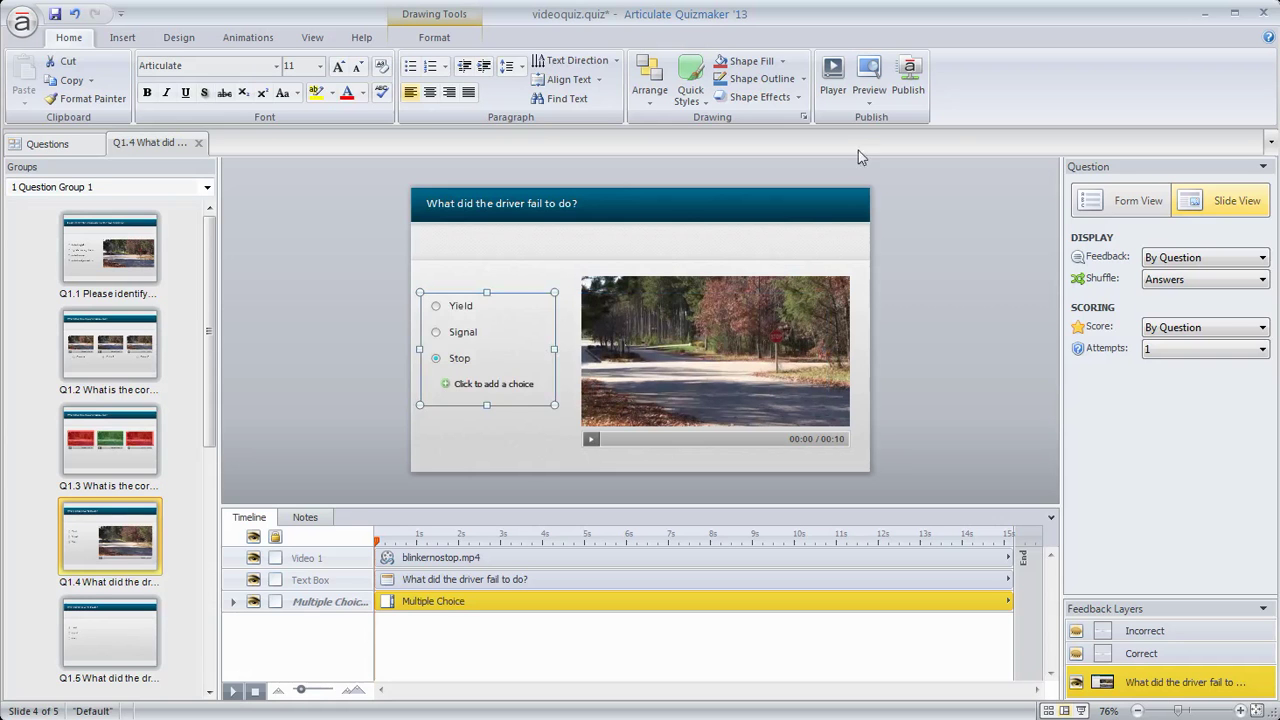
pyautogui.click(869, 72)
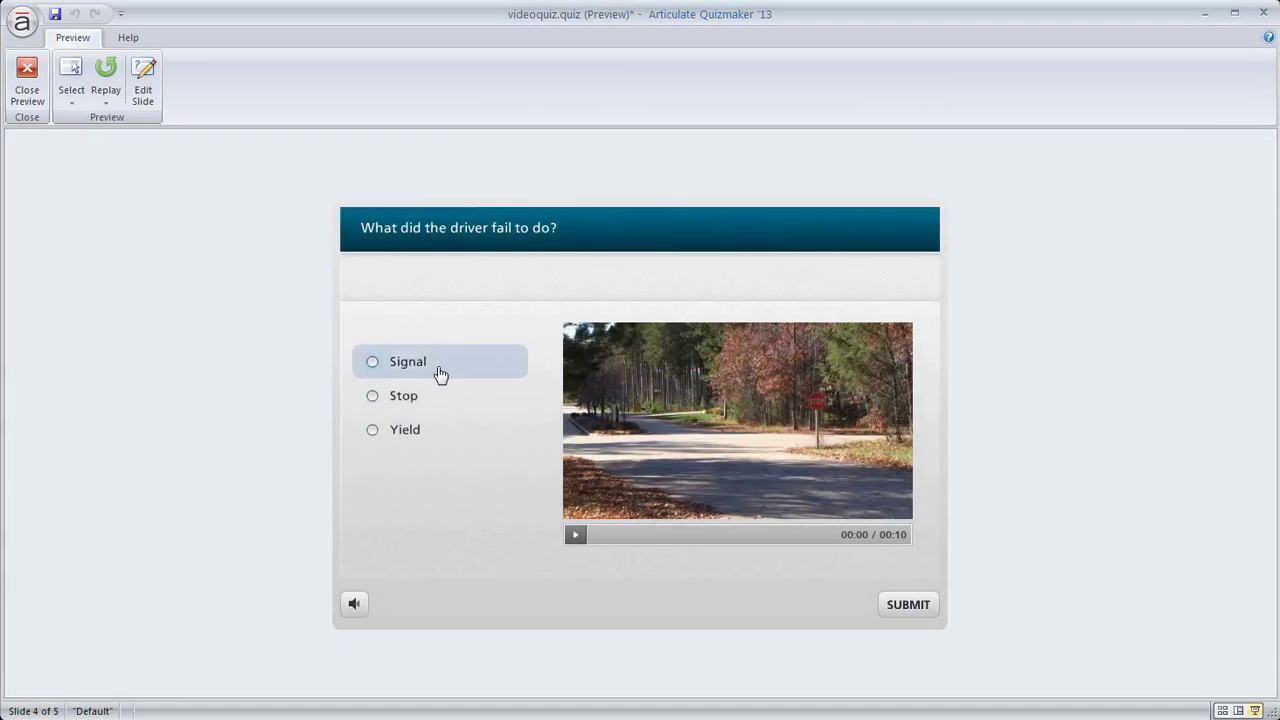
pyautogui.click(27, 95)
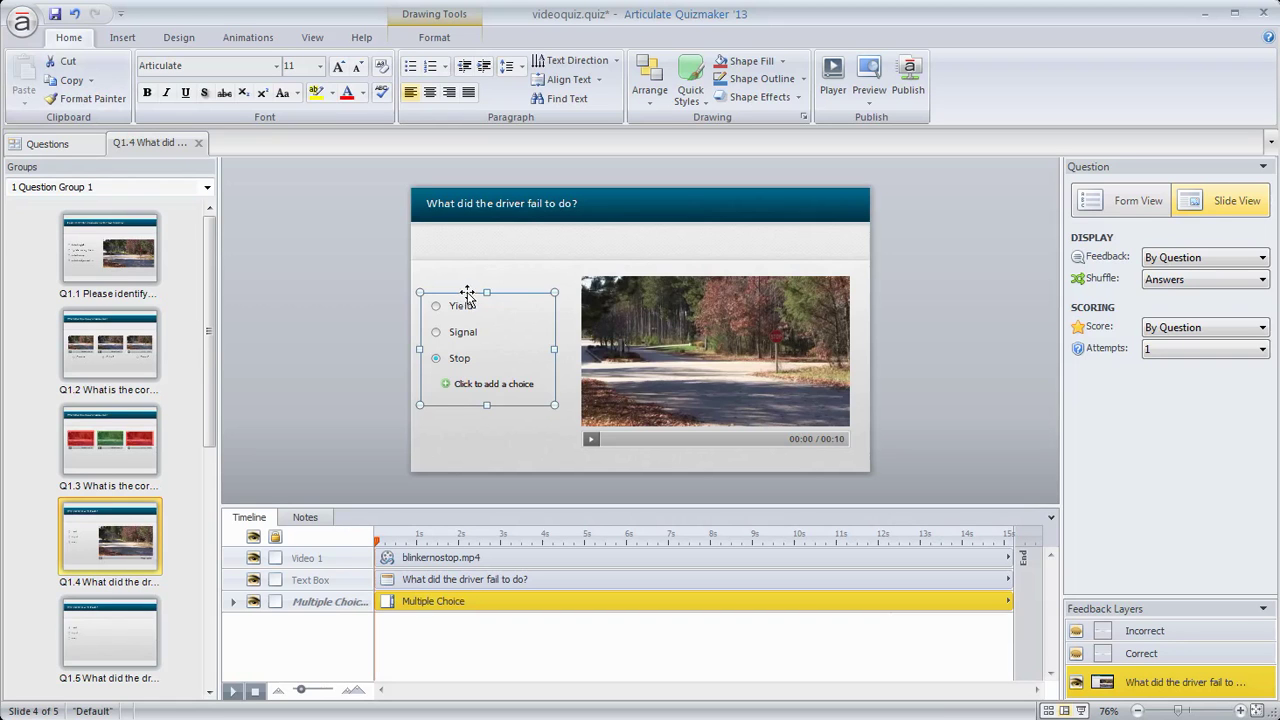
# Step: Check the video's play setting, then drag the Multiple Choice timeline bar to start at 10 seconds
pyautogui.click(606, 292)
pyautogui.doubleClick(643, 323)
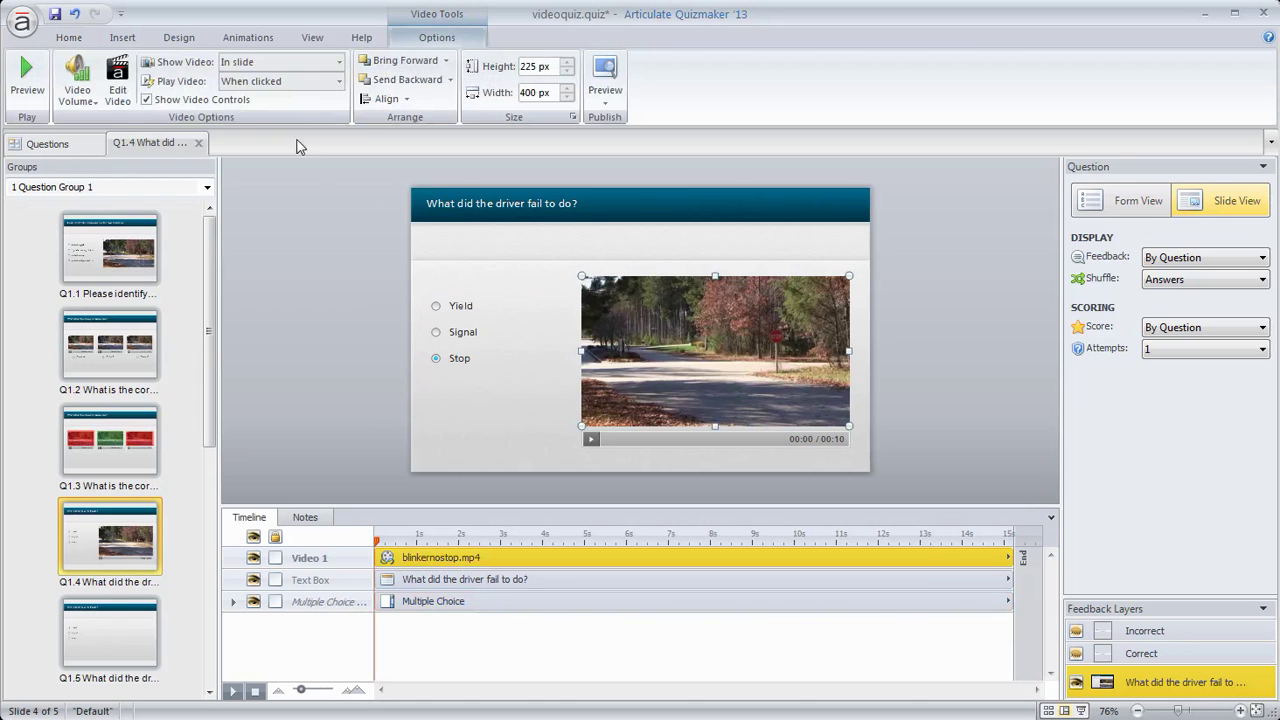
pyautogui.click(340, 81)
pyautogui.click(287, 107)
pyautogui.click(398, 607)
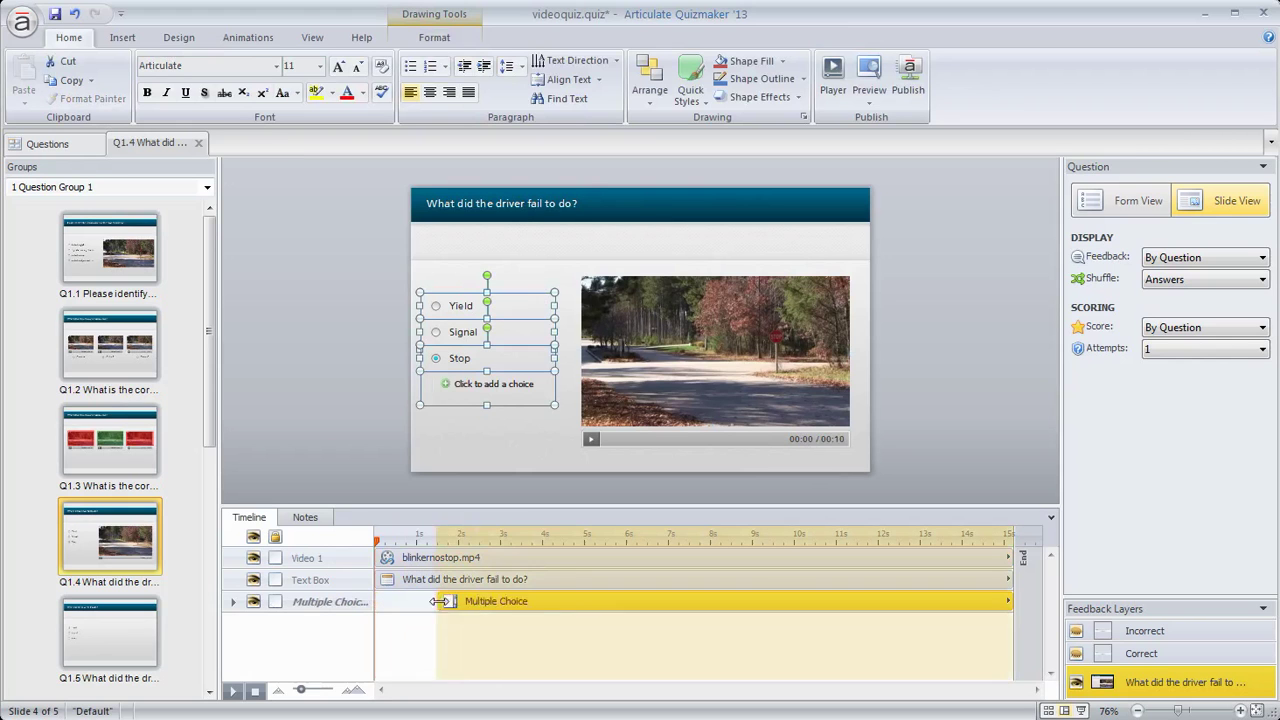
pyautogui.moveTo(460, 601); pyautogui.dragTo(810, 598)
# Step: Preview this slide, answer Stop and submit it, dismiss the feedback and link warning, then close
pyautogui.click(852, 351)
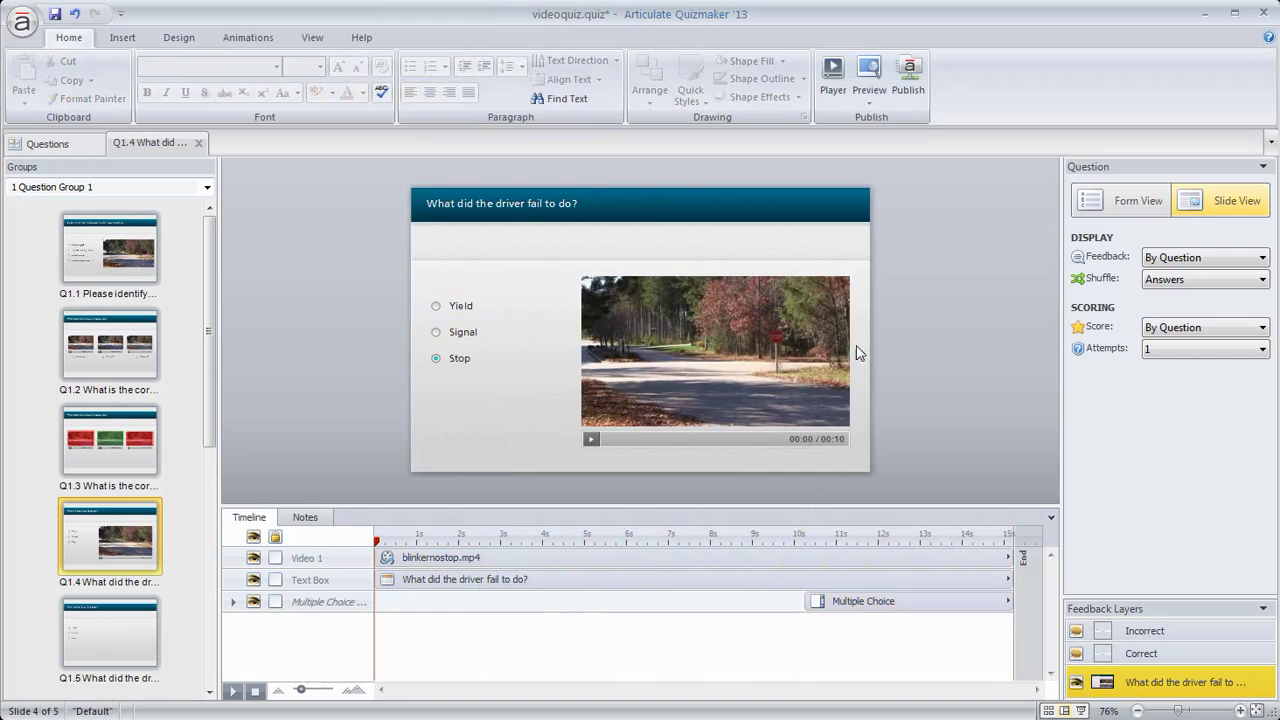
pyautogui.click(869, 92)
pyautogui.click(899, 121)
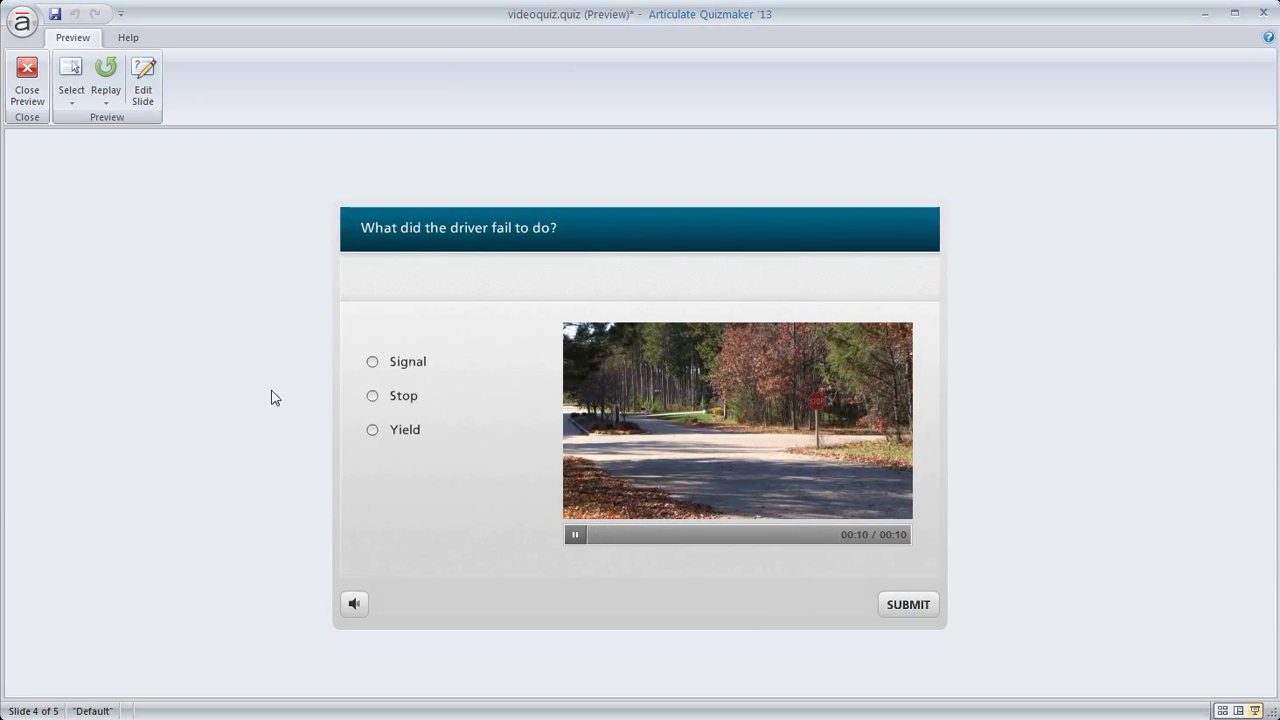
pyautogui.click(399, 397)
pyautogui.click(906, 604)
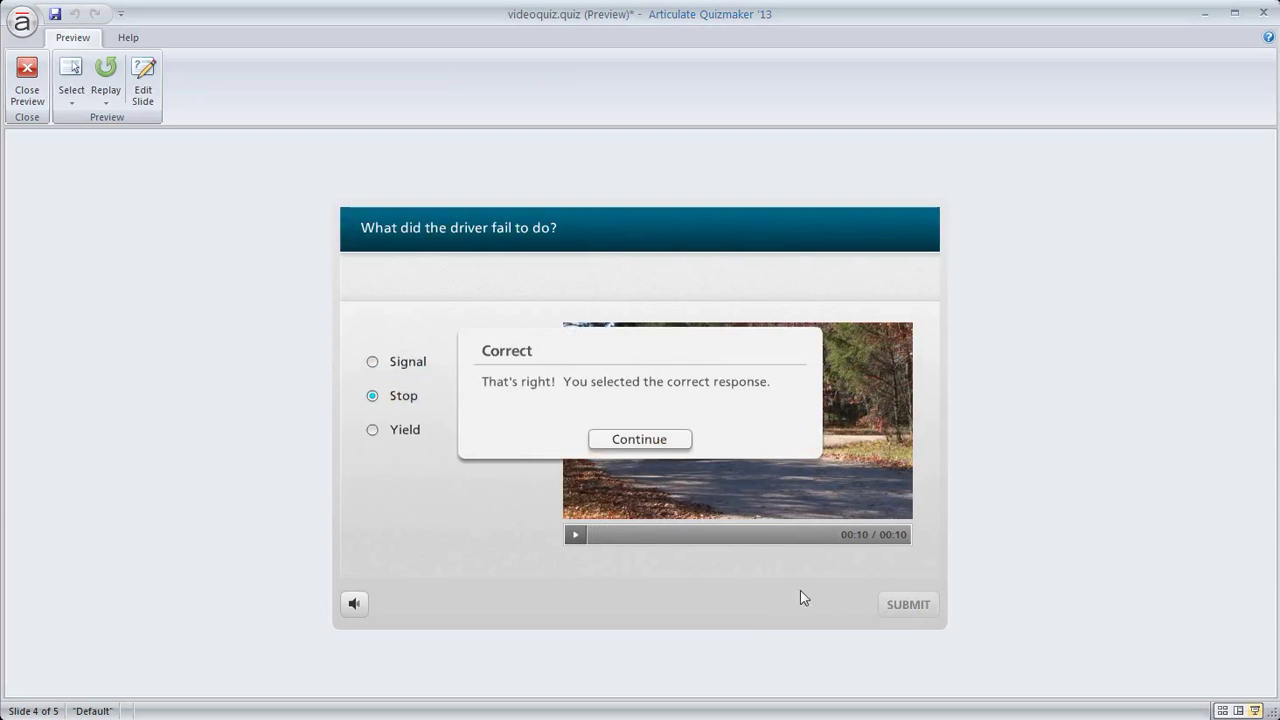
pyautogui.click(648, 445)
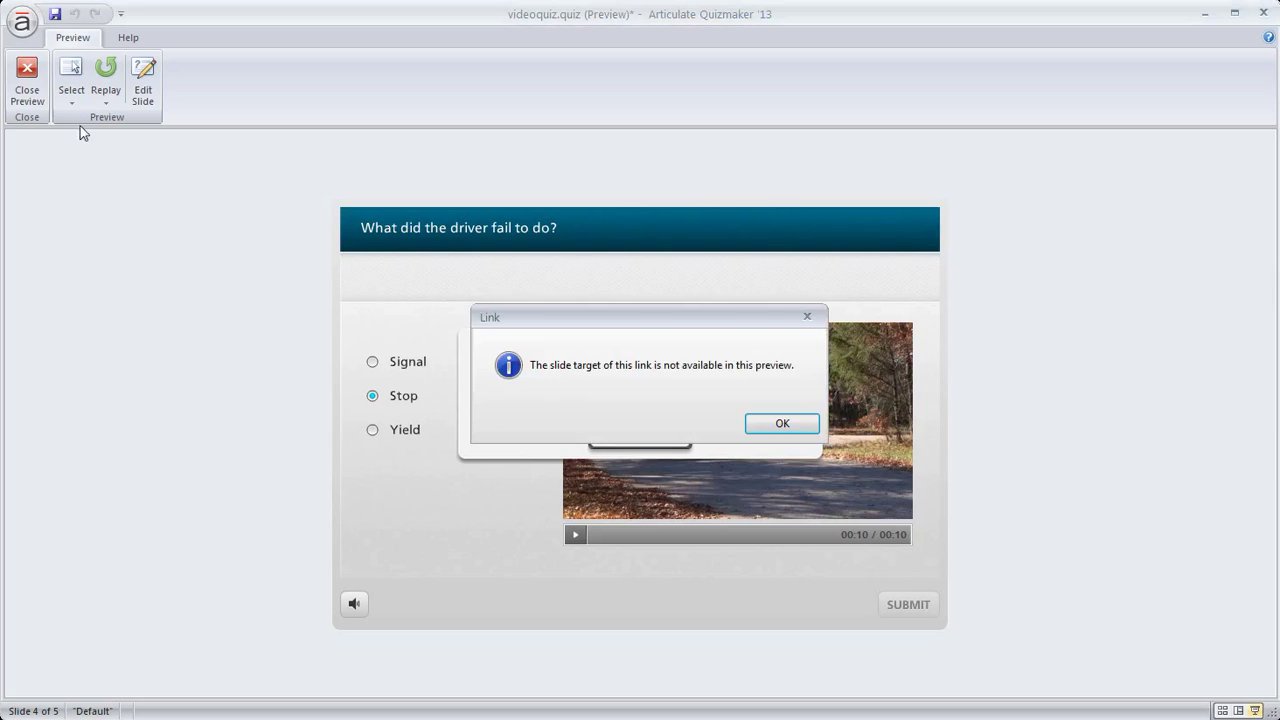
pyautogui.click(782, 423)
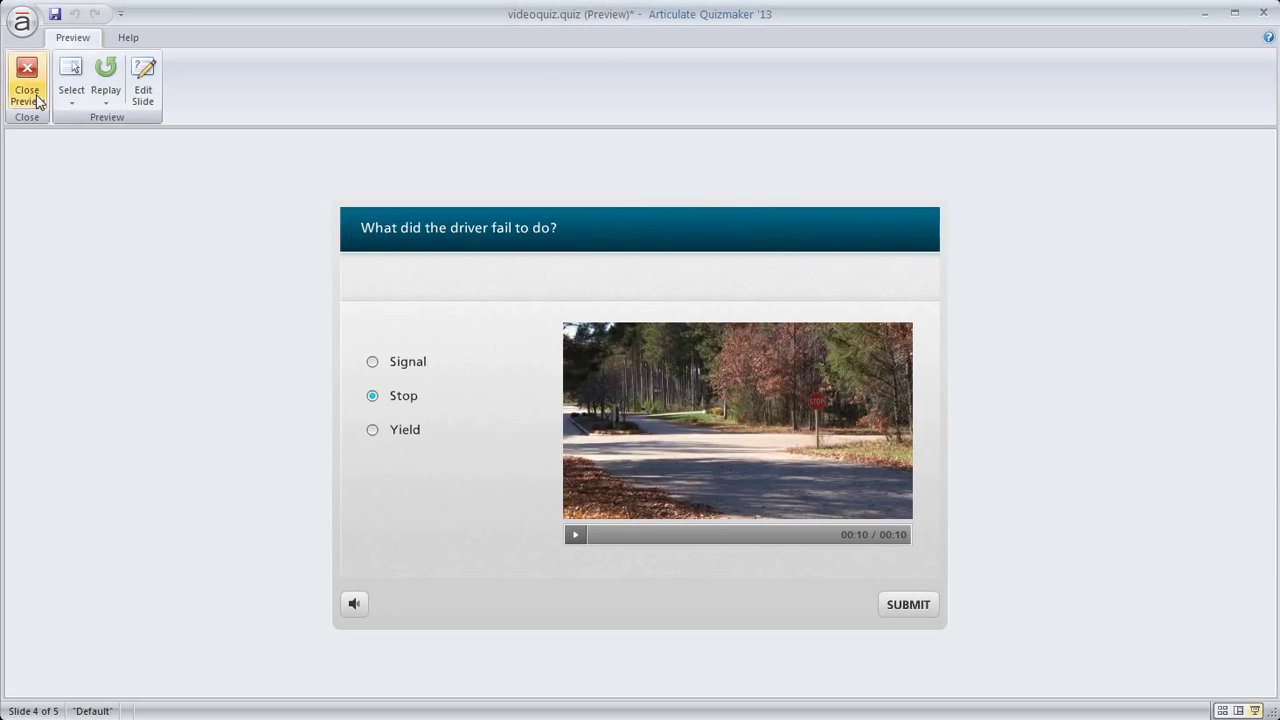
pyautogui.click(35, 92)
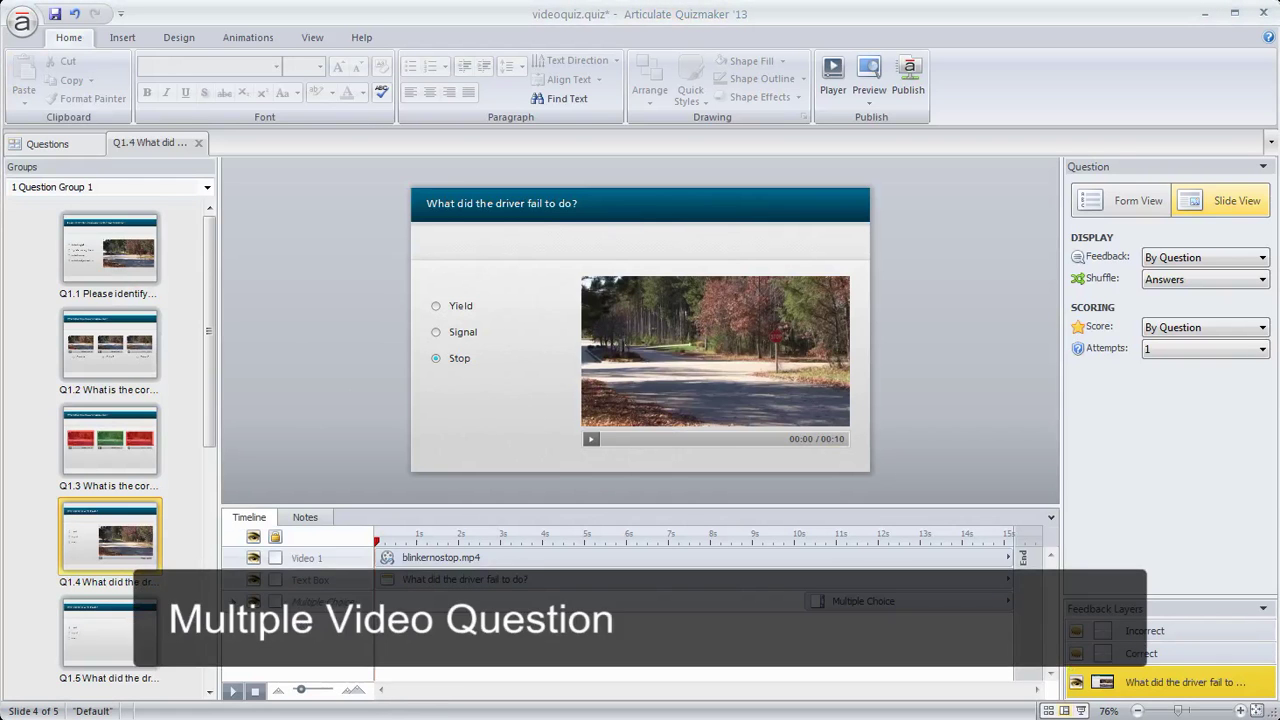
# Step: On slide Q1.5, widen the Yield, Signal, Stop answer group and move it down
pyautogui.click(114, 640)
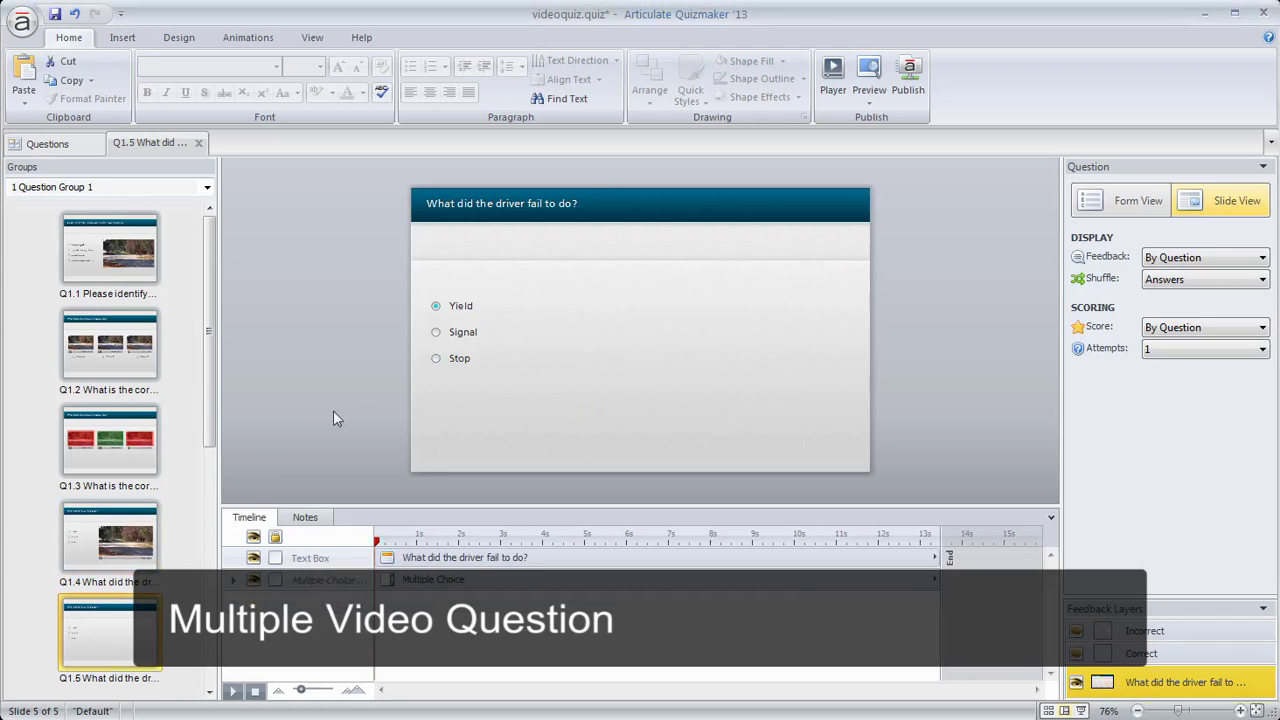
pyautogui.click(545, 312)
pyautogui.click(614, 337)
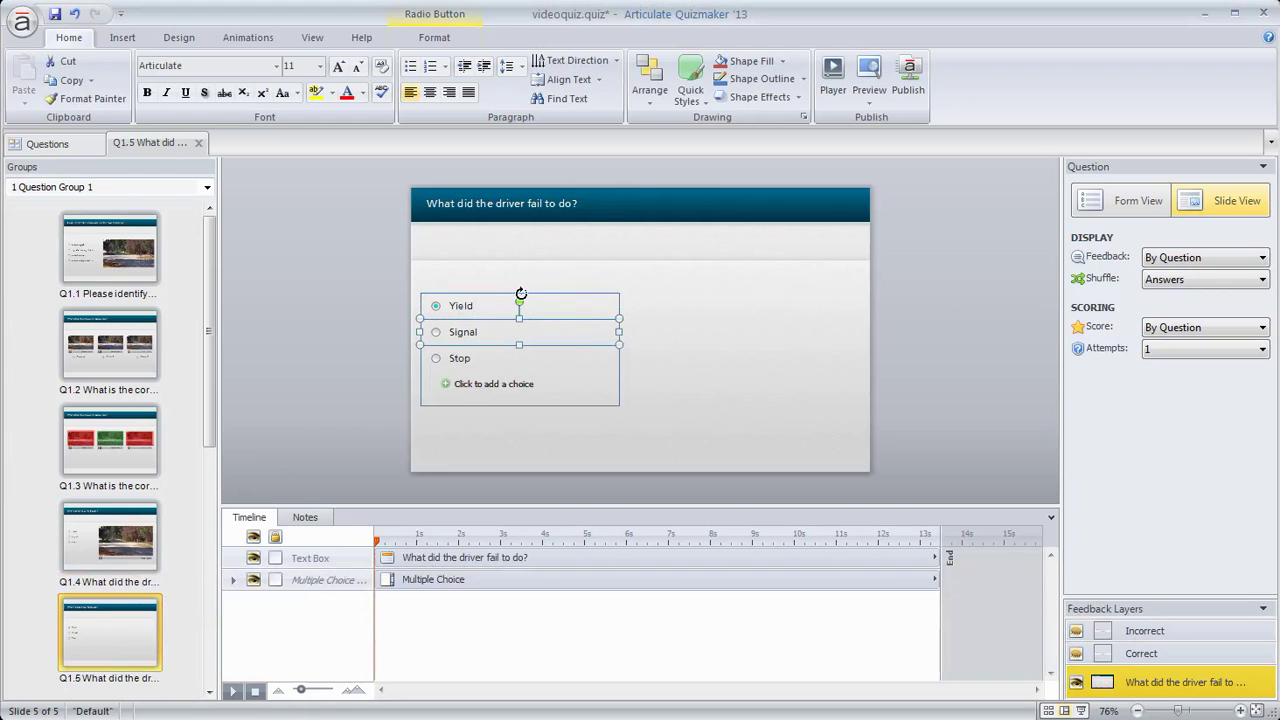
pyautogui.click(493, 300)
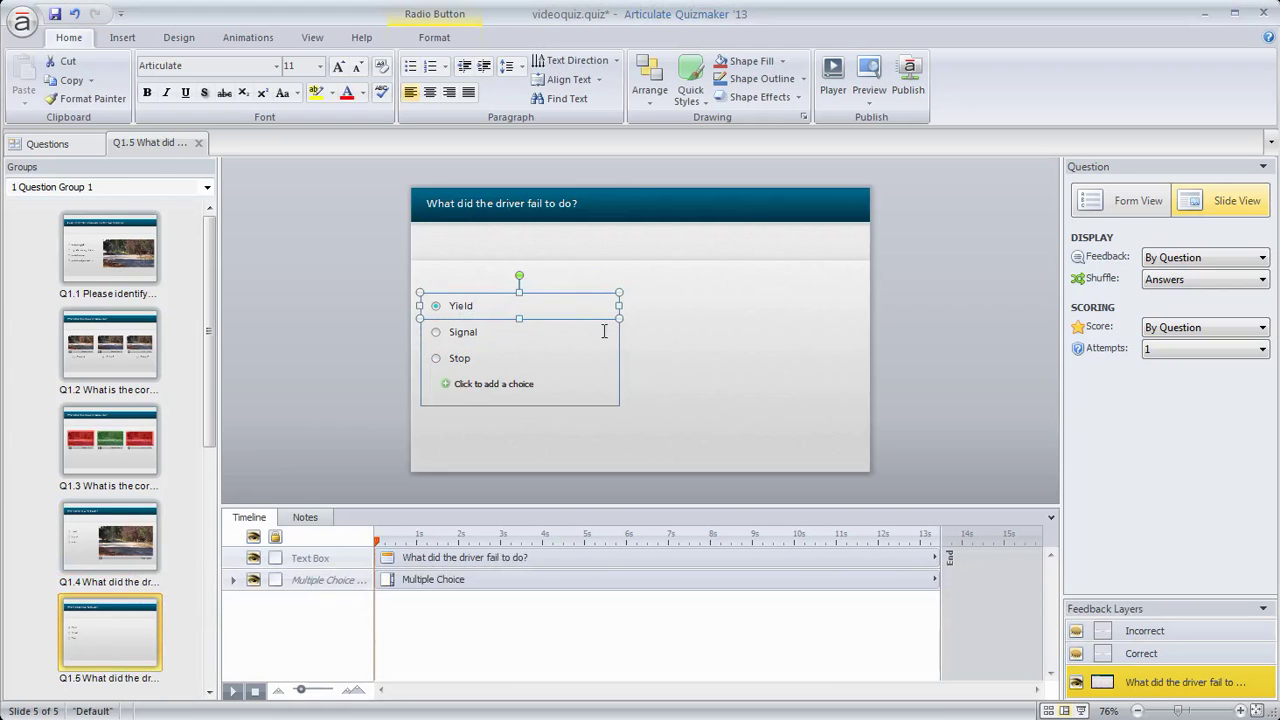
pyautogui.click(616, 360)
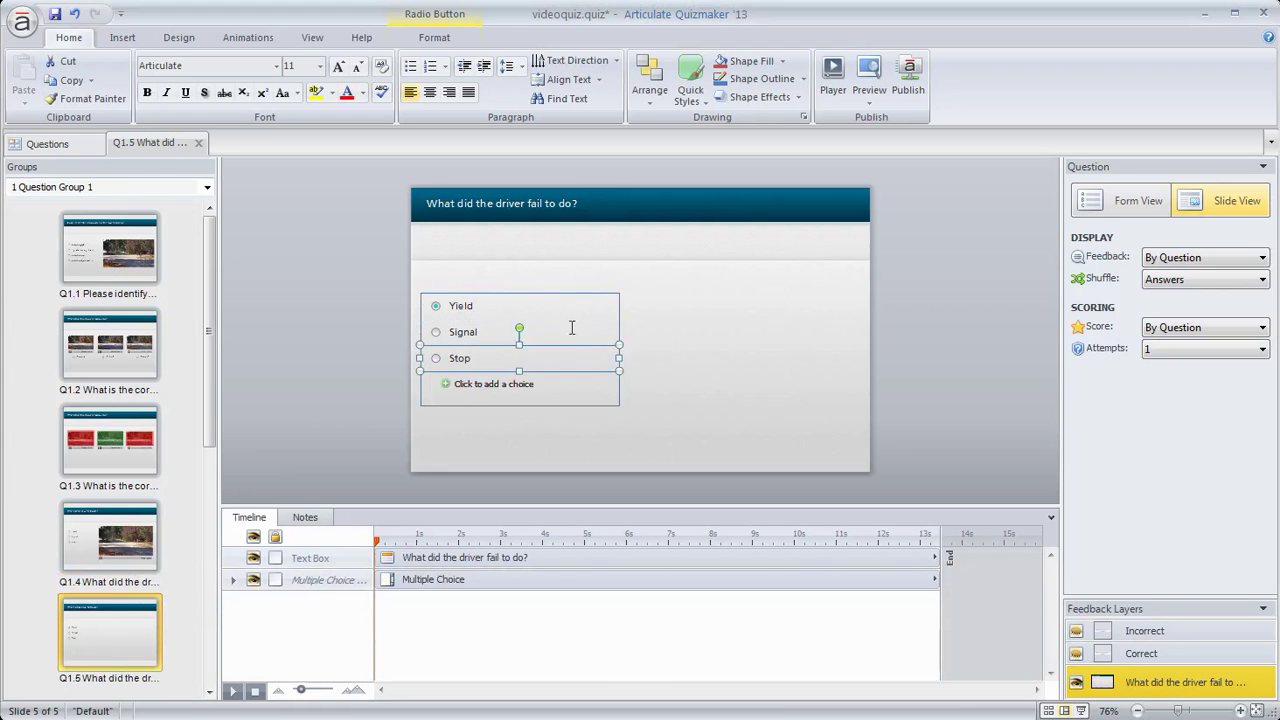
pyautogui.click(620, 389)
pyautogui.moveTo(619, 348); pyautogui.dragTo(870, 349)
pyautogui.moveTo(422, 351); pyautogui.dragTo(411, 349)
pyautogui.moveTo(580, 296); pyautogui.dragTo(578, 359)
# Step: Narrow each choice and arrange Yield, Signal and Stop left to right in one row
pyautogui.click(499, 370)
pyautogui.moveTo(871, 372); pyautogui.dragTo(491, 368)
pyautogui.click(738, 399)
pyautogui.moveTo(872, 400); pyautogui.dragTo(488, 399)
pyautogui.click(816, 422)
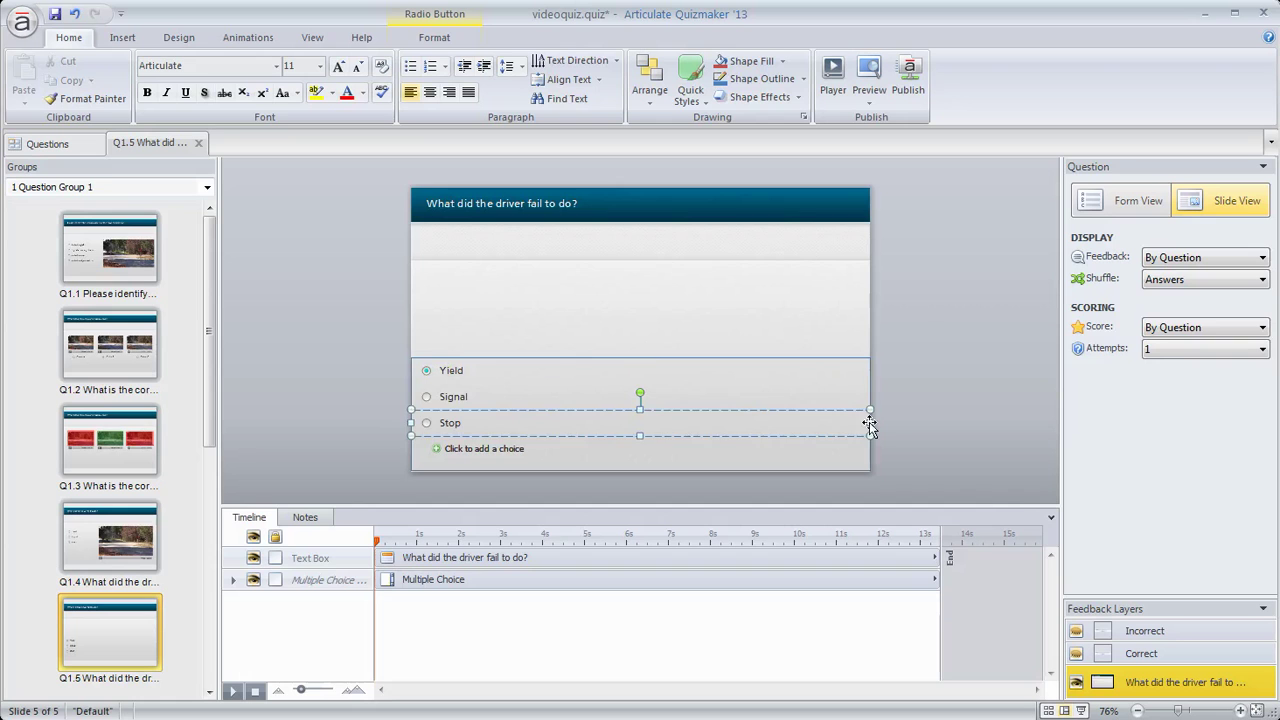
pyautogui.moveTo(870, 425); pyautogui.dragTo(622, 360)
pyautogui.click(455, 398)
pyautogui.click(465, 397)
pyautogui.moveTo(467, 387); pyautogui.dragTo(815, 366)
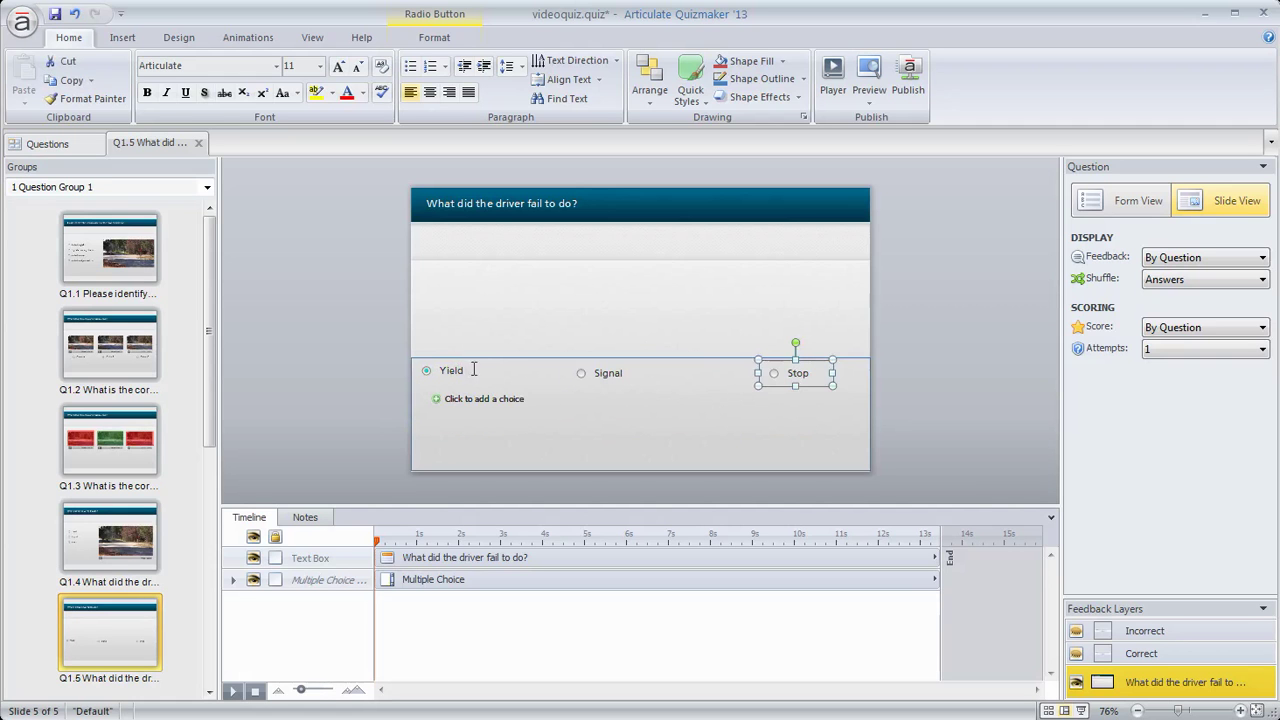
pyautogui.moveTo(472, 369); pyautogui.dragTo(495, 364)
pyautogui.moveTo(597, 370); pyautogui.dragTo(652, 365)
# Step: Shorten the answer group's height and move the row lower on the slide
pyautogui.click(671, 468)
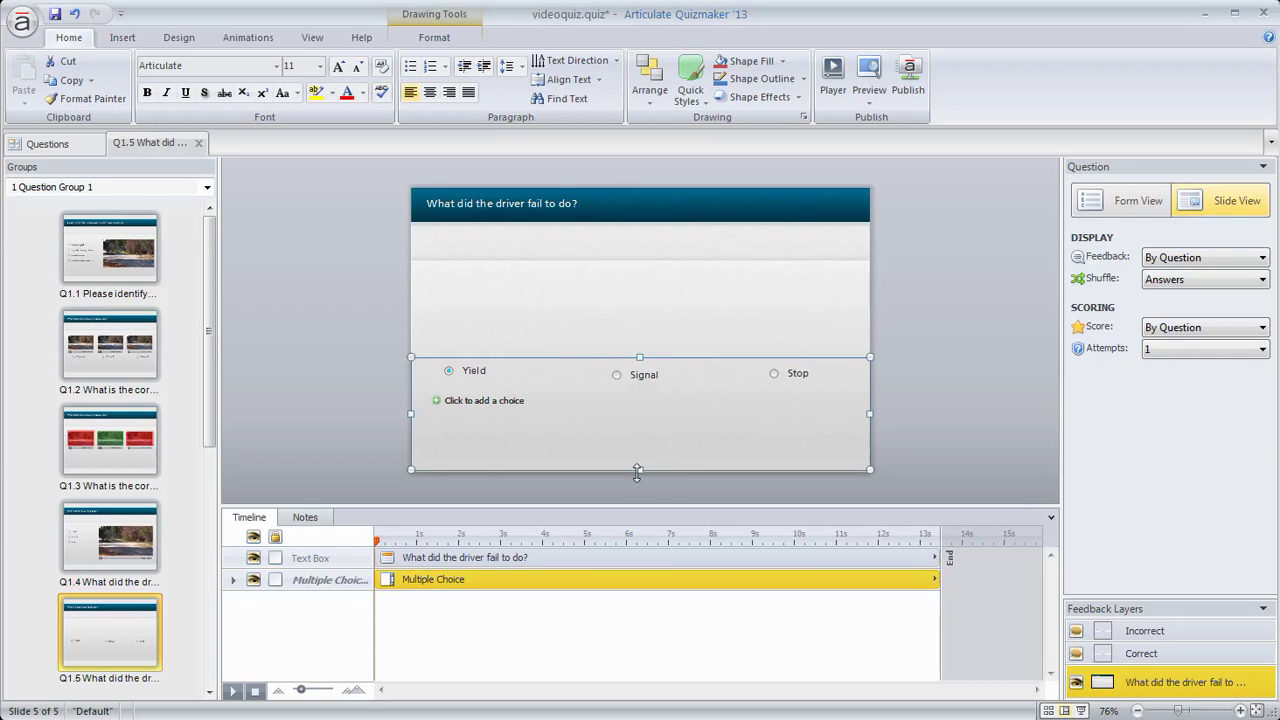
pyautogui.moveTo(638, 472); pyautogui.dragTo(646, 405)
pyautogui.moveTo(668, 360); pyautogui.dragTo(667, 386)
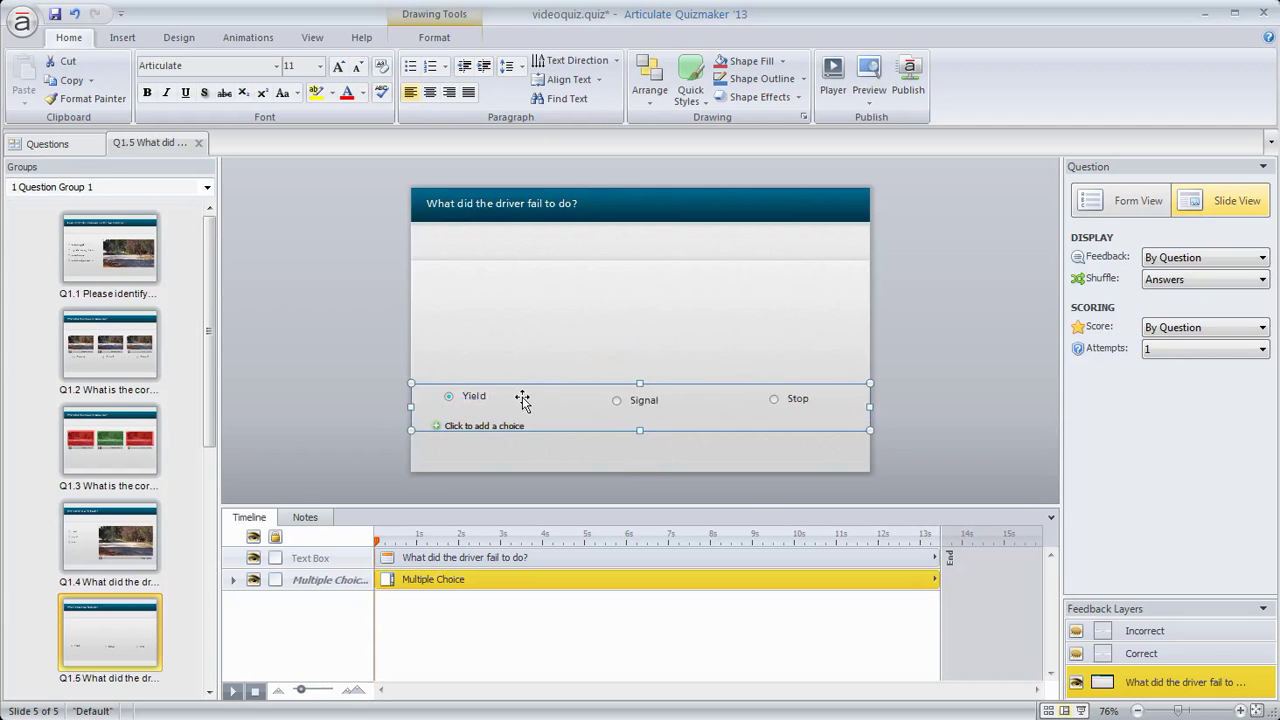
pyautogui.click(483, 396)
pyautogui.click(622, 404)
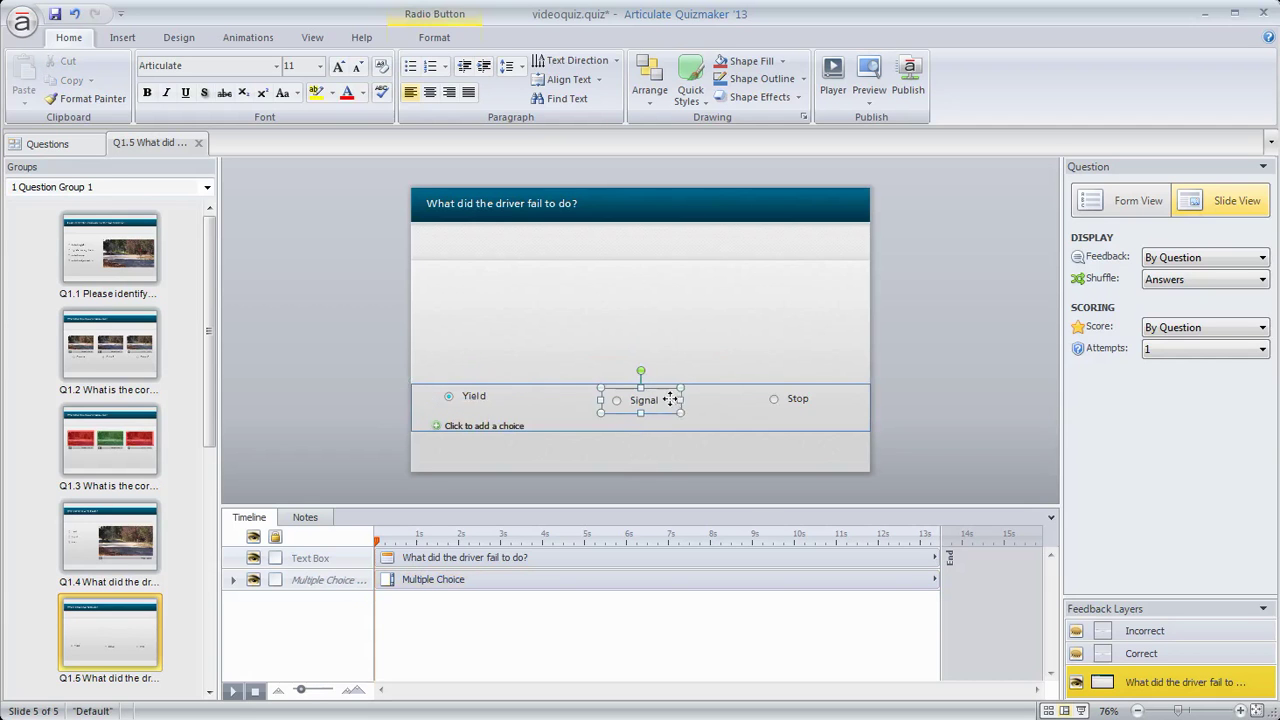
pyautogui.click(826, 400)
pyautogui.moveTo(692, 385); pyautogui.dragTo(691, 393)
# Step: Insert blinkernostop.mp4 from file and shrink it into the slide's upper left
pyautogui.click(386, 313)
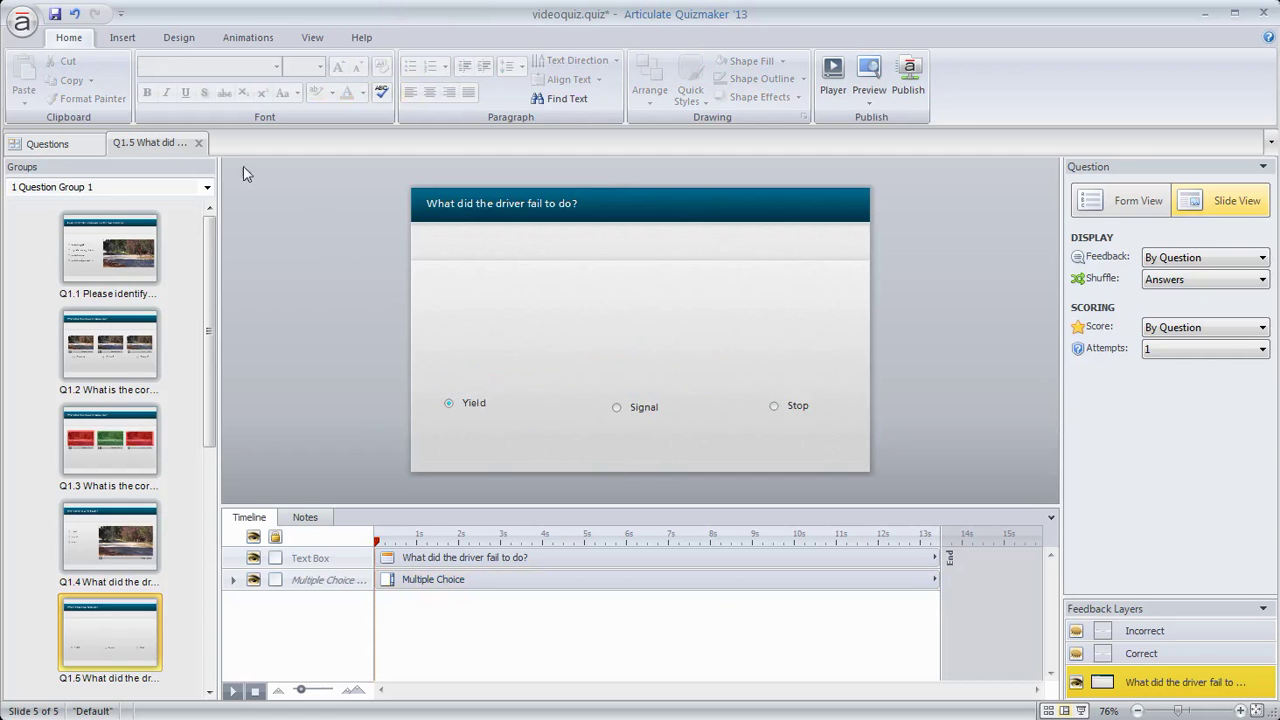
pyautogui.click(122, 37)
pyautogui.click(451, 100)
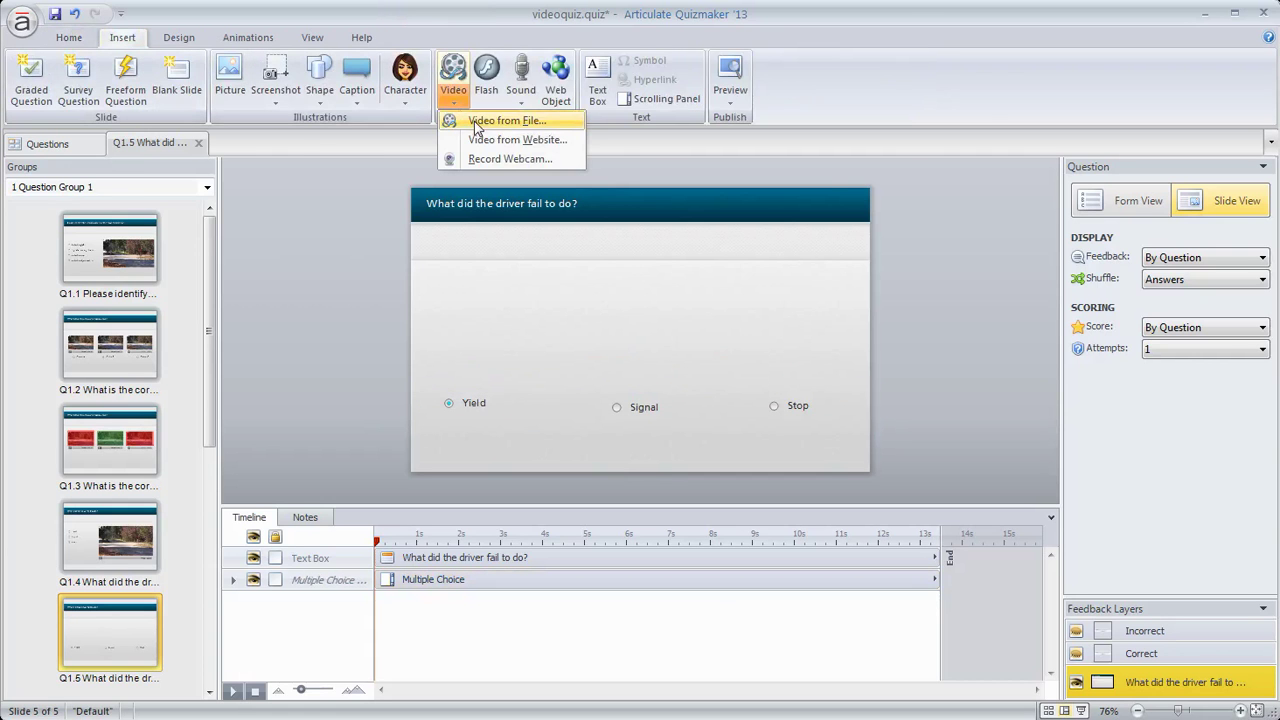
pyautogui.click(476, 121)
pyautogui.click(204, 118)
pyautogui.click(298, 118)
pyautogui.click(222, 110)
pyautogui.click(689, 494)
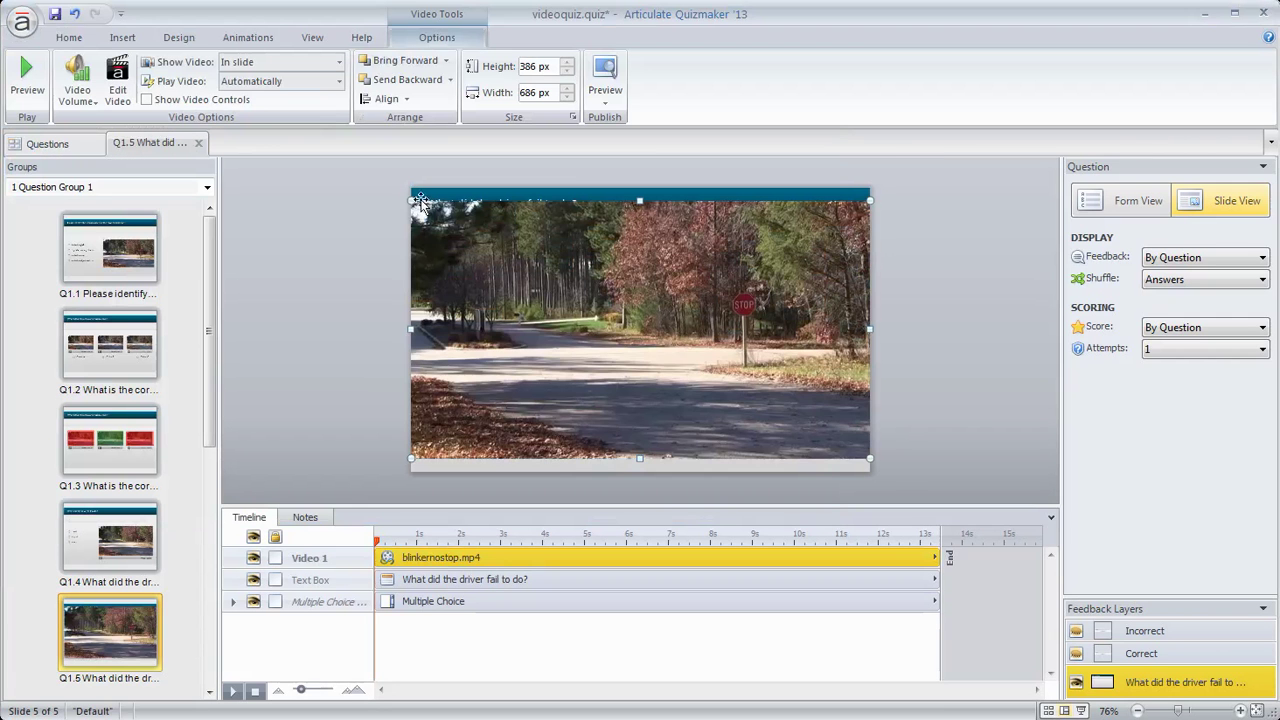
pyautogui.moveTo(418, 200); pyautogui.dragTo(420, 276)
# Step: Insert goodstop.mp4, shrink it to 256x144, and place it beside the first video
pyautogui.click(122, 37)
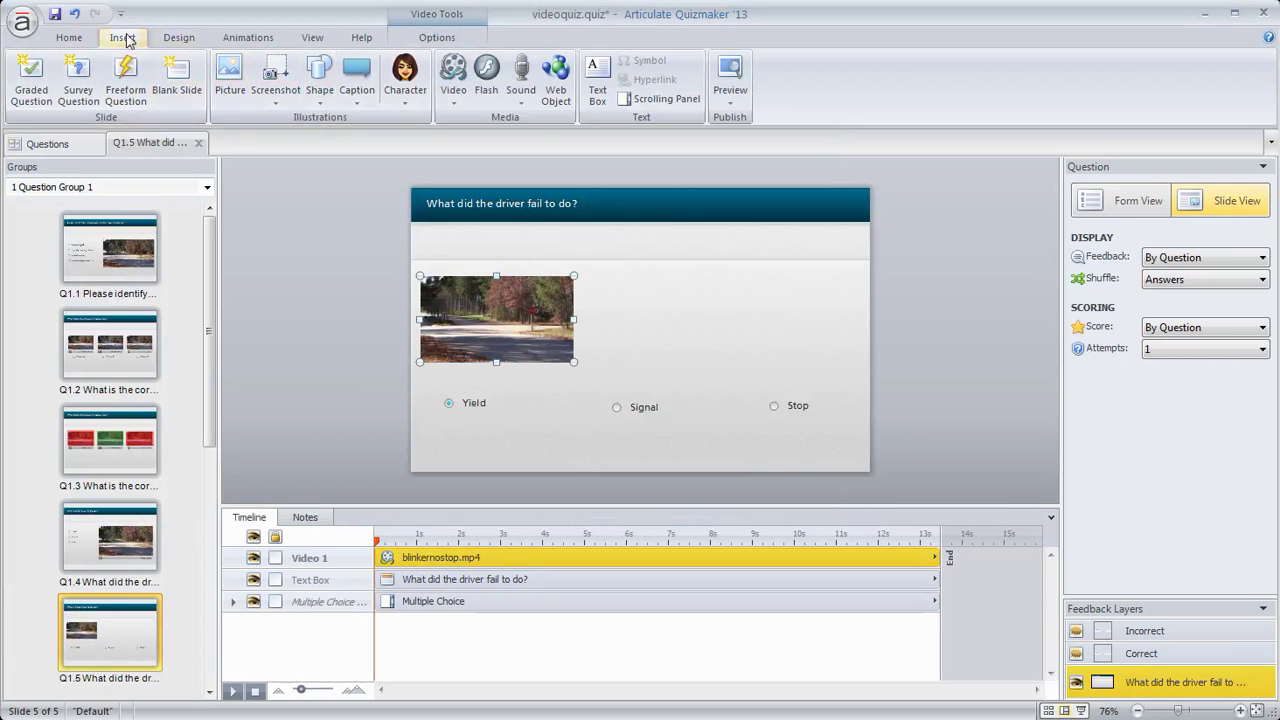
pyautogui.click(453, 80)
pyautogui.click(495, 118)
pyautogui.click(299, 120)
pyautogui.click(687, 493)
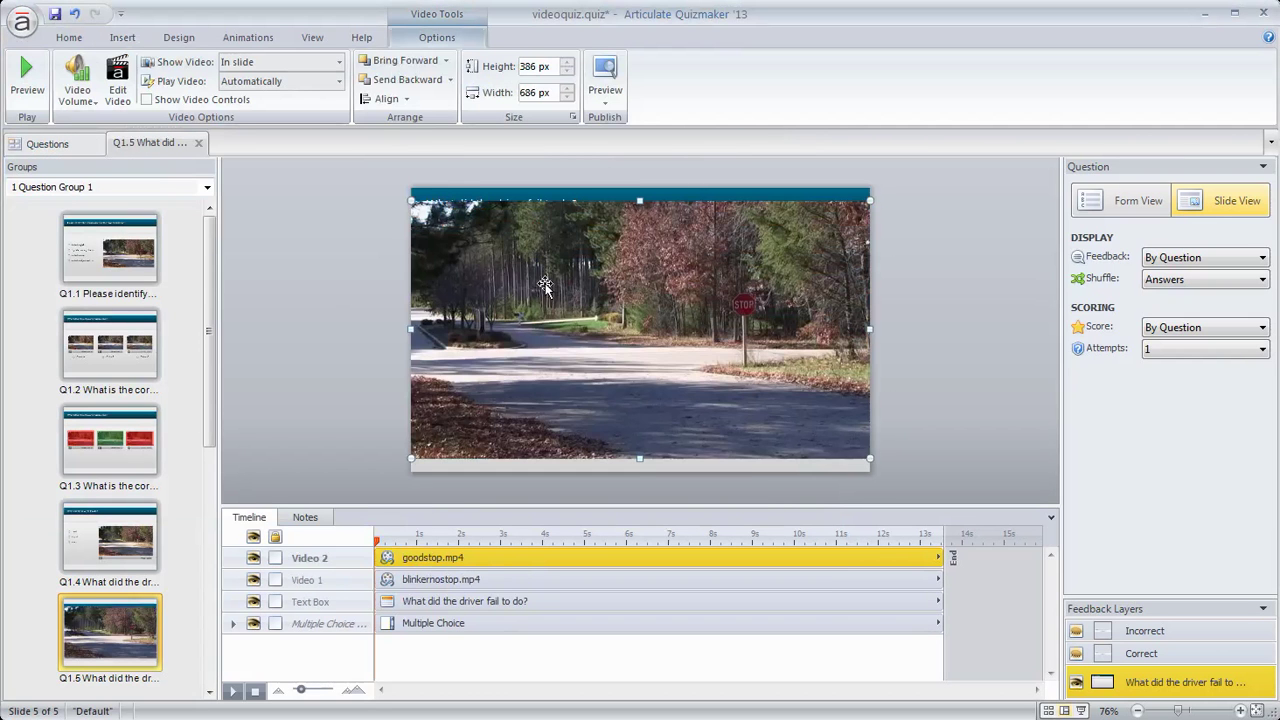
pyautogui.moveTo(407, 195); pyautogui.dragTo(697, 360)
pyautogui.moveTo(802, 403); pyautogui.dragTo(692, 313)
# Step: Insert noblinkernostop.mp4, shrink it and place it beside the others, then play the first video
pyautogui.click(122, 37)
pyautogui.click(453, 78)
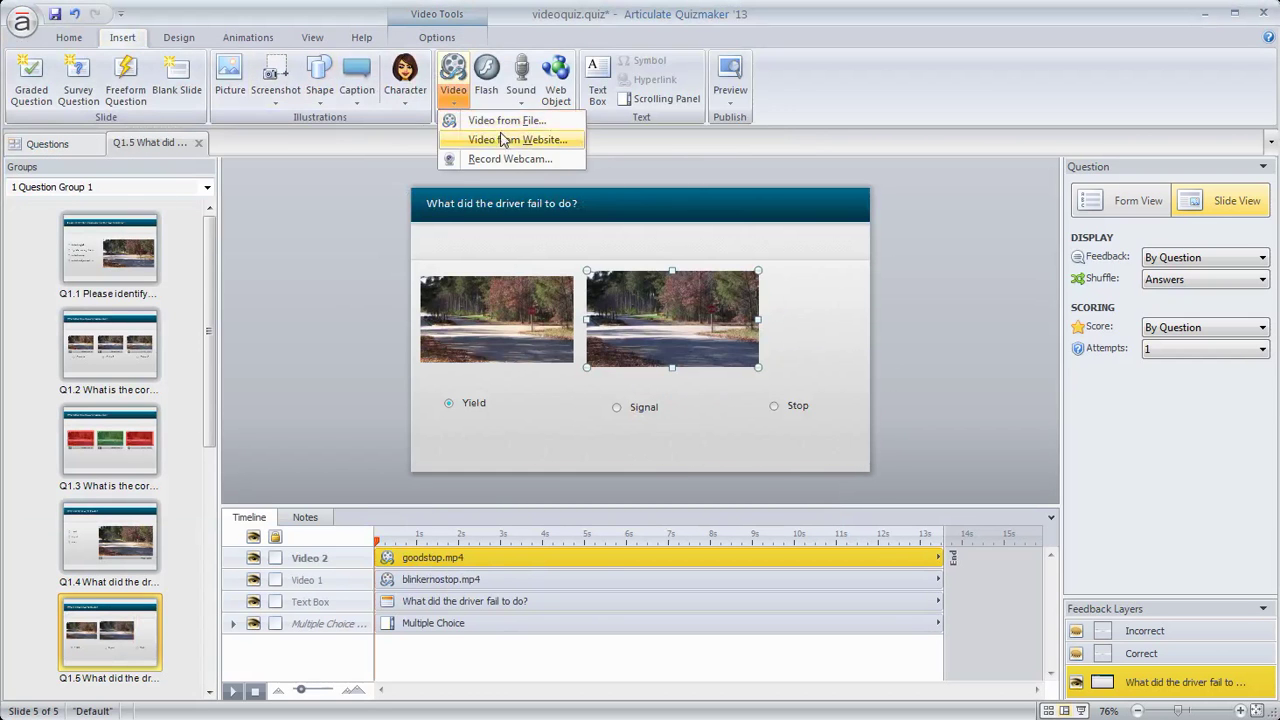
pyautogui.click(503, 121)
pyautogui.click(391, 120)
pyautogui.click(686, 569)
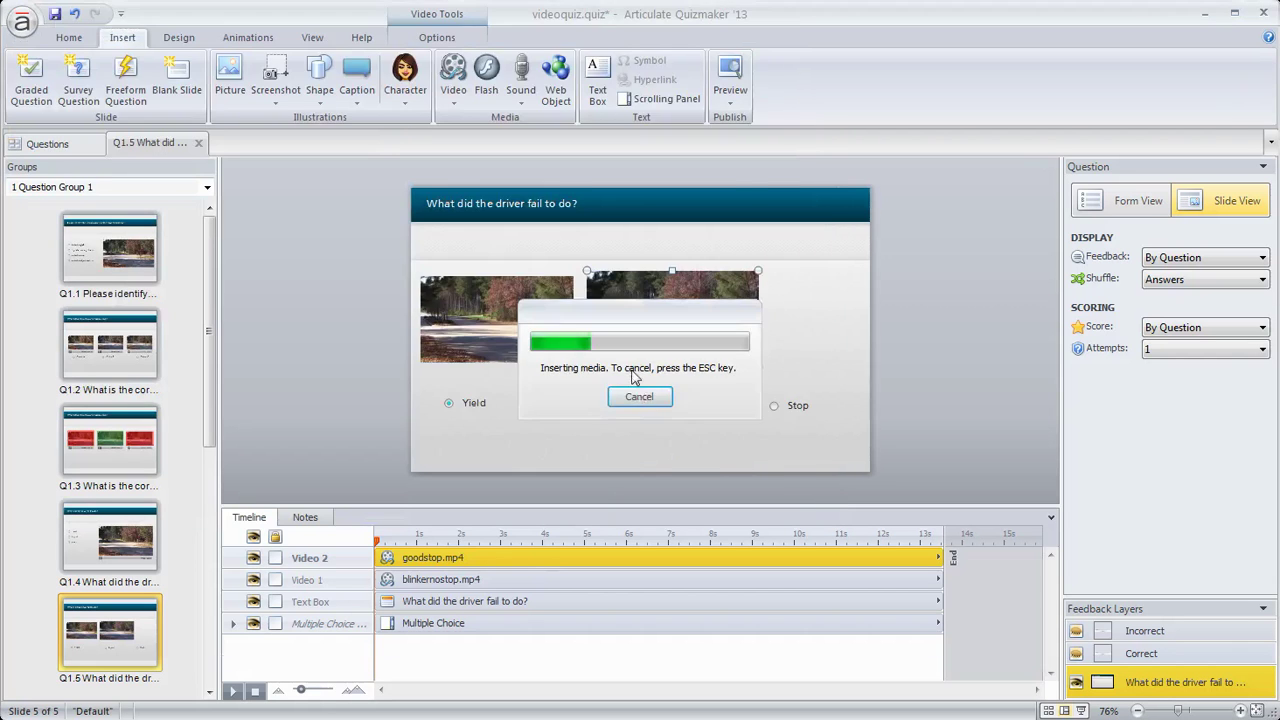
pyautogui.moveTo(407, 197); pyautogui.dragTo(708, 366)
pyautogui.moveTo(780, 410); pyautogui.dragTo(761, 342)
pyautogui.click(515, 310)
pyautogui.doubleClick(515, 310)
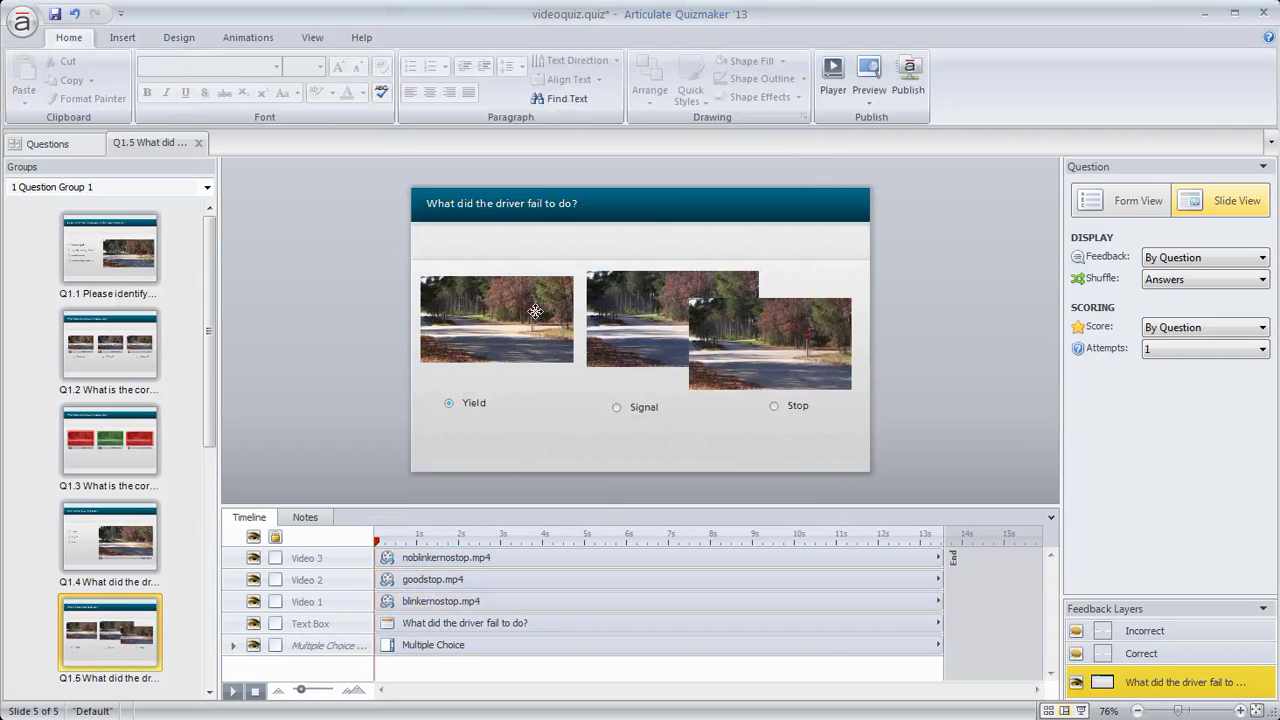
# Step: Shrink the three videos to matching 185x104 sizes and line them up roughly in one row
pyautogui.moveTo(574, 362); pyautogui.dragTo(514, 317)
pyautogui.click(641, 278)
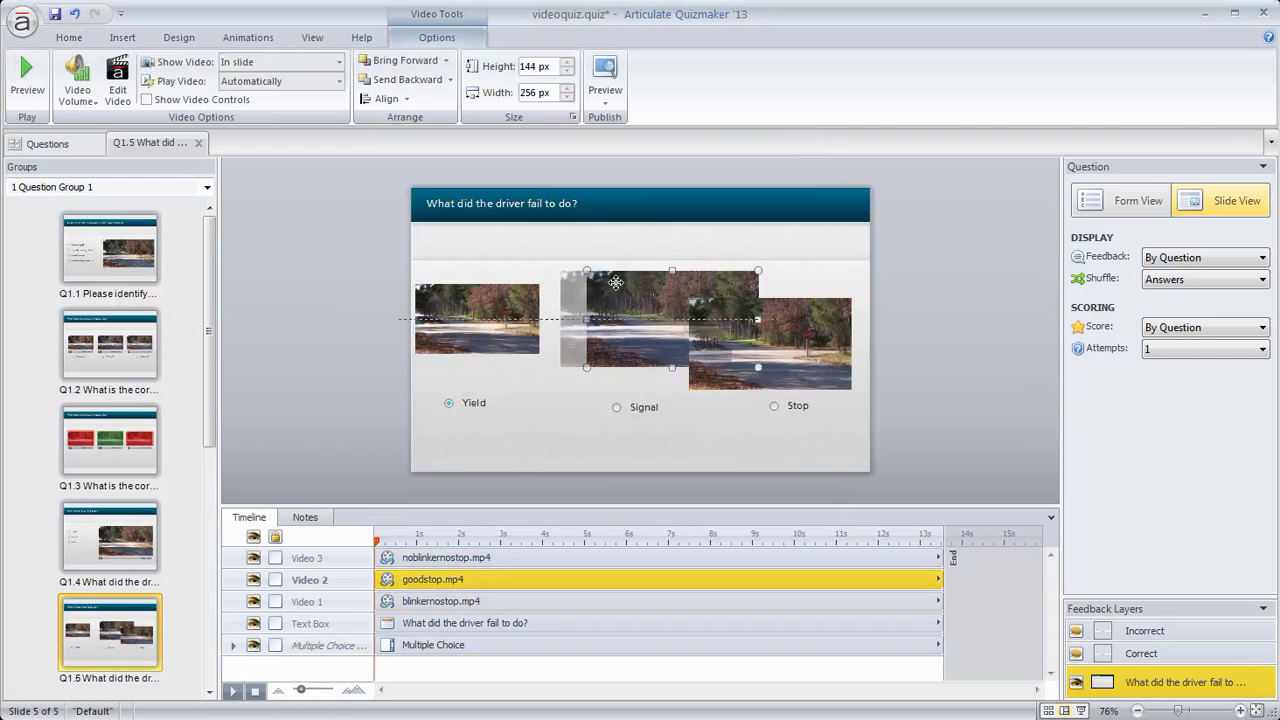
pyautogui.moveTo(587, 271); pyautogui.dragTo(580, 309)
pyautogui.moveTo(661, 335); pyautogui.dragTo(689, 351)
pyautogui.moveTo(790, 360)
pyautogui.mouseDown()
pyautogui.moveTo(800, 340)
pyautogui.moveTo(790, 343)
pyautogui.mouseUp()
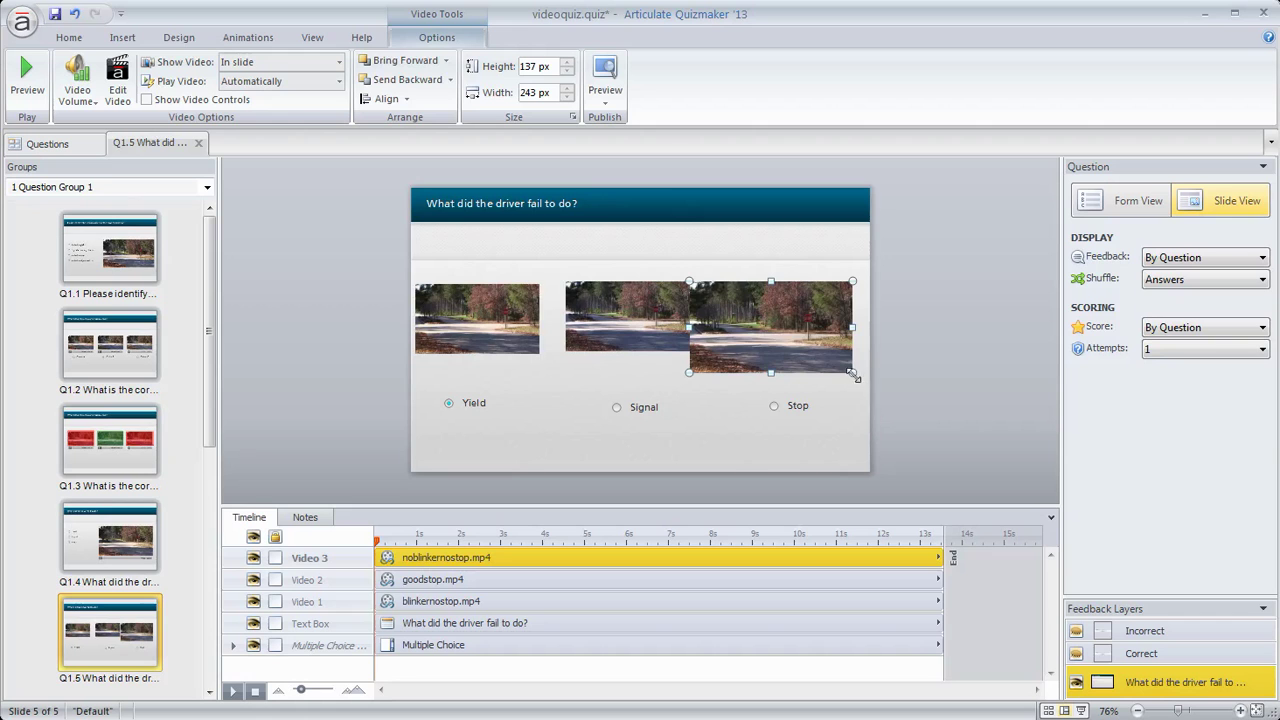
pyautogui.moveTo(851, 374); pyautogui.dragTo(812, 351)
pyautogui.moveTo(760, 313); pyautogui.dragTo(804, 324)
pyautogui.click(668, 308)
pyautogui.moveTo(520, 310); pyautogui.dragTo(532, 321)
pyautogui.moveTo(620, 315); pyautogui.dragTo(621, 330)
pyautogui.moveTo(775, 340); pyautogui.dragTo(763, 343)
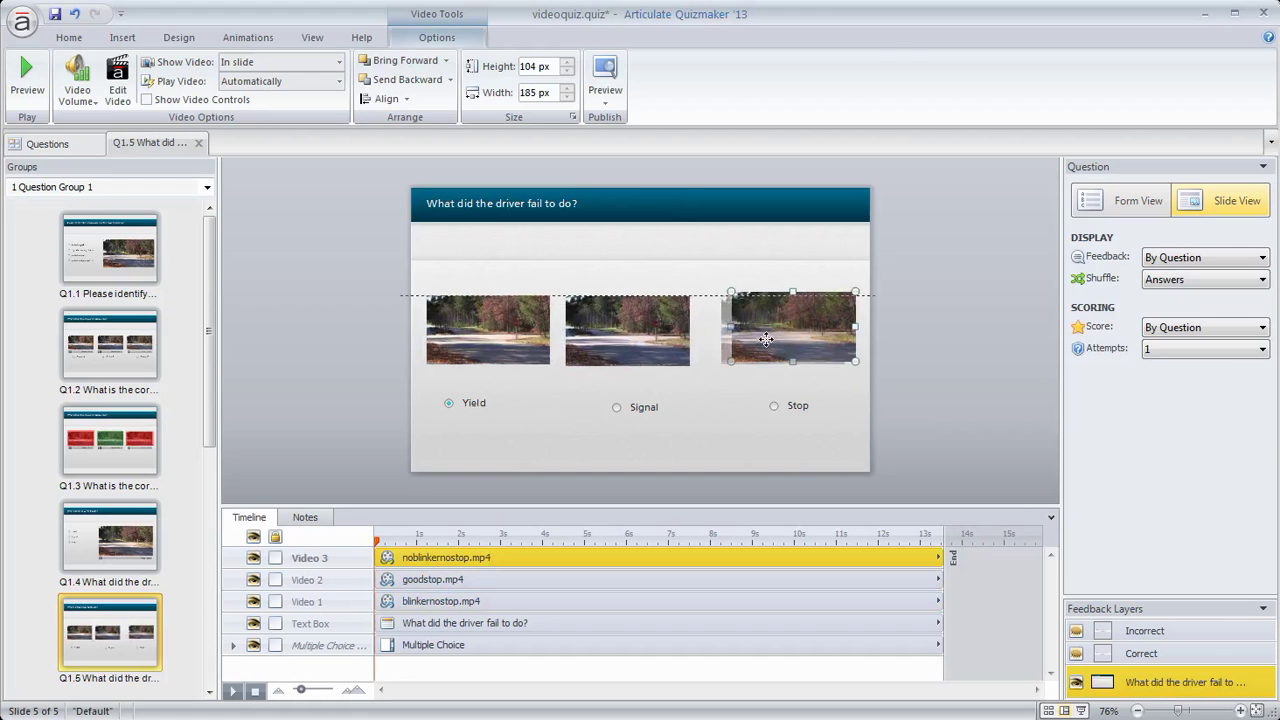
# Step: Select all three videos, align their tops, and distribute them horizontally
pyautogui.keyDown('shift'); pyautogui.click(663, 337); pyautogui.keyUp('shift')
pyautogui.keyDown('shift'); pyautogui.click(532, 337); pyautogui.keyUp('shift')
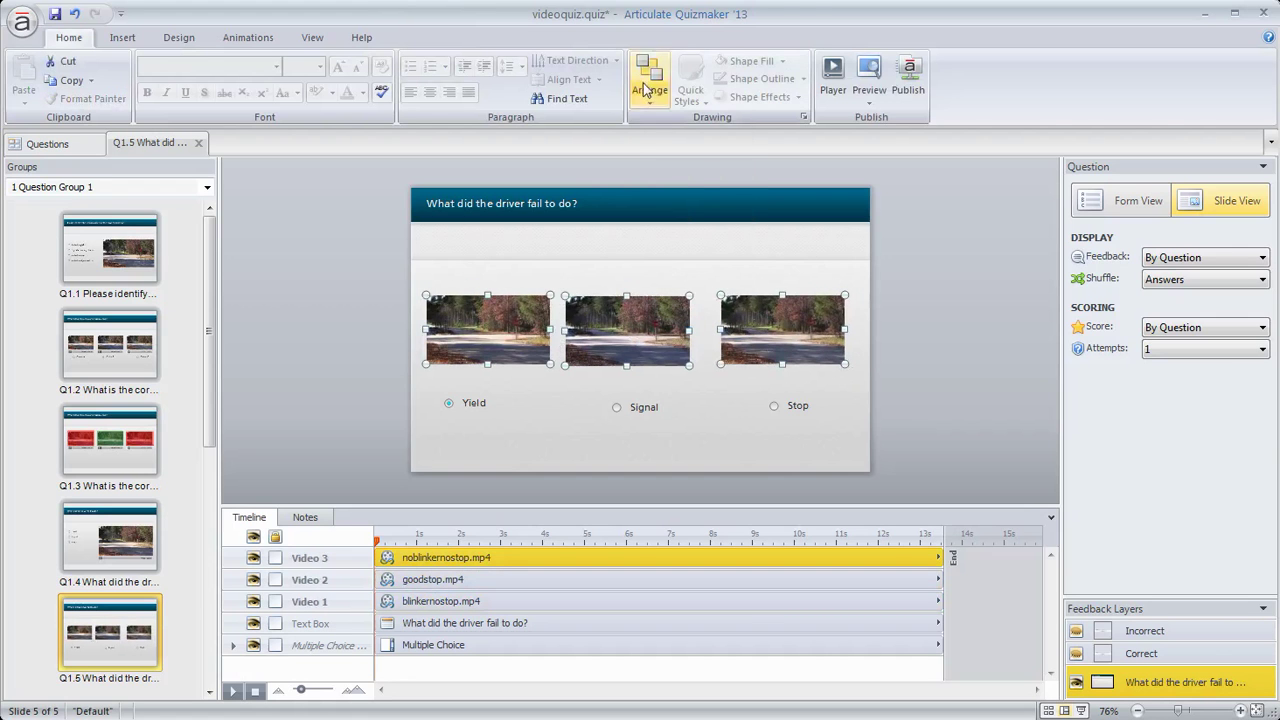
pyautogui.click(649, 78)
pyautogui.moveTo(680, 312)
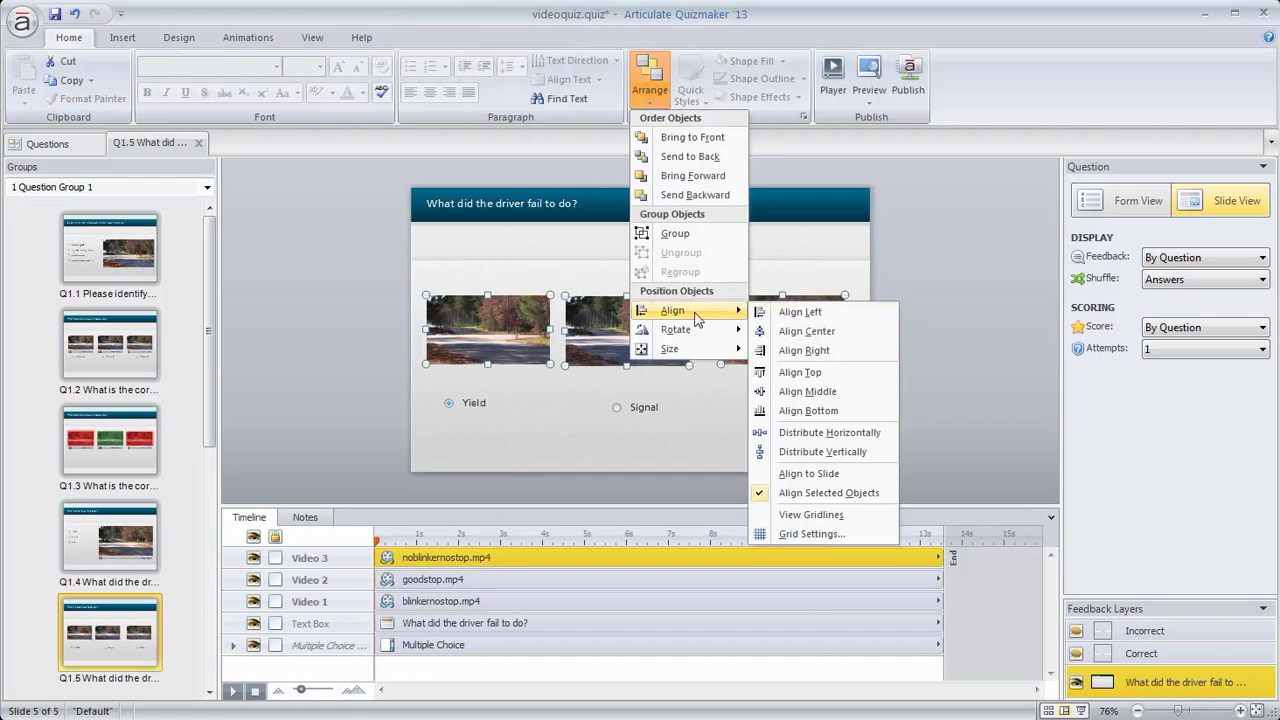
pyautogui.click(790, 372)
pyautogui.click(649, 100)
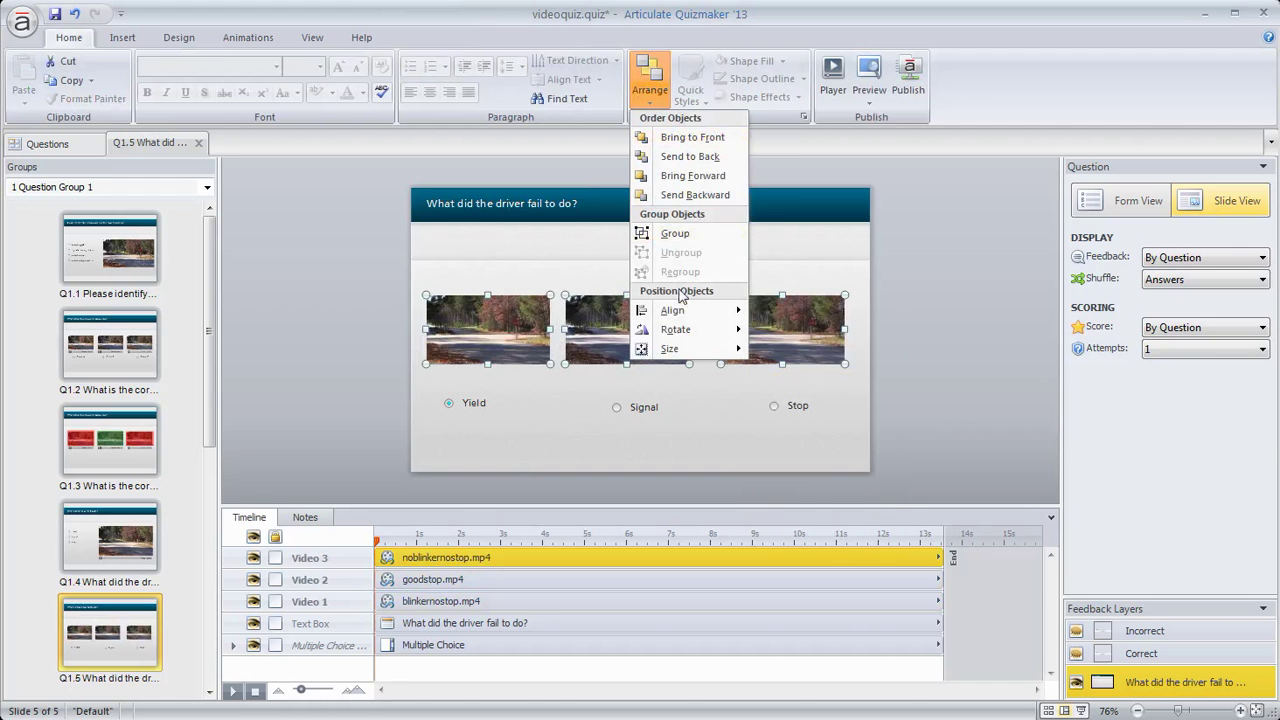
pyautogui.moveTo(678, 310)
pyautogui.click(808, 430)
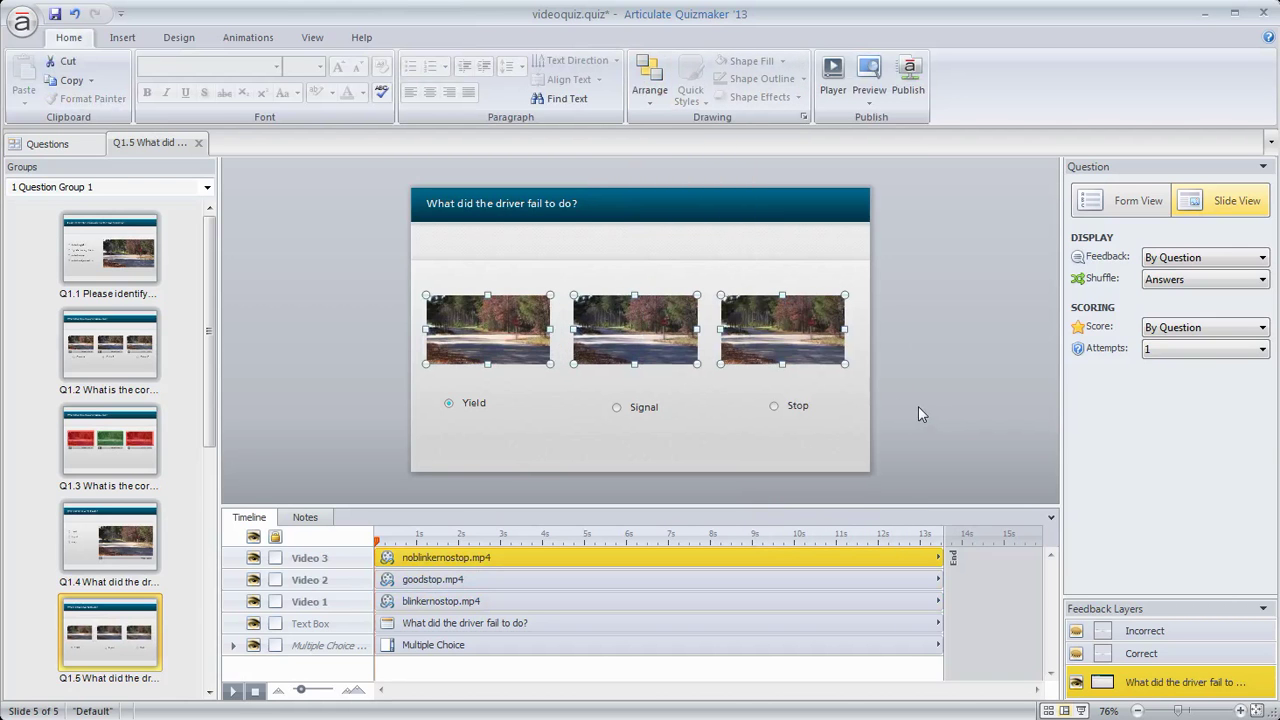
# Step: Turn on Show Video Controls for each of the three videos
pyautogui.click(480, 330)
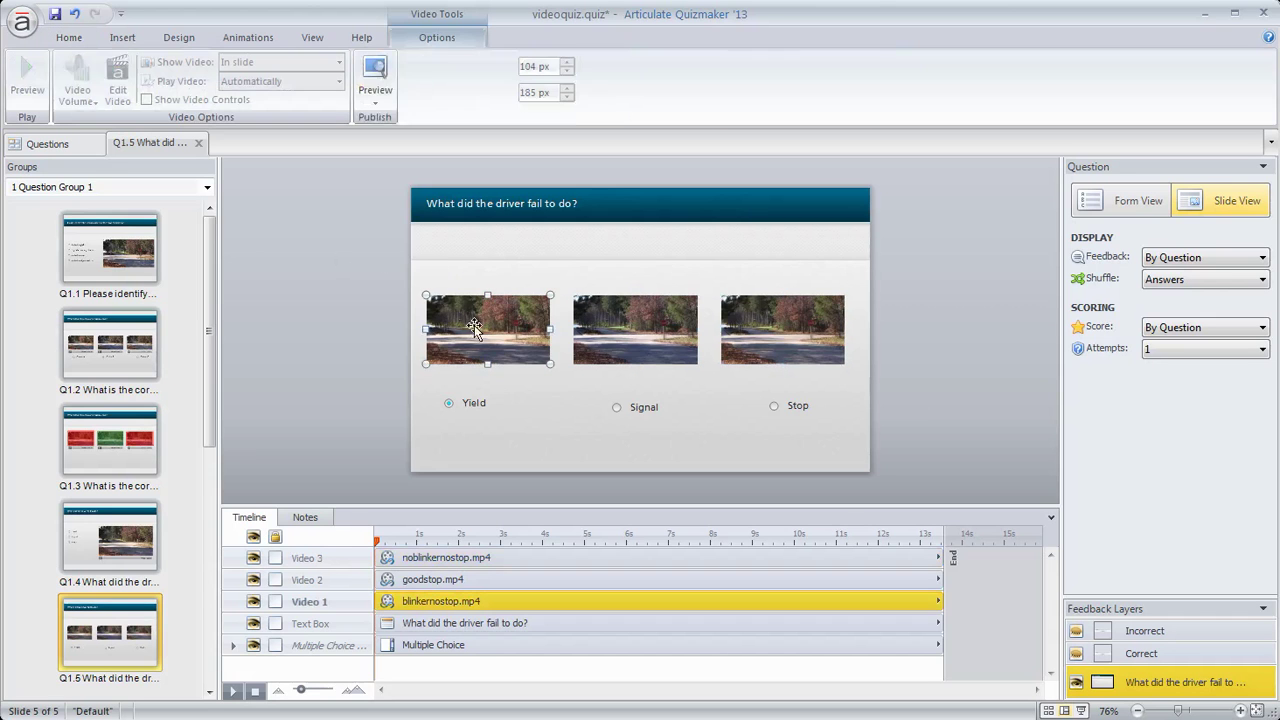
pyautogui.click(150, 100)
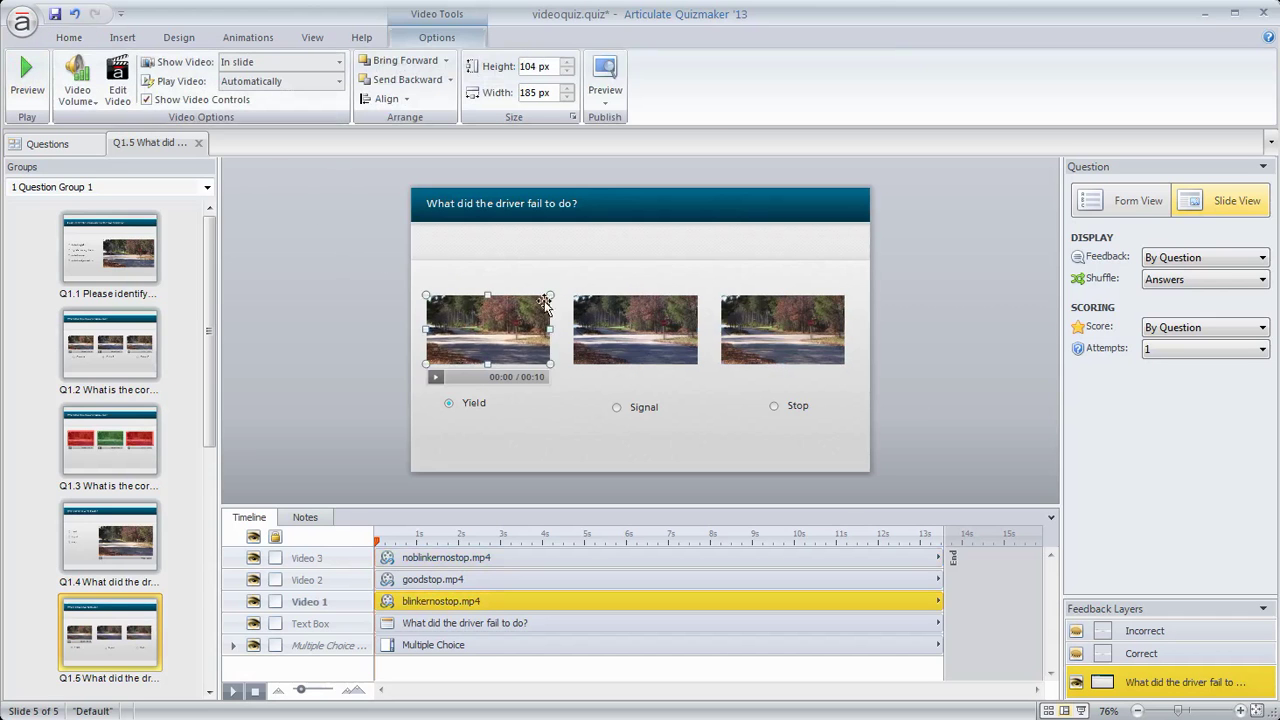
pyautogui.click(612, 318)
pyautogui.click(190, 100)
pyautogui.click(752, 318)
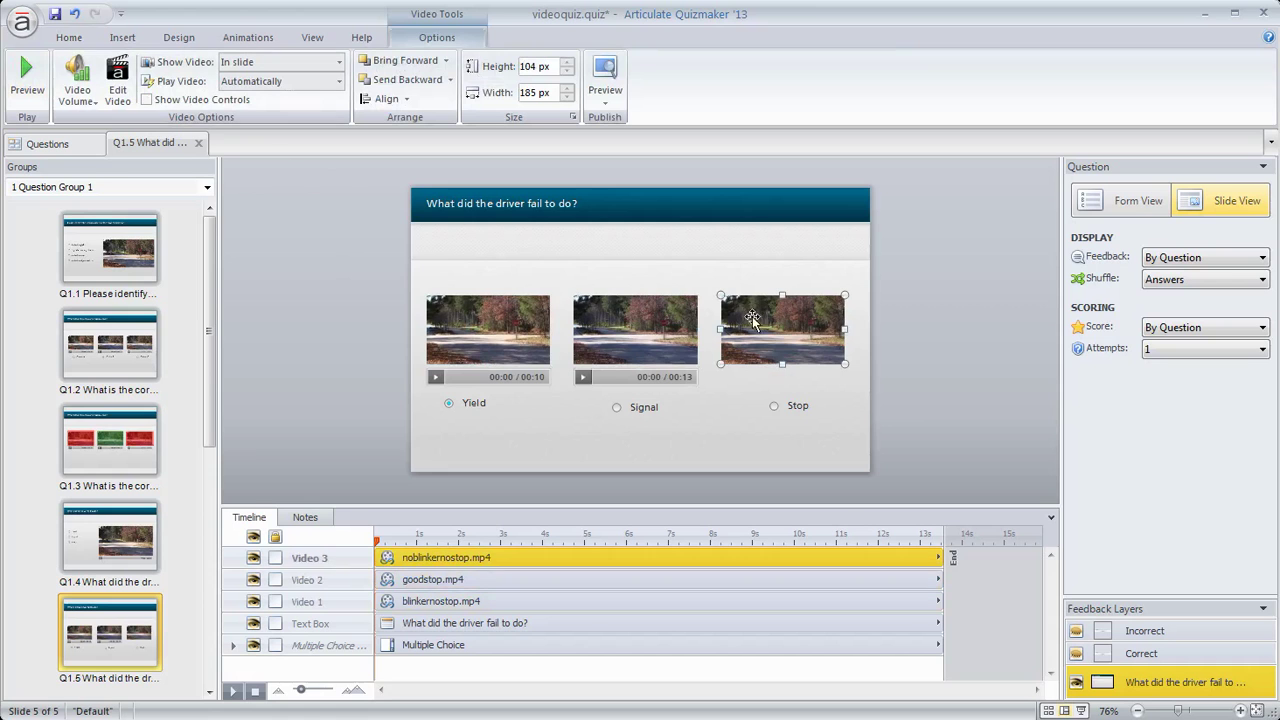
pyautogui.click(160, 100)
# Step: Keep the third video playing automatically and set the first video to play When clicked
pyautogui.click(273, 82)
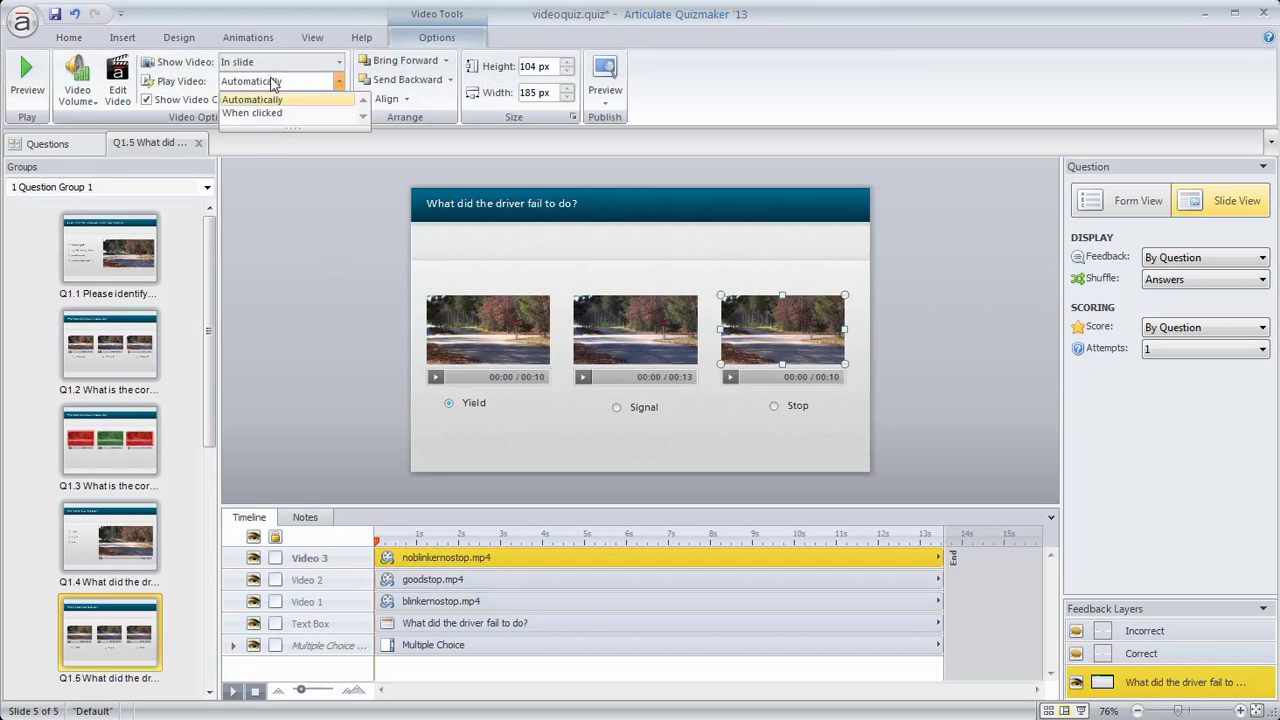
pyautogui.click(270, 99)
pyautogui.press('Tab')
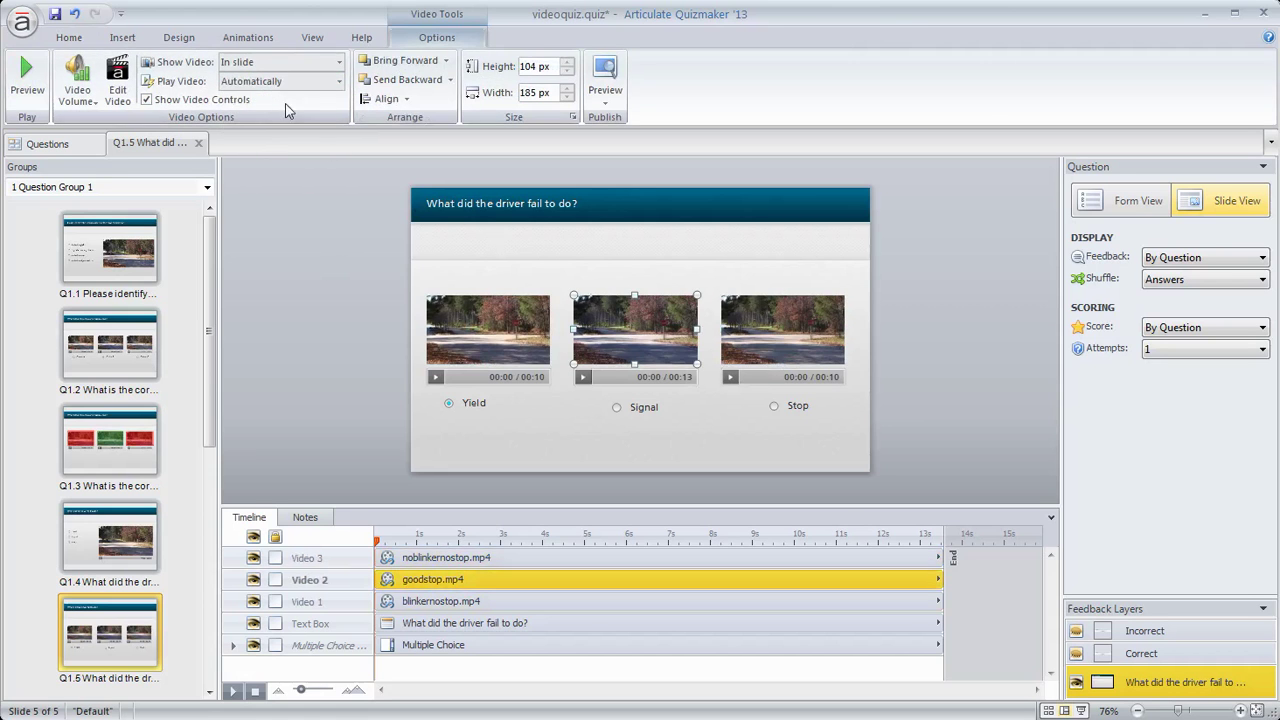
pyautogui.click(275, 82)
pyautogui.click(252, 99)
pyautogui.click(500, 310)
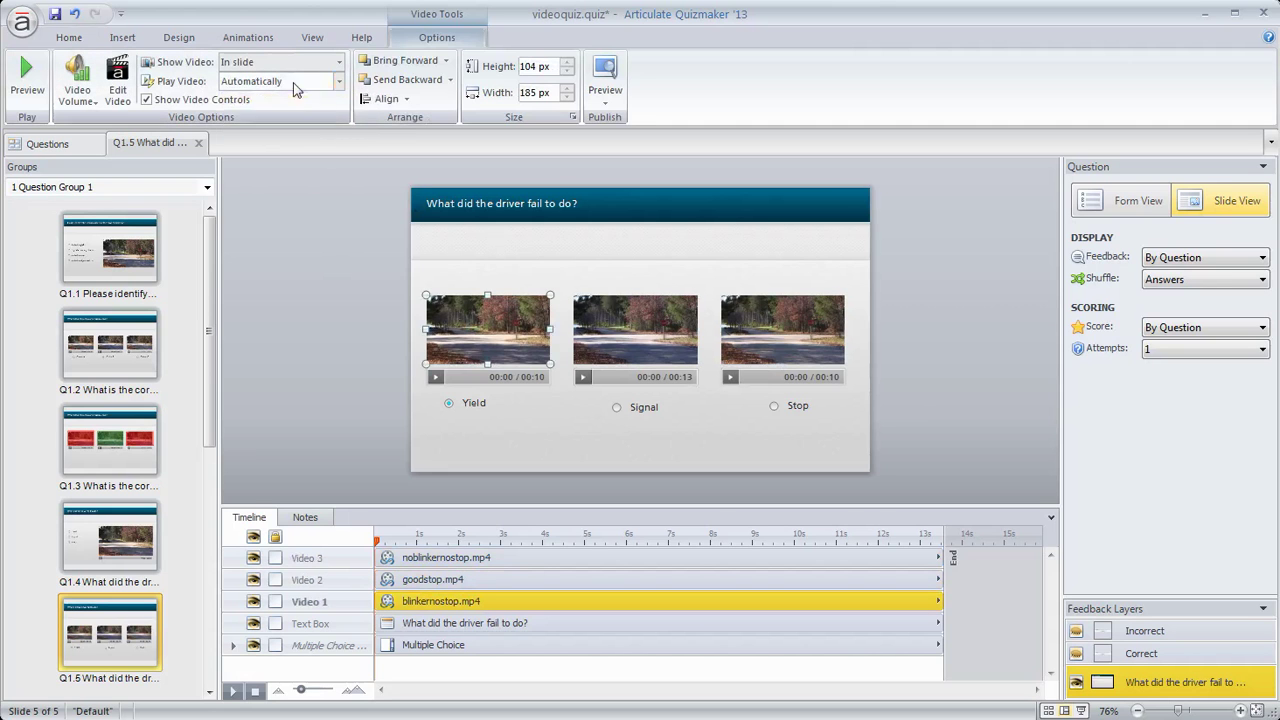
pyautogui.click(293, 86)
pyautogui.click(252, 112)
pyautogui.click(347, 236)
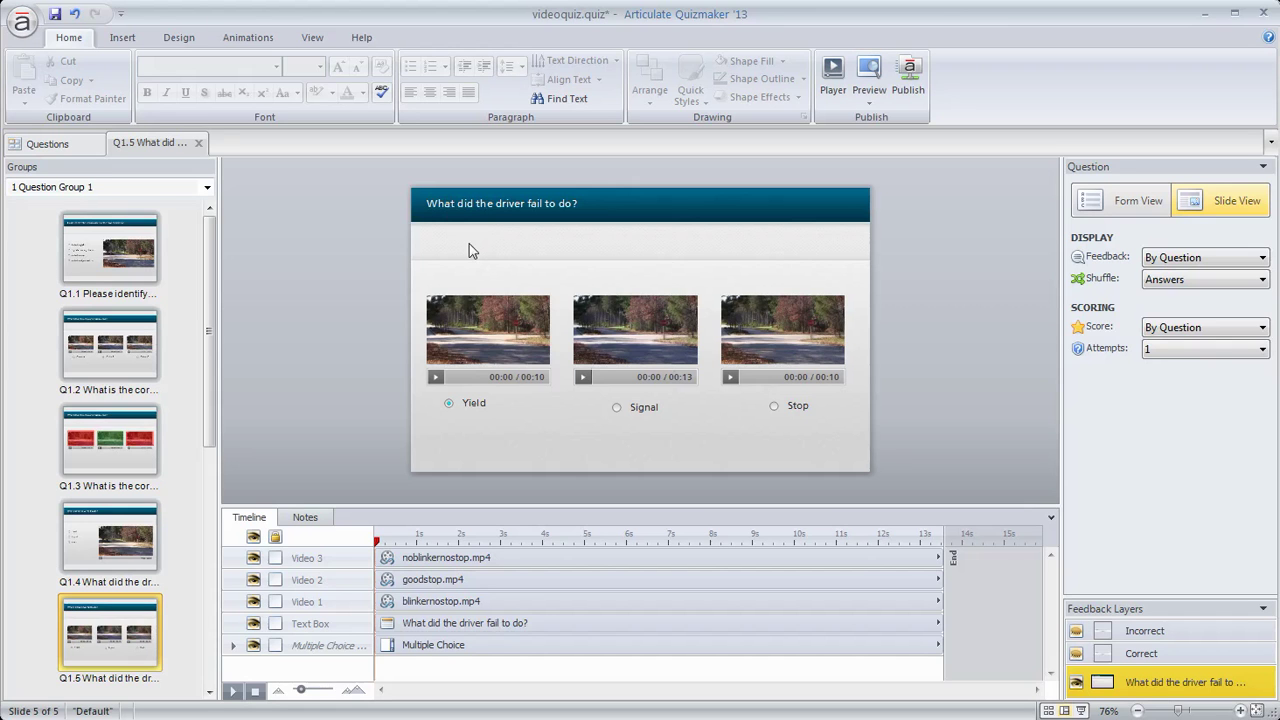
pyautogui.click(516, 400)
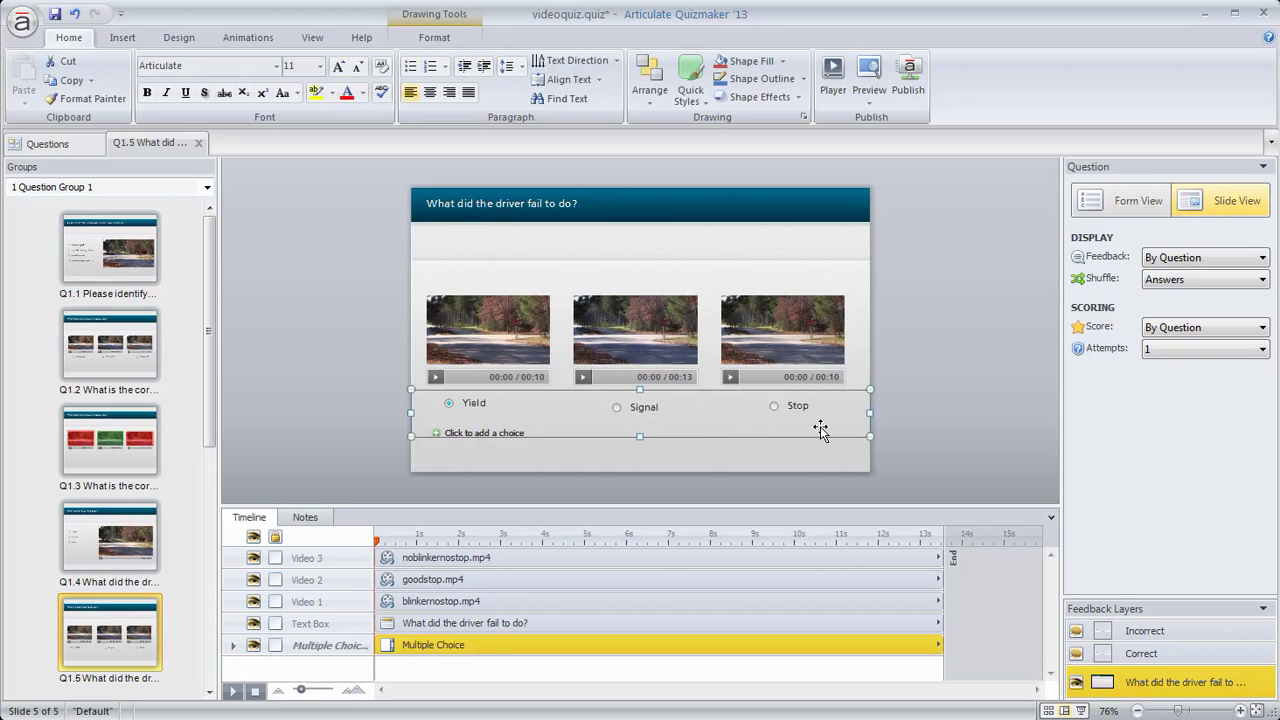
pyautogui.click(535, 320)
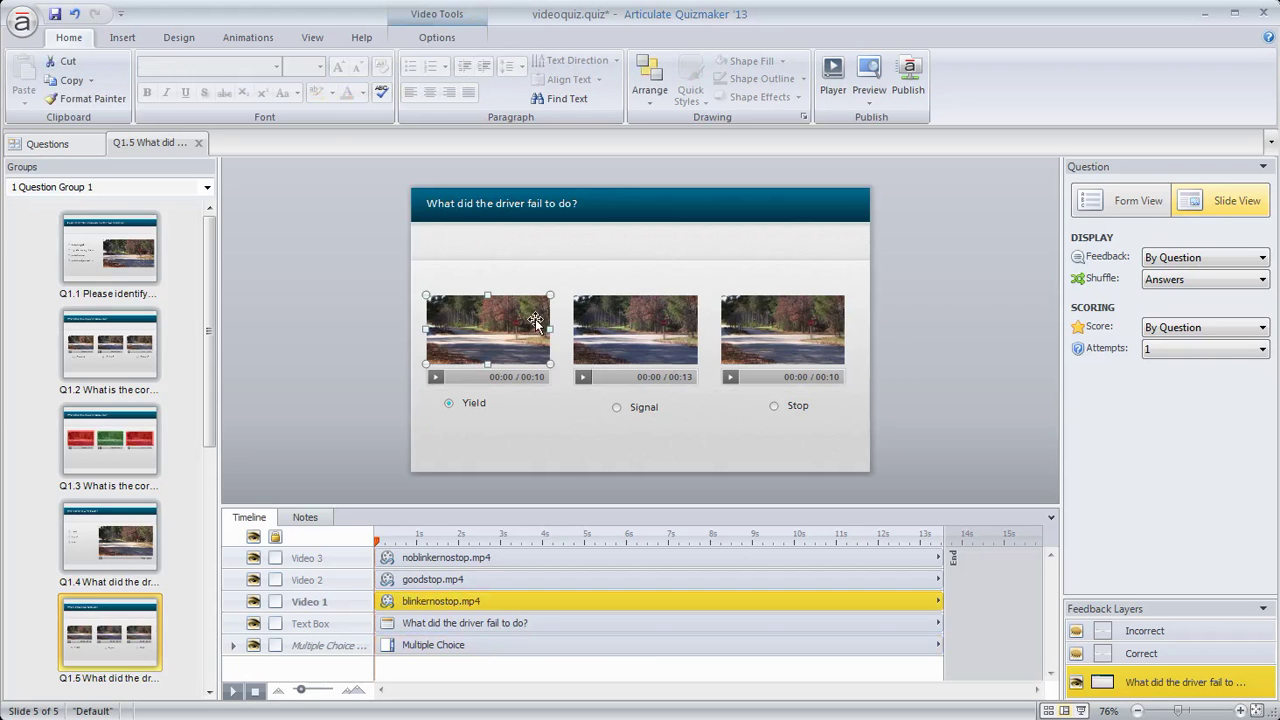
pyautogui.click(869, 88)
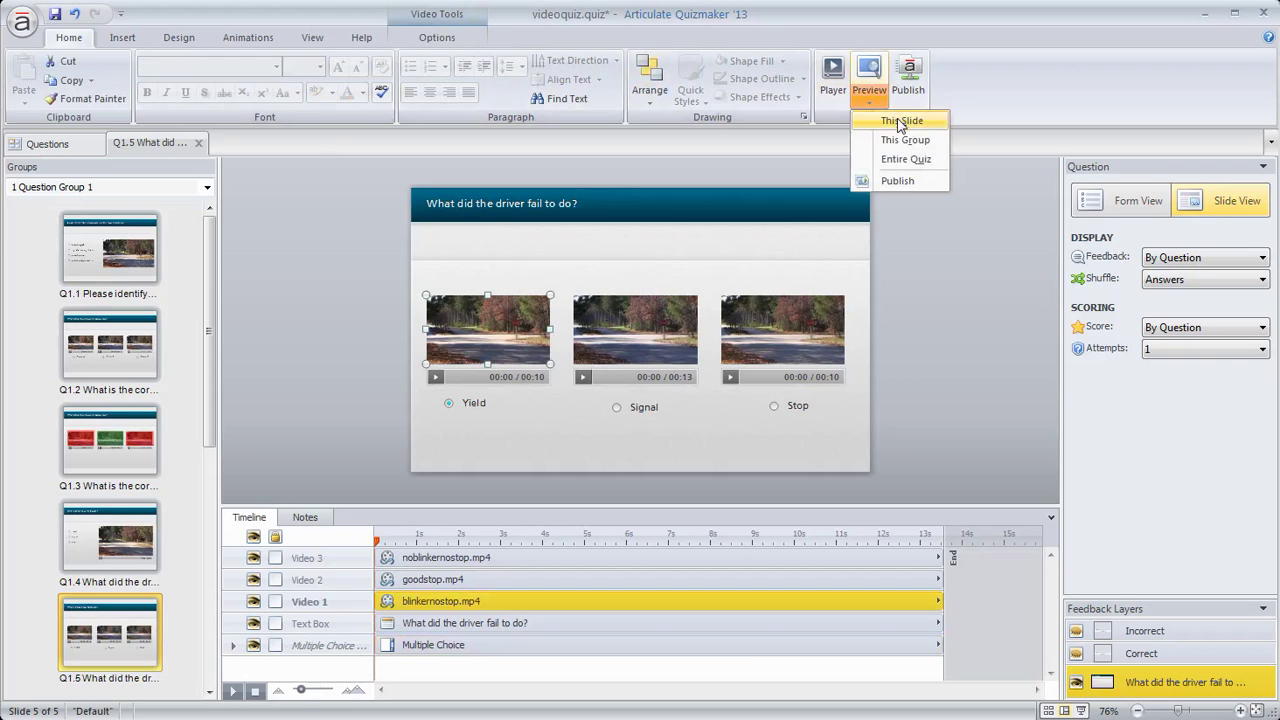
pyautogui.click(897, 121)
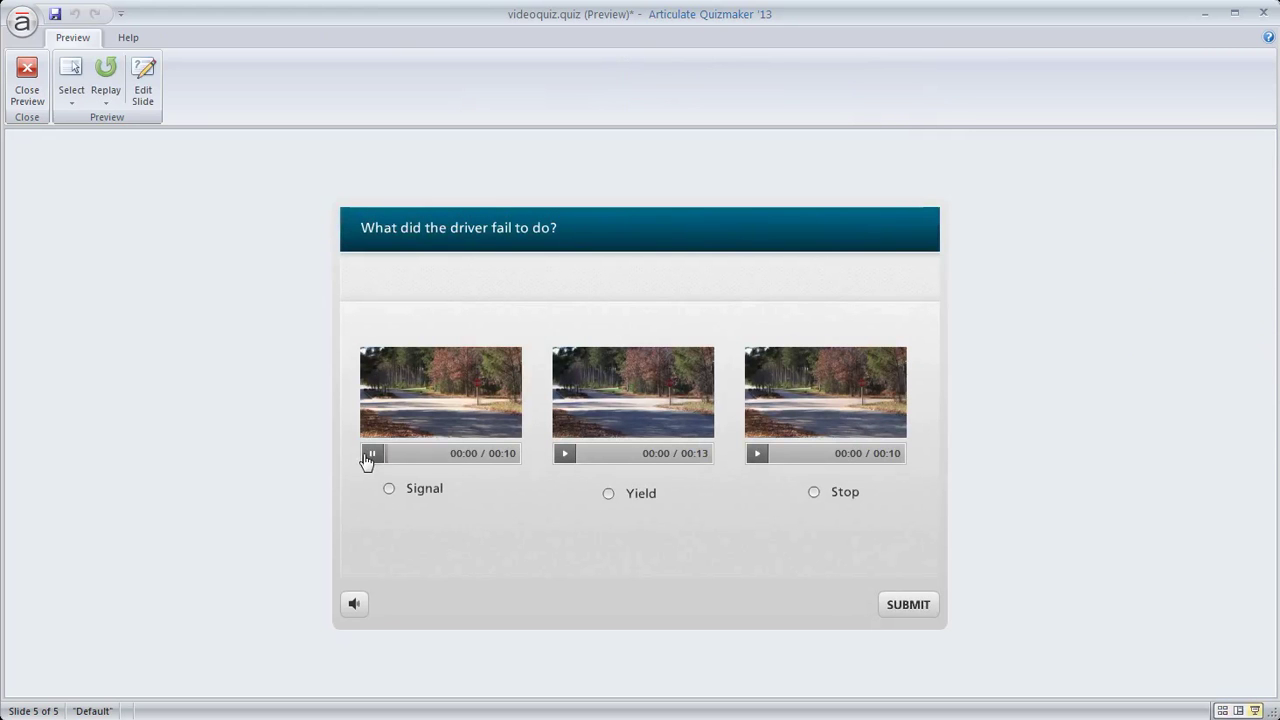
pyautogui.click(757, 453)
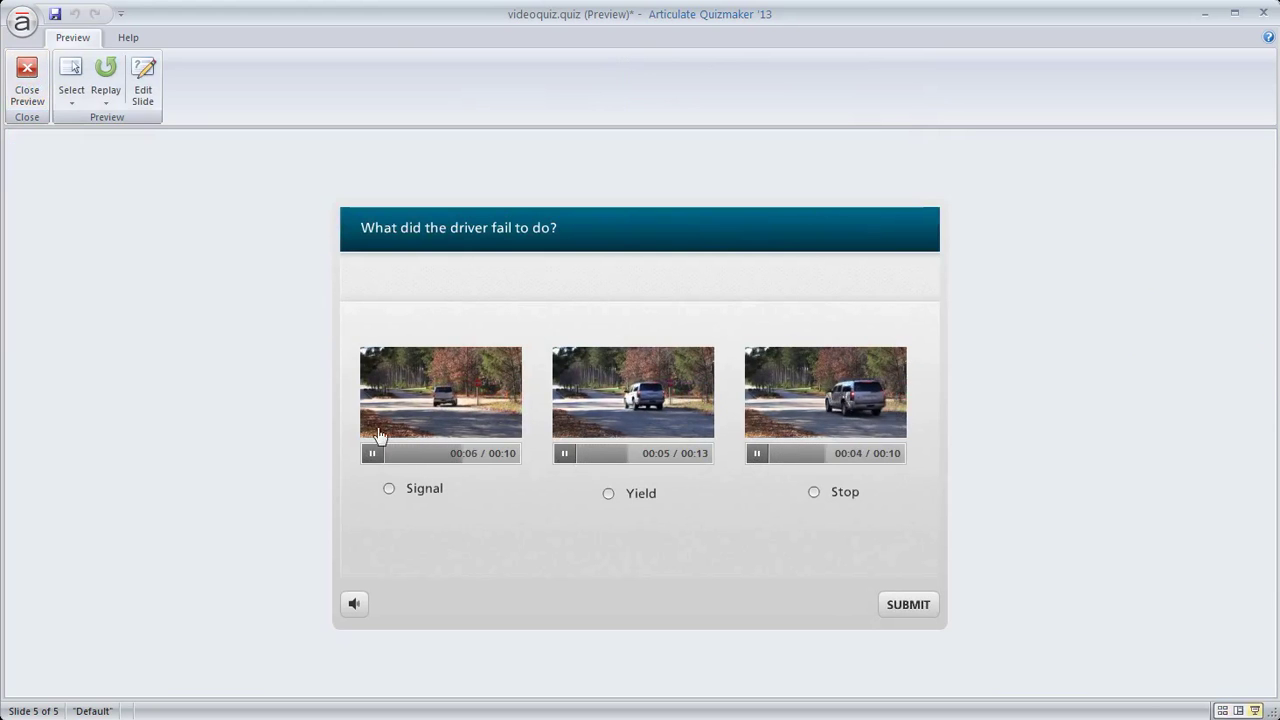
pyautogui.click(823, 505)
pyautogui.click(908, 606)
pyautogui.click(637, 437)
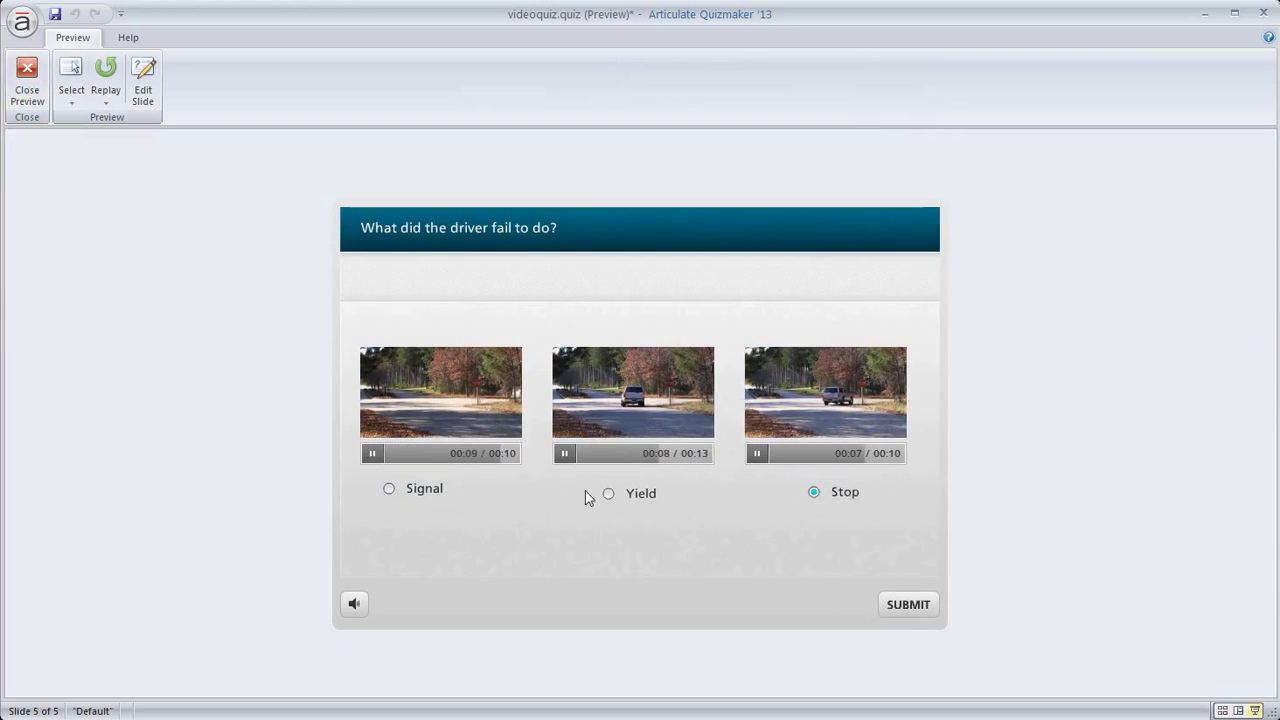
pyautogui.click(105, 68)
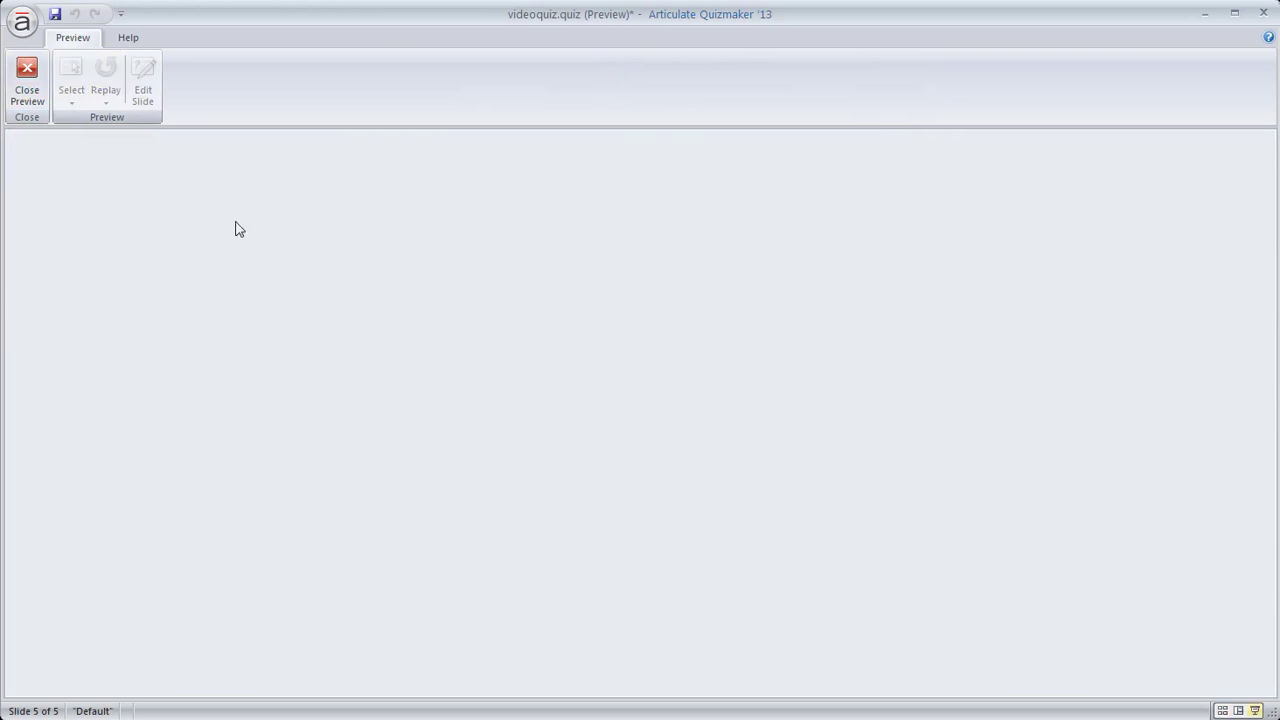
pyautogui.click(632, 493)
pyautogui.click(908, 606)
pyautogui.click(632, 439)
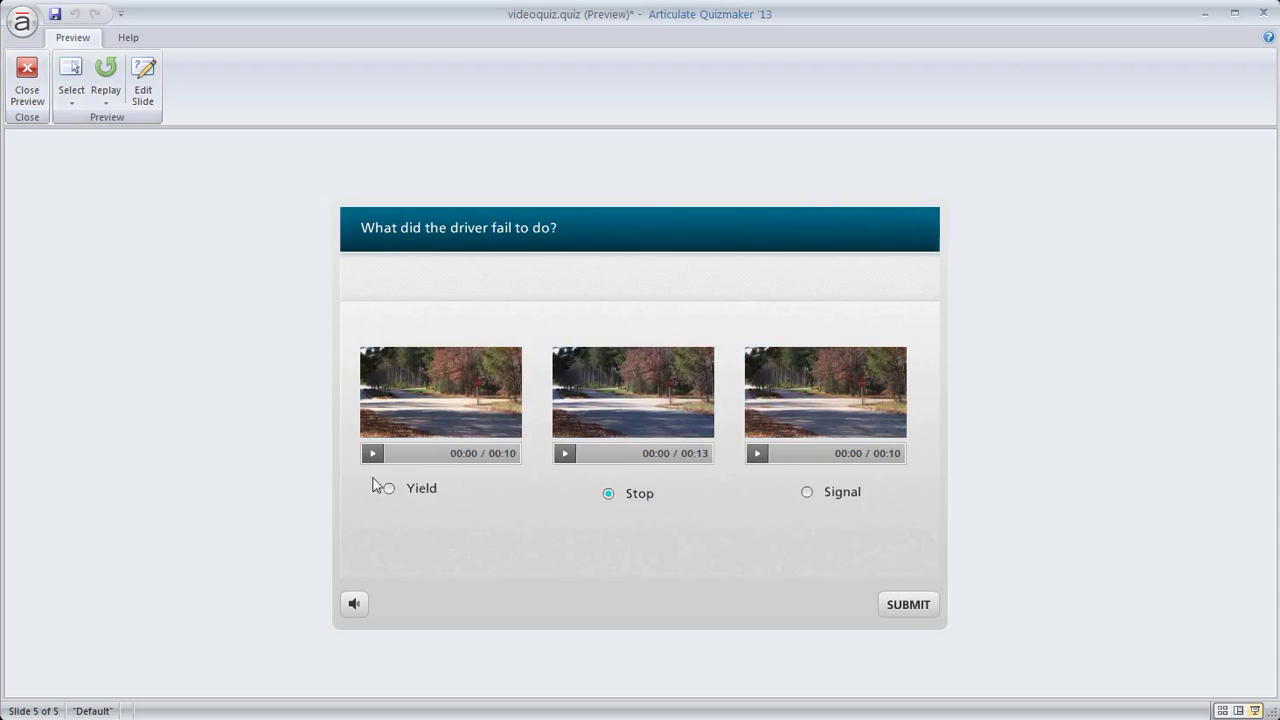
pyautogui.click(27, 88)
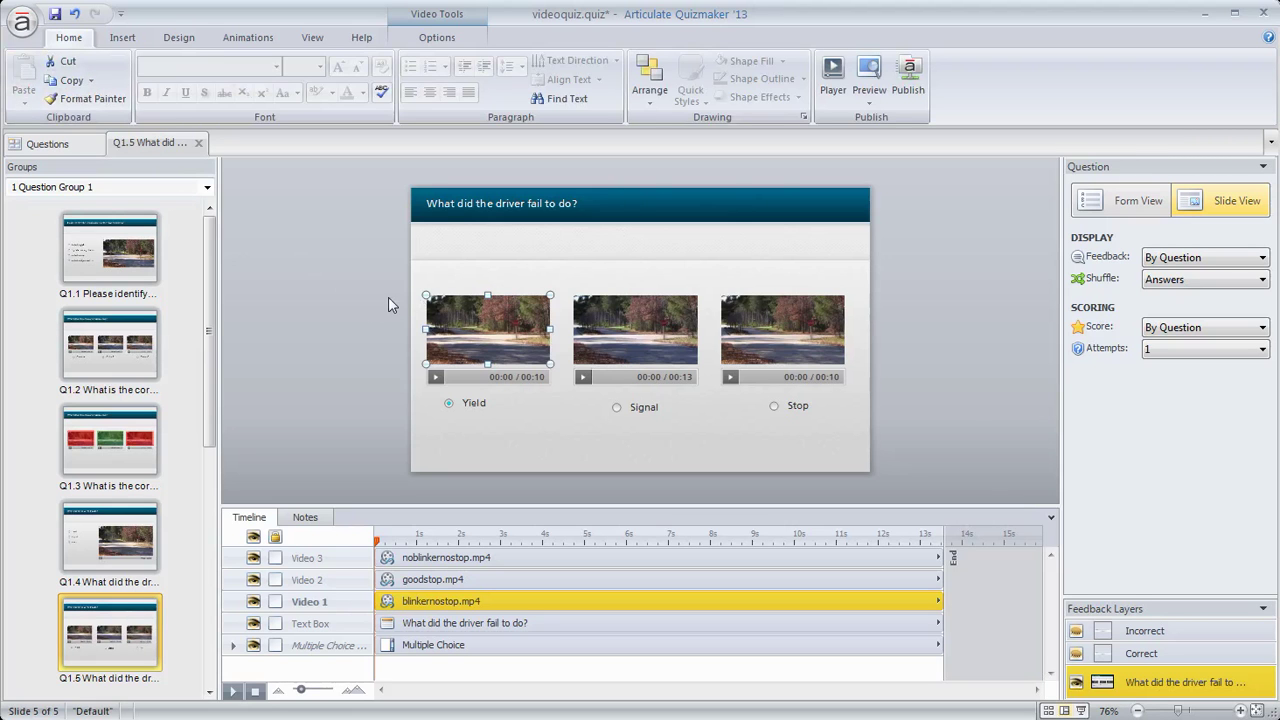
# Step: Select the second and third videos, clear the selection, then drag in the slide list
pyautogui.click(590, 312)
pyautogui.click(736, 312)
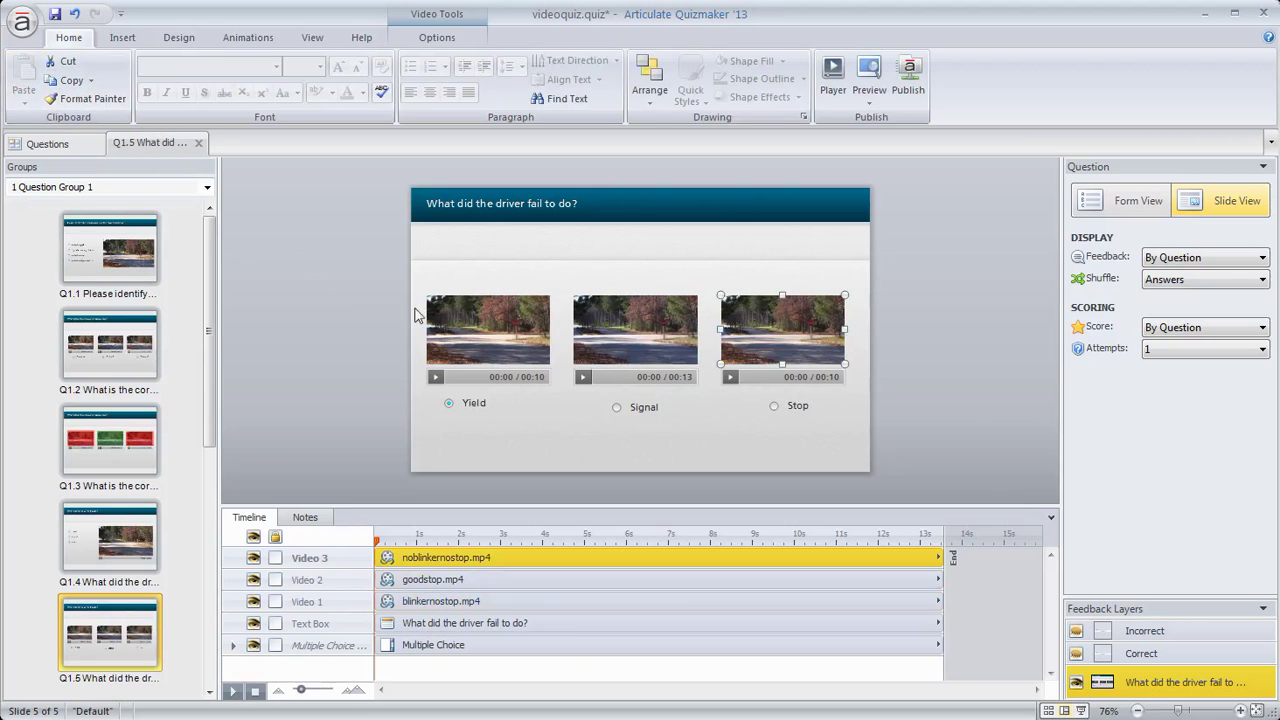
pyautogui.click(325, 319)
pyautogui.moveTo(210, 380); pyautogui.dragTo(211, 446)
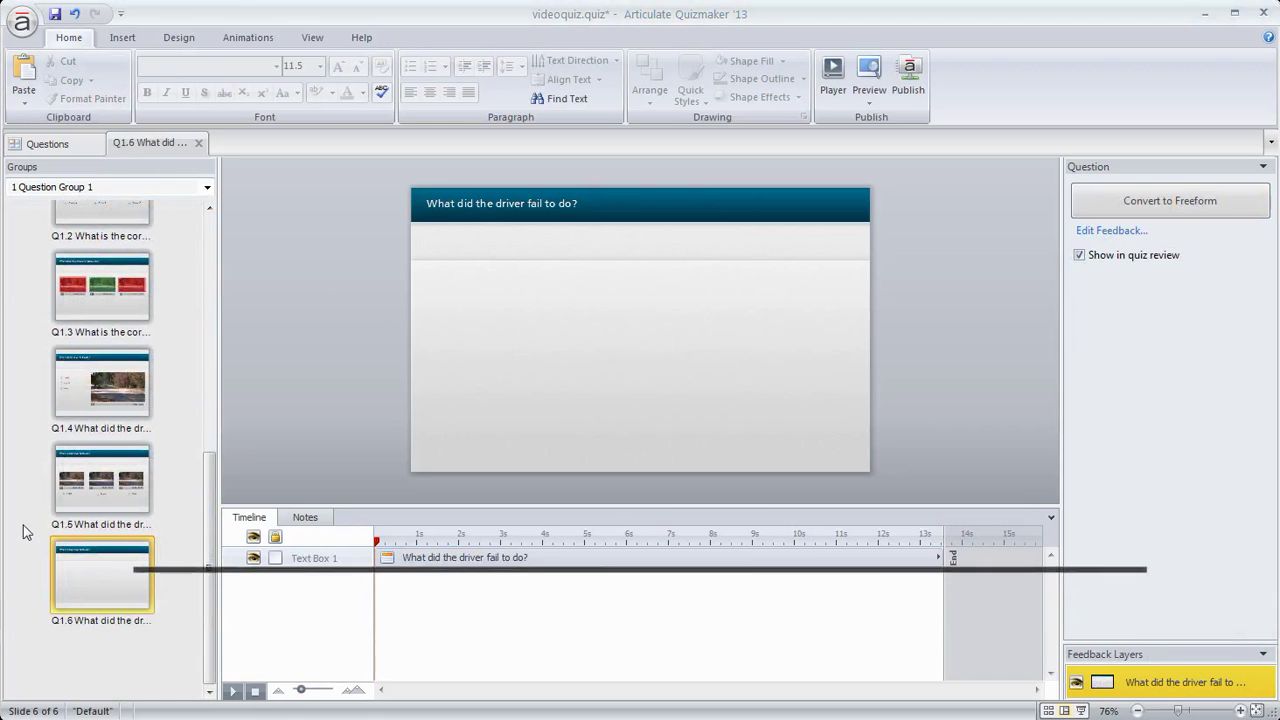
# Step: Convert slide Q1.6 into a freeform Hotspot question
pyautogui.click(481, 192)
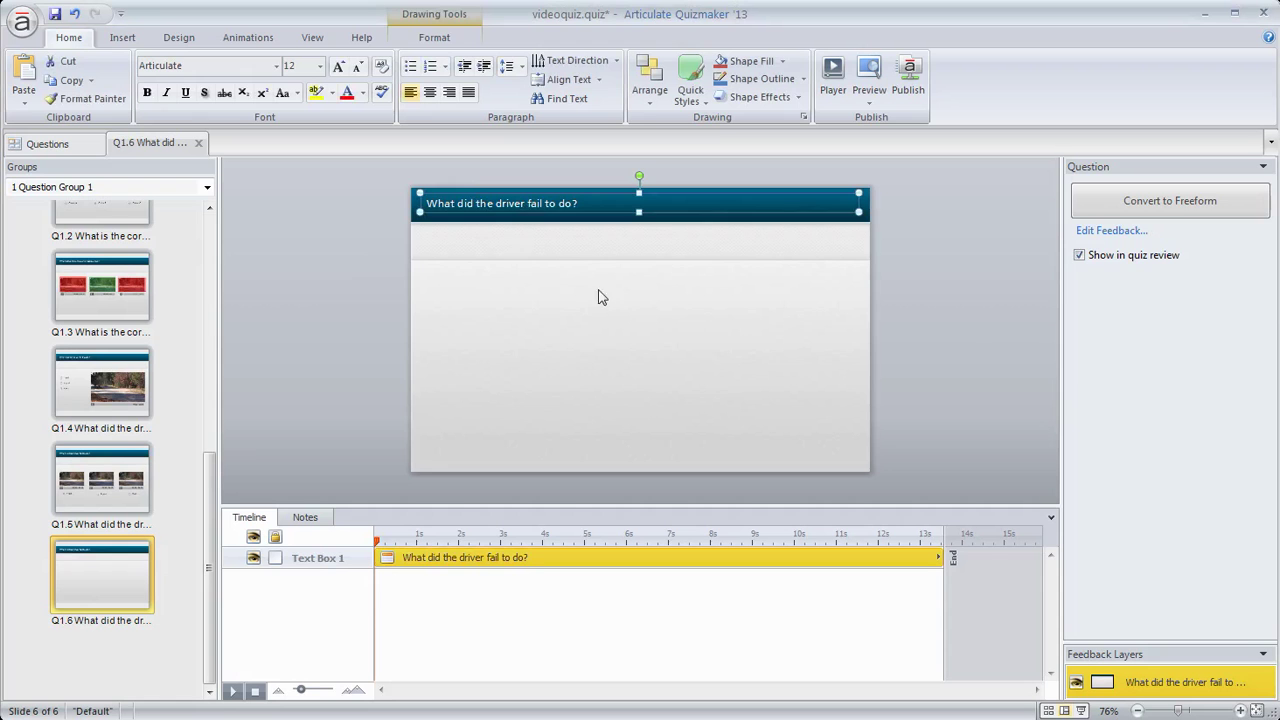
pyautogui.click(1167, 202)
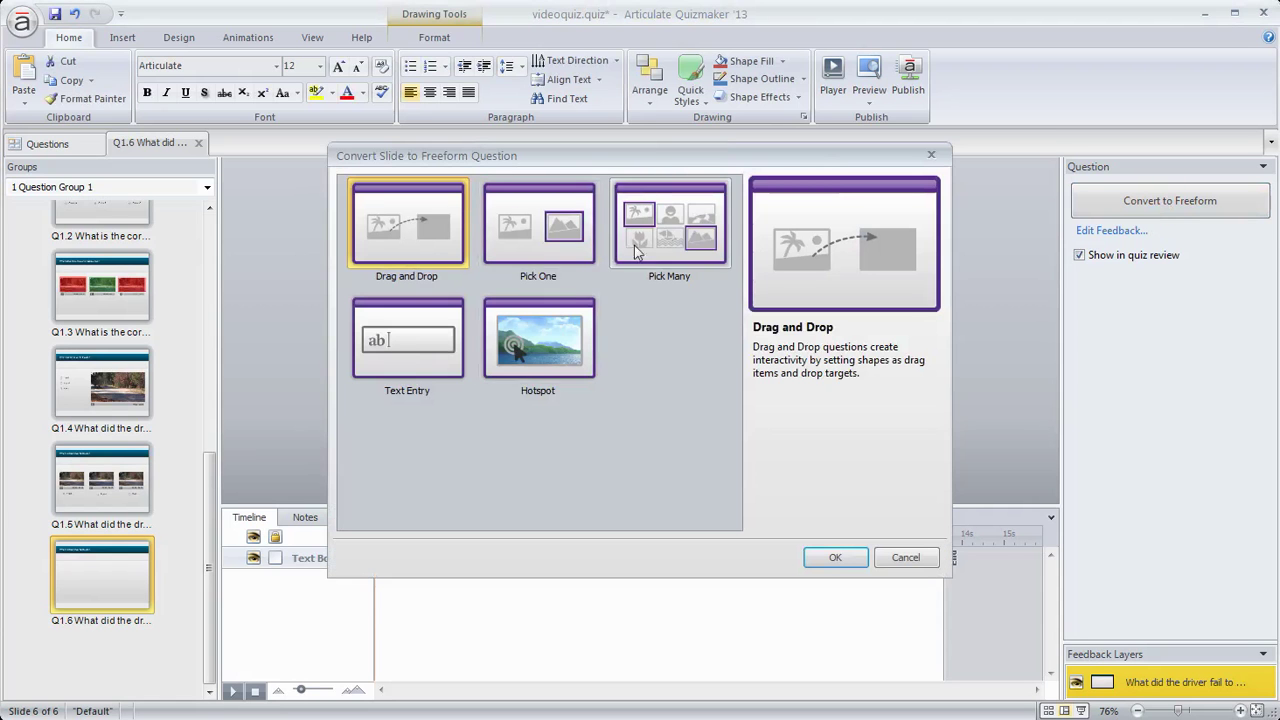
pyautogui.click(539, 339)
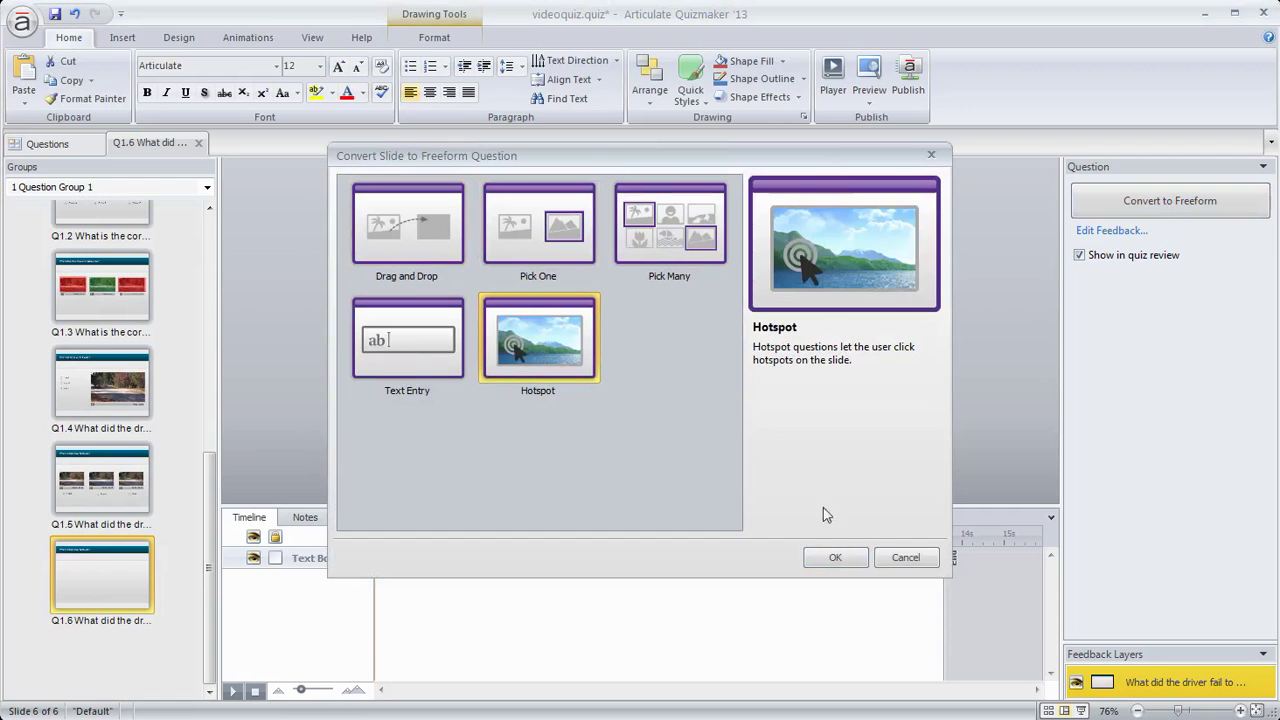
pyautogui.click(840, 560)
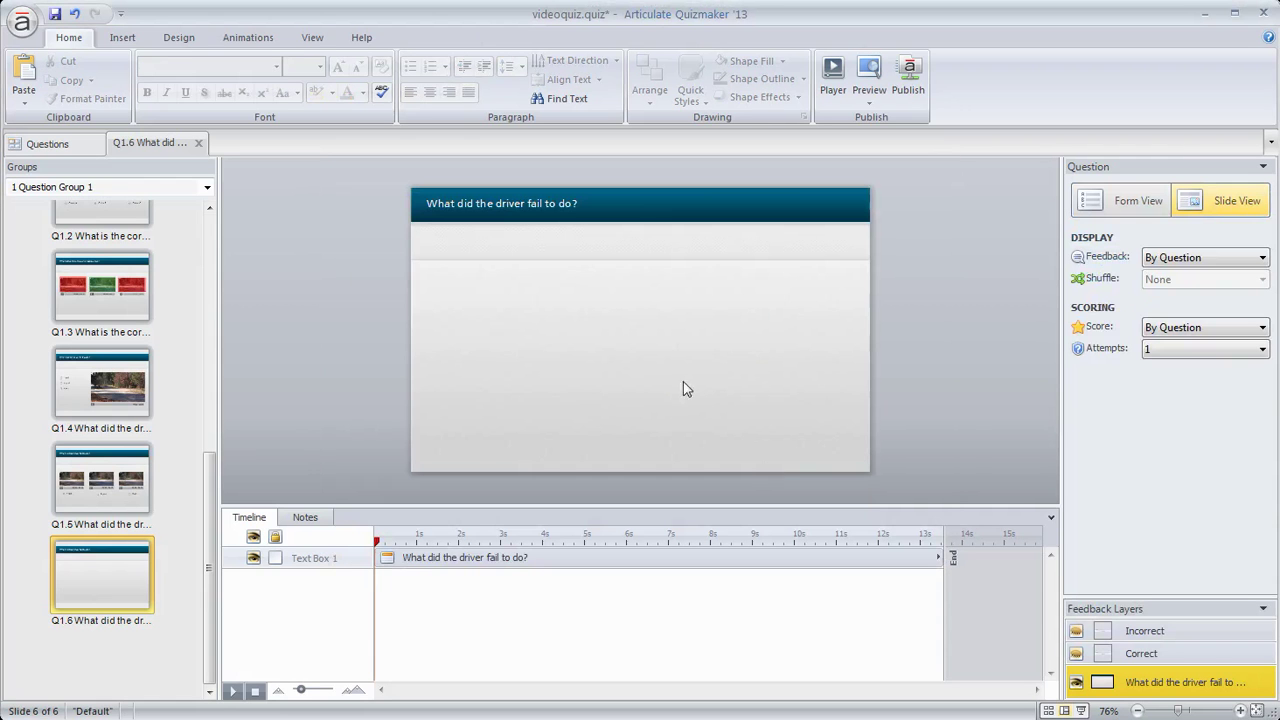
# Step: Copy the first video, blinkernostop, from slide Q1.5 and paste it onto Q1.6
pyautogui.click(135, 475)
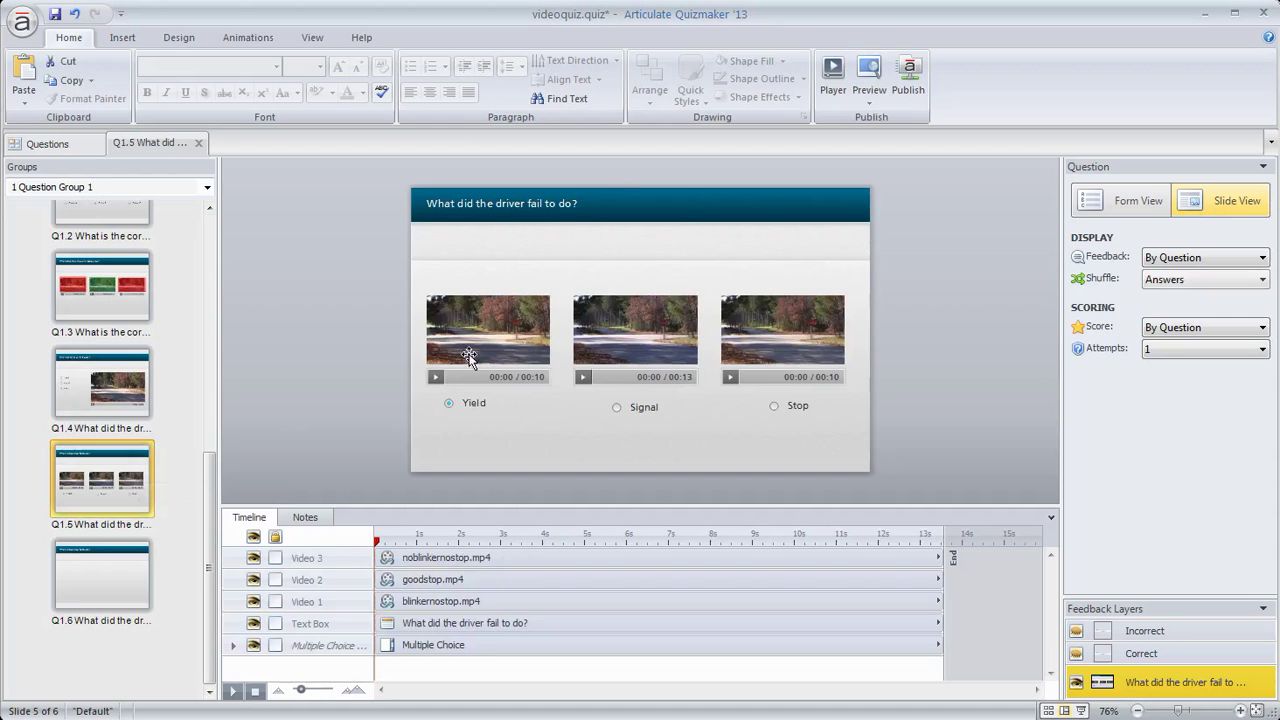
pyautogui.click(473, 303)
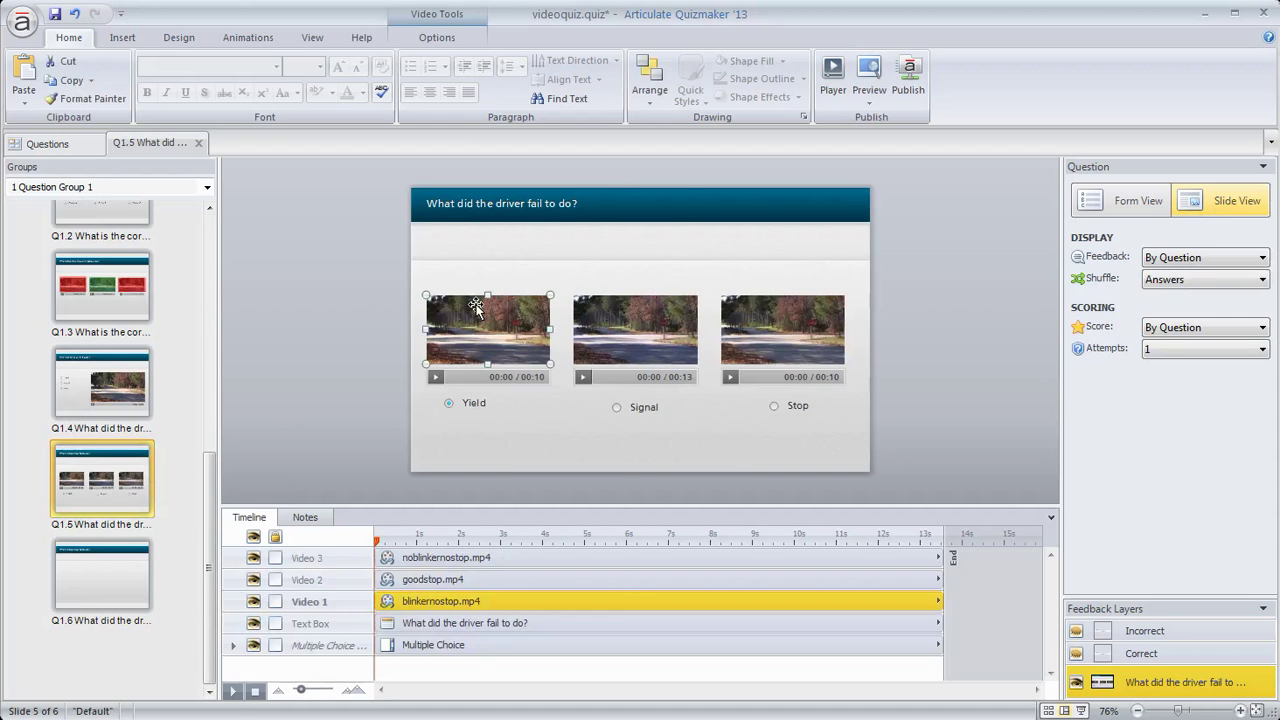
pyautogui.rightClick(477, 305)
pyautogui.click(519, 337)
pyautogui.click(100, 582)
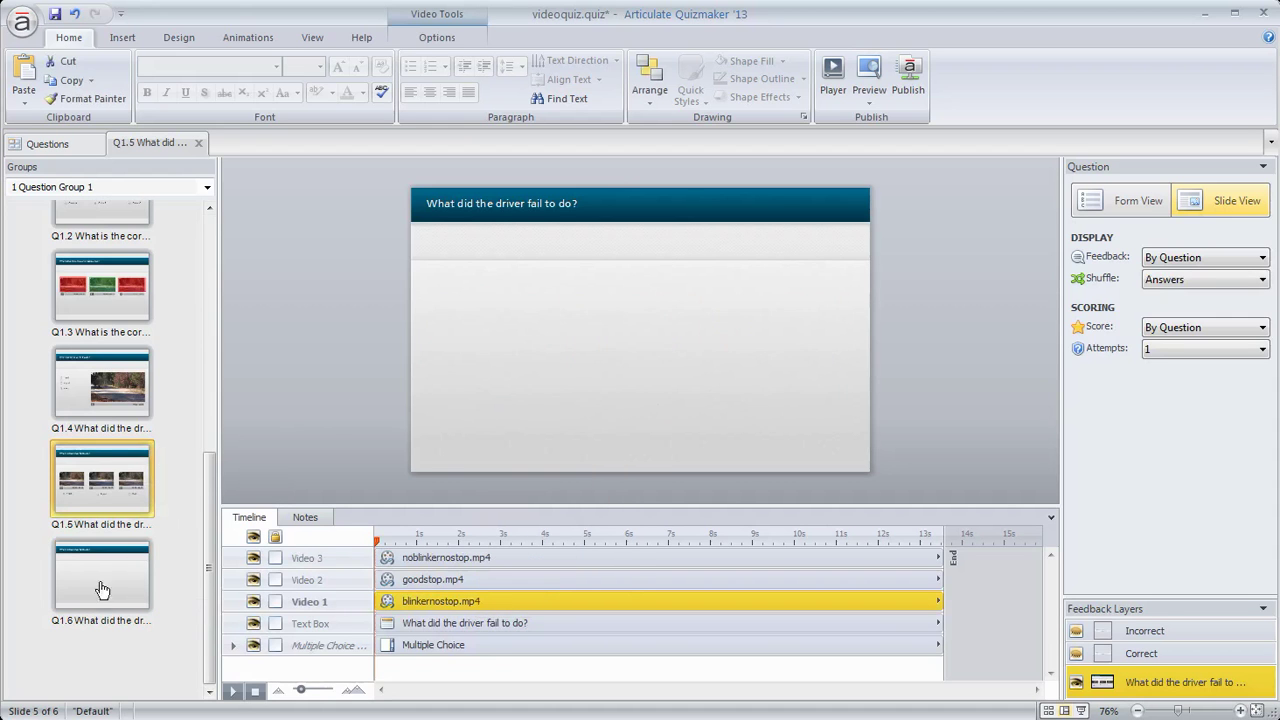
pyautogui.hotkey('ctrl', 'v')
# Step: Copy the goodstop.mp4 and noblinkernostop.mp4 videos from Q1.5 onto Q1.6
pyautogui.click(118, 447)
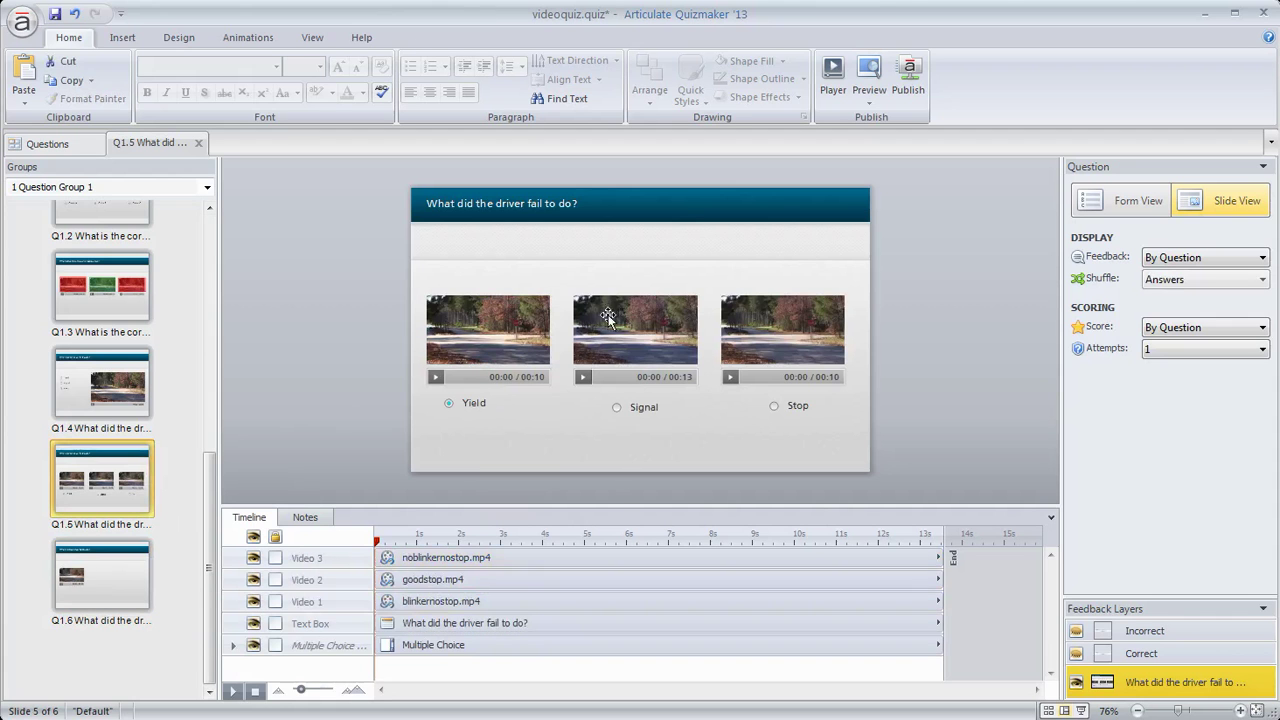
pyautogui.click(578, 346)
pyautogui.click(98, 582)
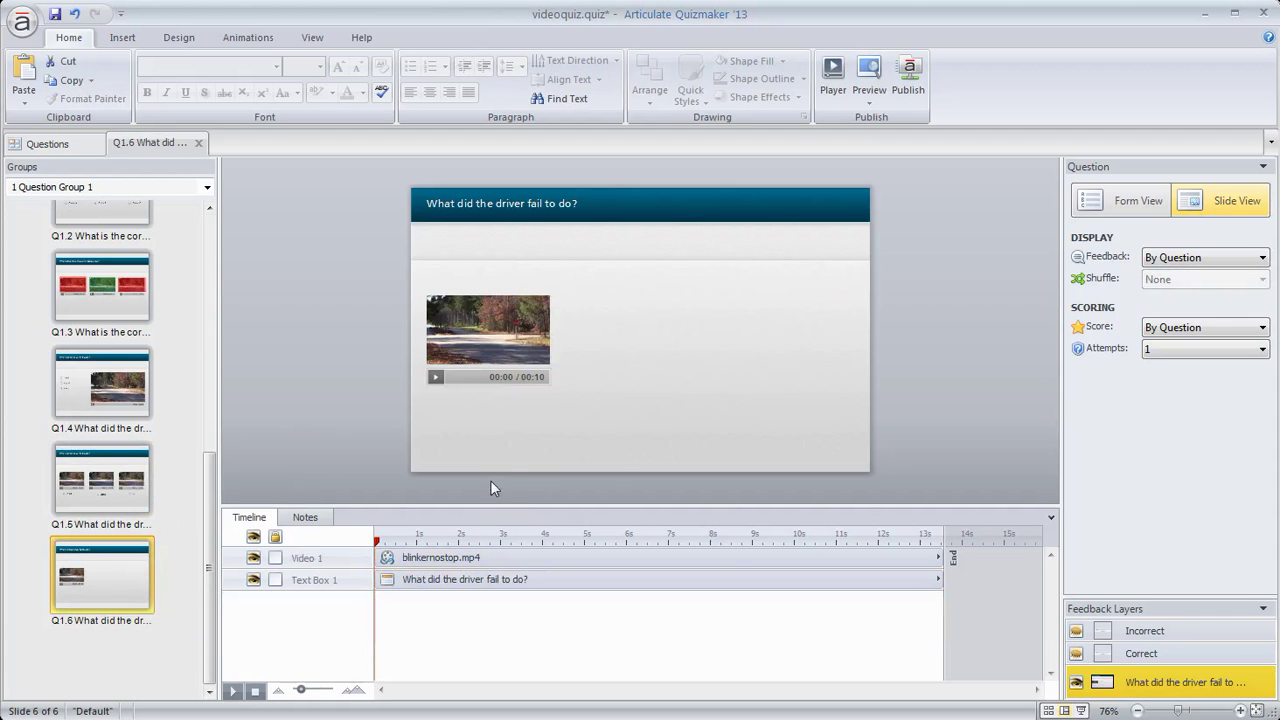
pyautogui.hotkey('ctrl', 'v')
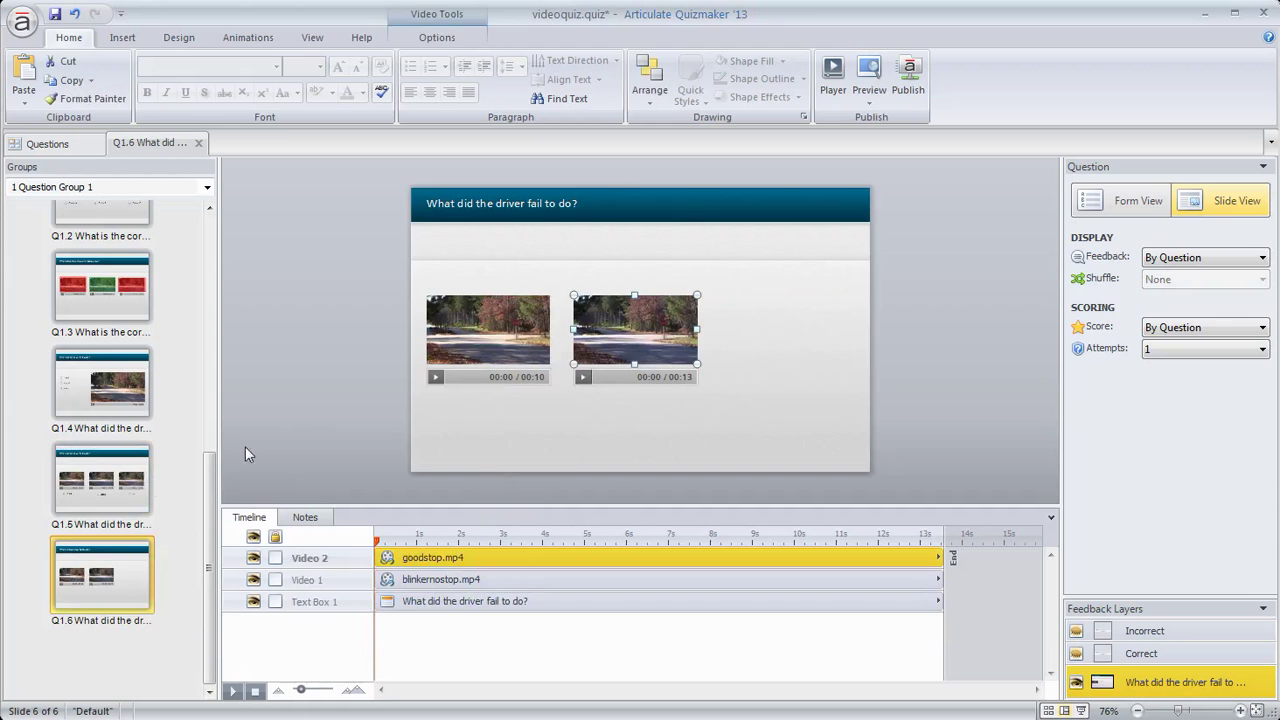
pyautogui.click(122, 498)
pyautogui.click(795, 319)
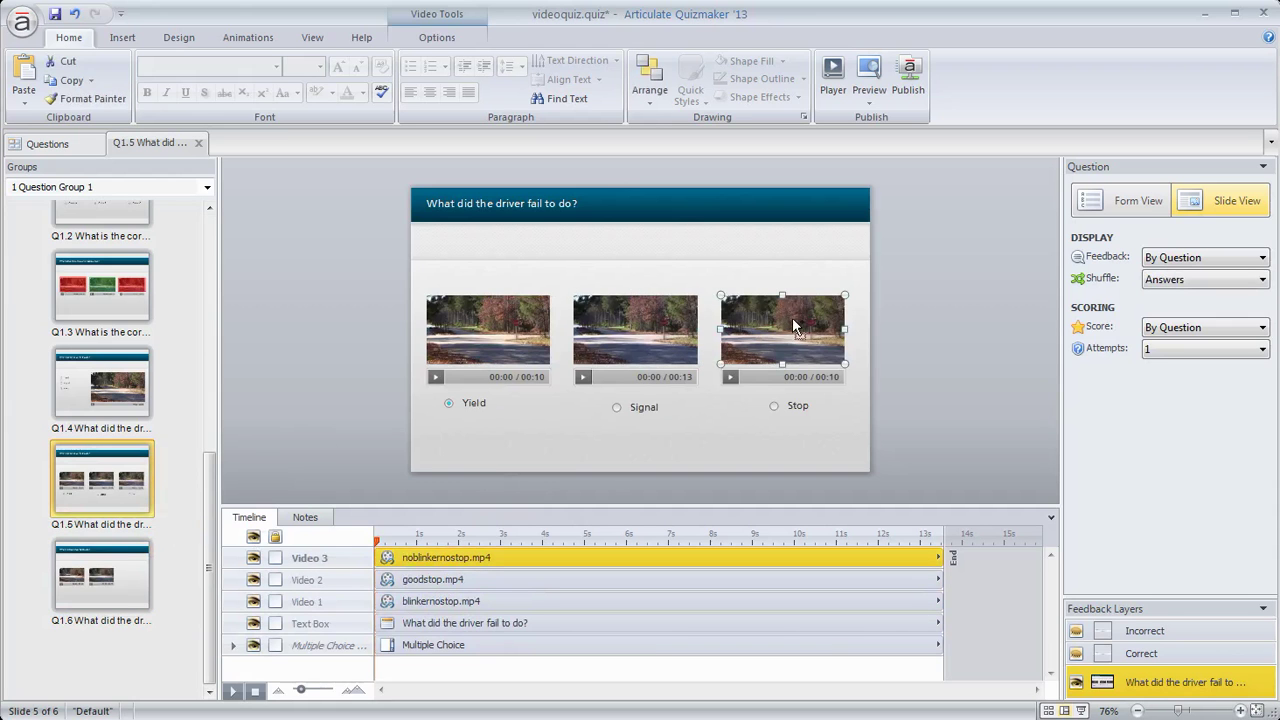
pyautogui.click(115, 592)
pyautogui.hotkey('ctrl', 'v')
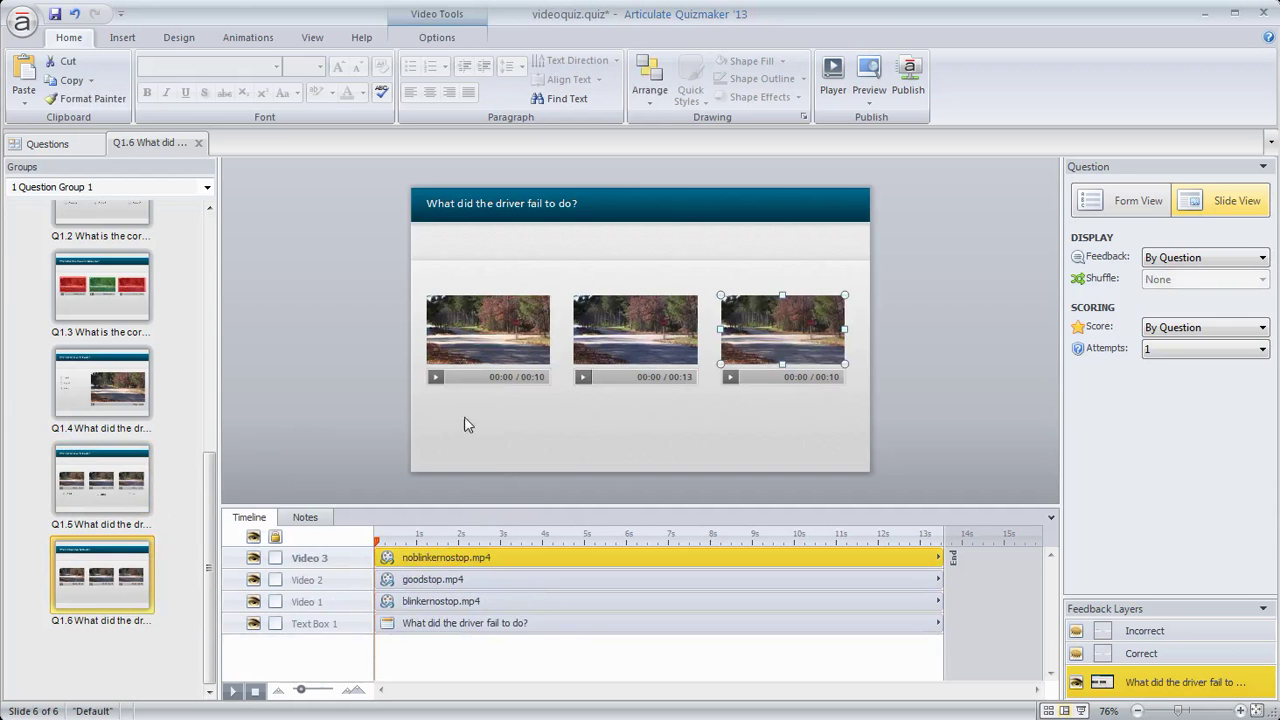
pyautogui.click(312, 387)
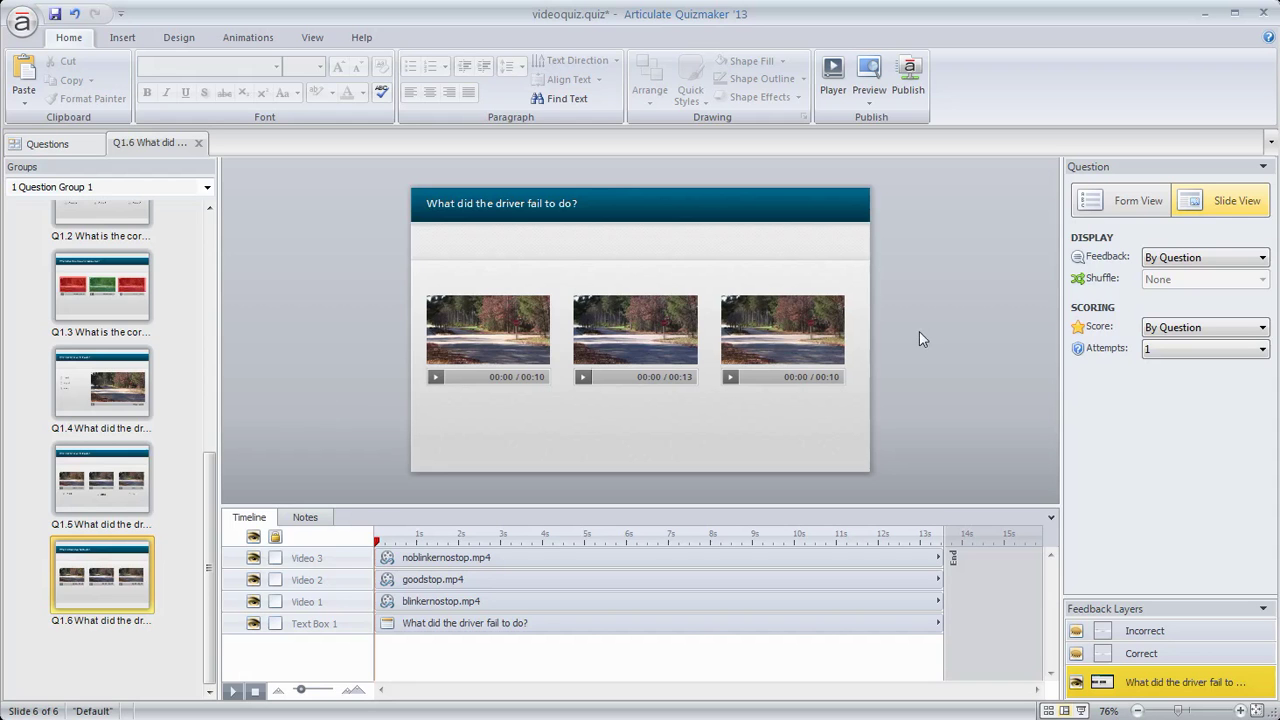
# Step: Draw a rectangular hotspot over the first video on Q1.6
pyautogui.click(1129, 209)
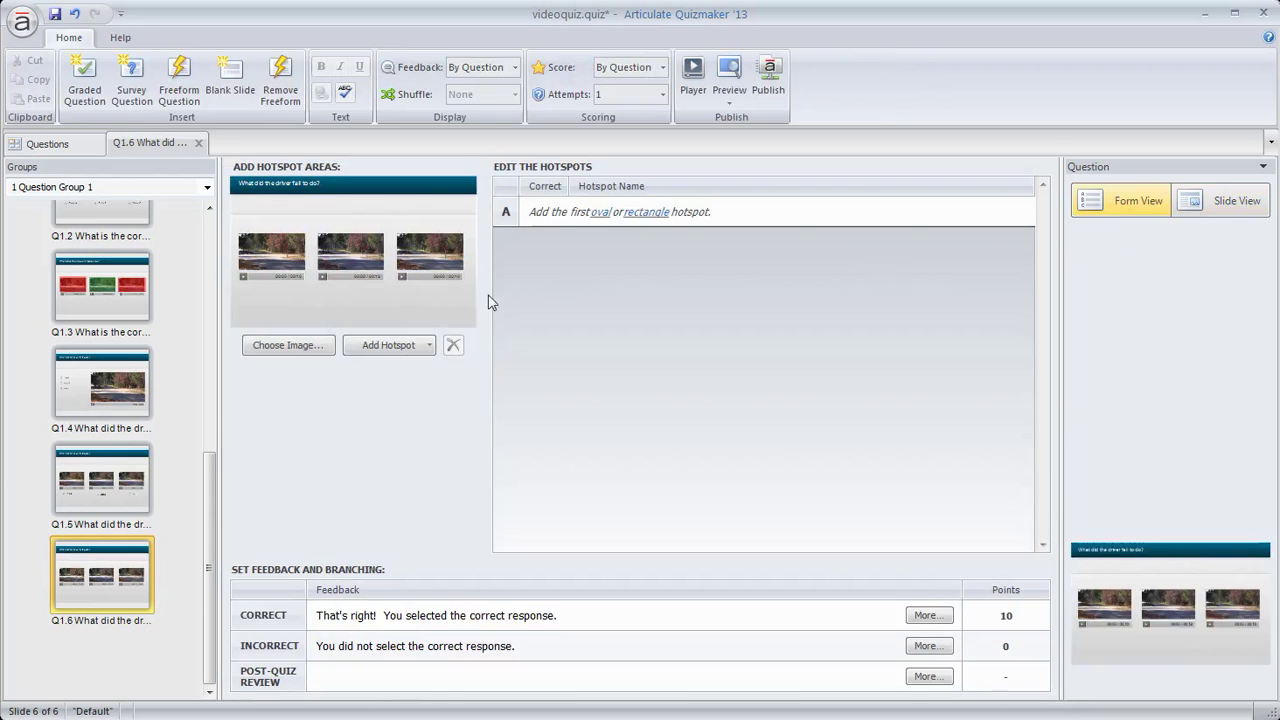
pyautogui.click(428, 346)
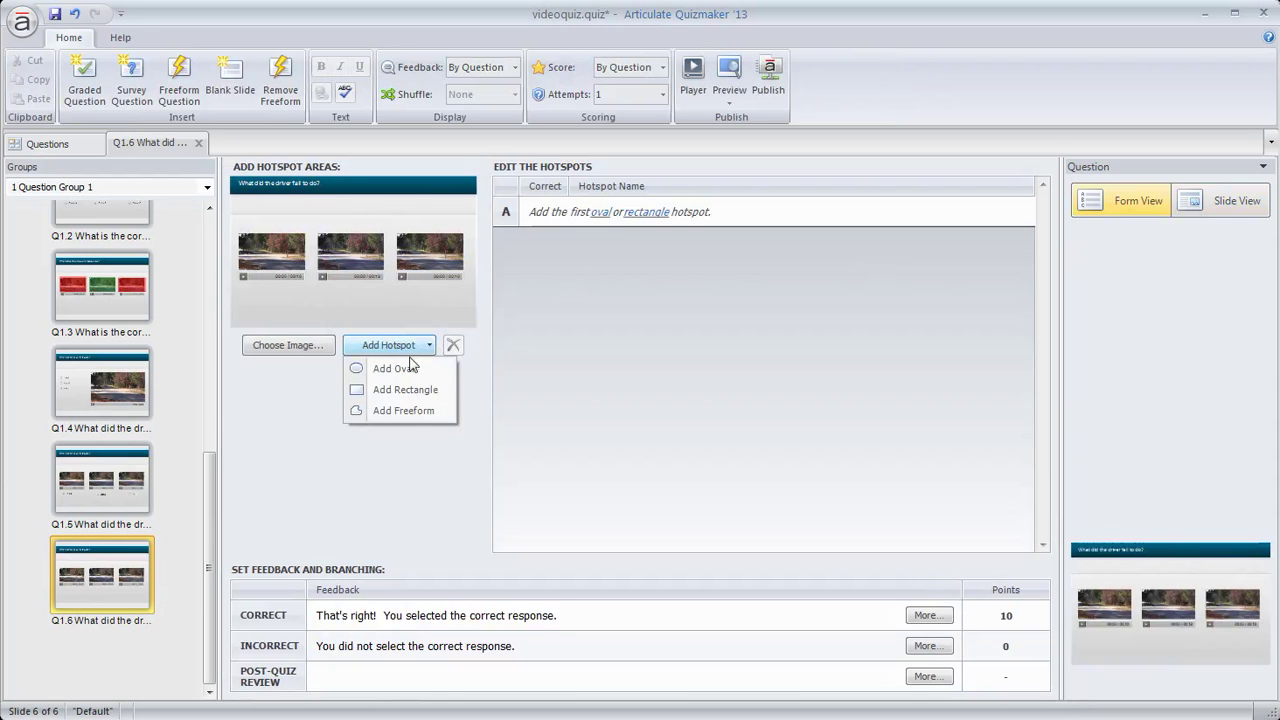
pyautogui.click(405, 390)
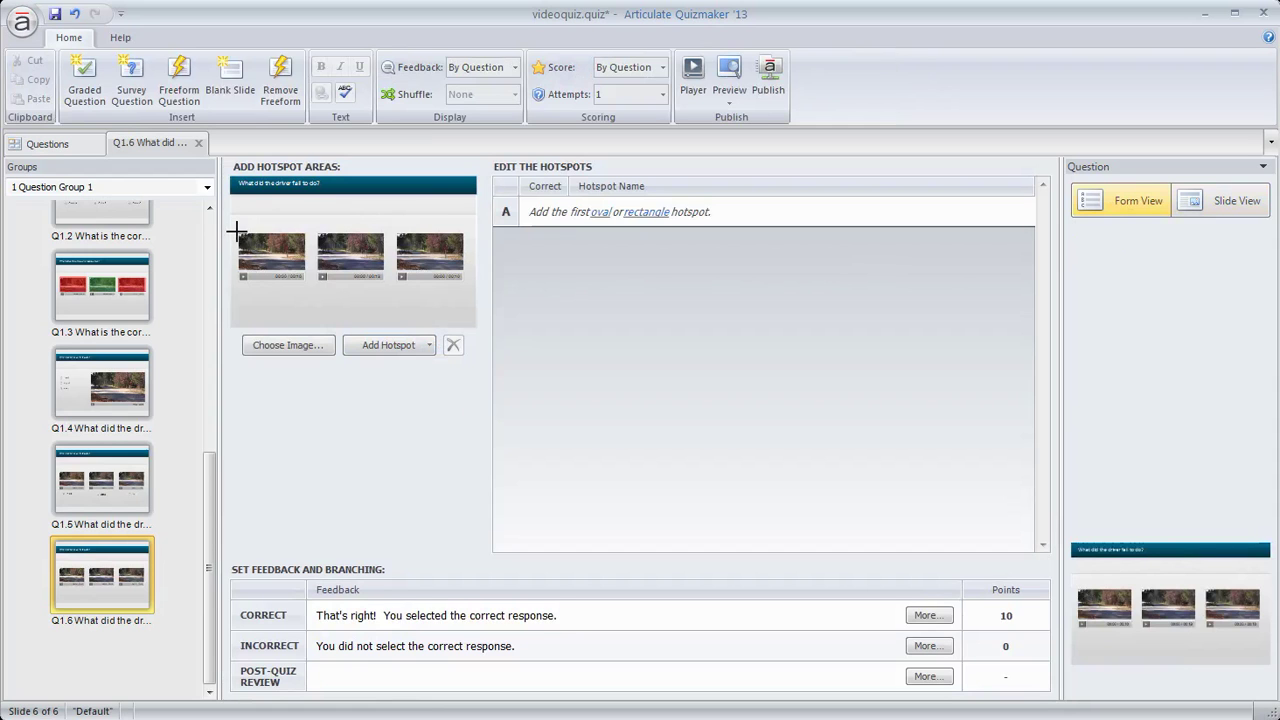
pyautogui.moveTo(236, 232); pyautogui.dragTo(306, 276)
pyautogui.click(1225, 200)
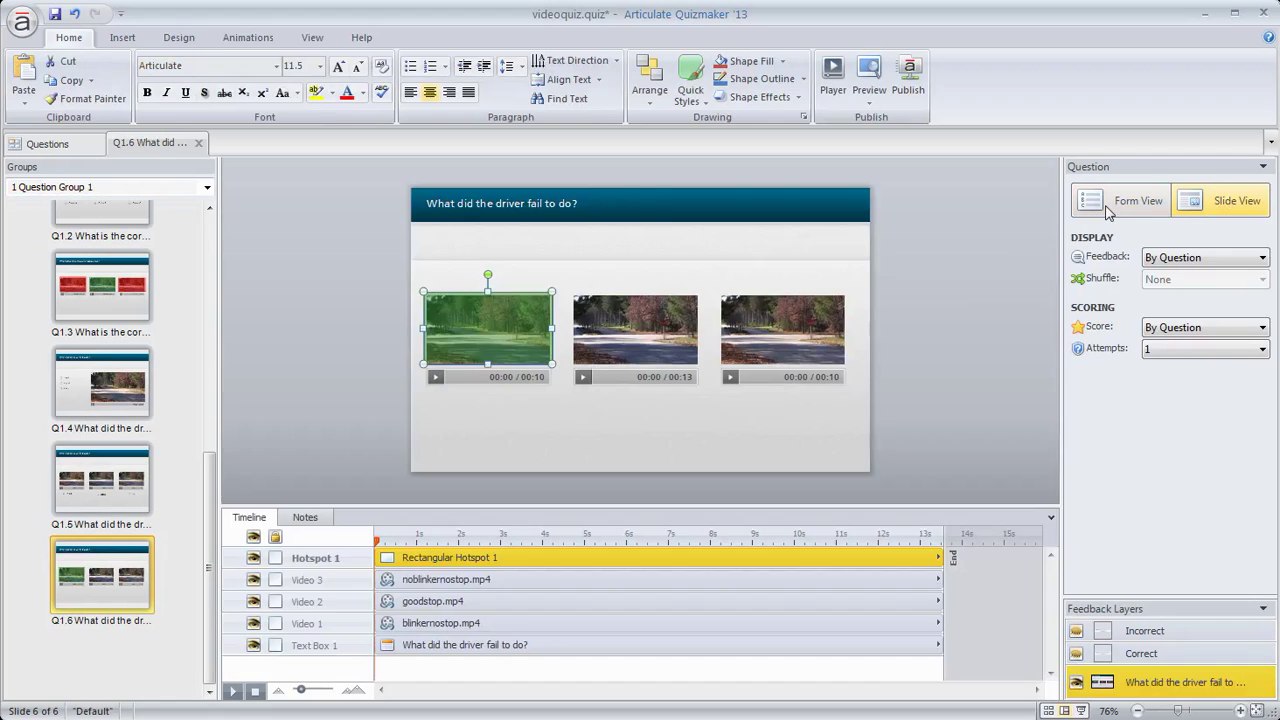
# Step: Add rectangular hotspots over the middle and third videos, marking Rectangular Hotspot 2 correct
pyautogui.click(1108, 206)
pyautogui.click(408, 352)
pyautogui.click(390, 370)
pyautogui.moveTo(316, 230); pyautogui.dragTo(466, 271)
pyautogui.click(389, 345)
pyautogui.click(400, 388)
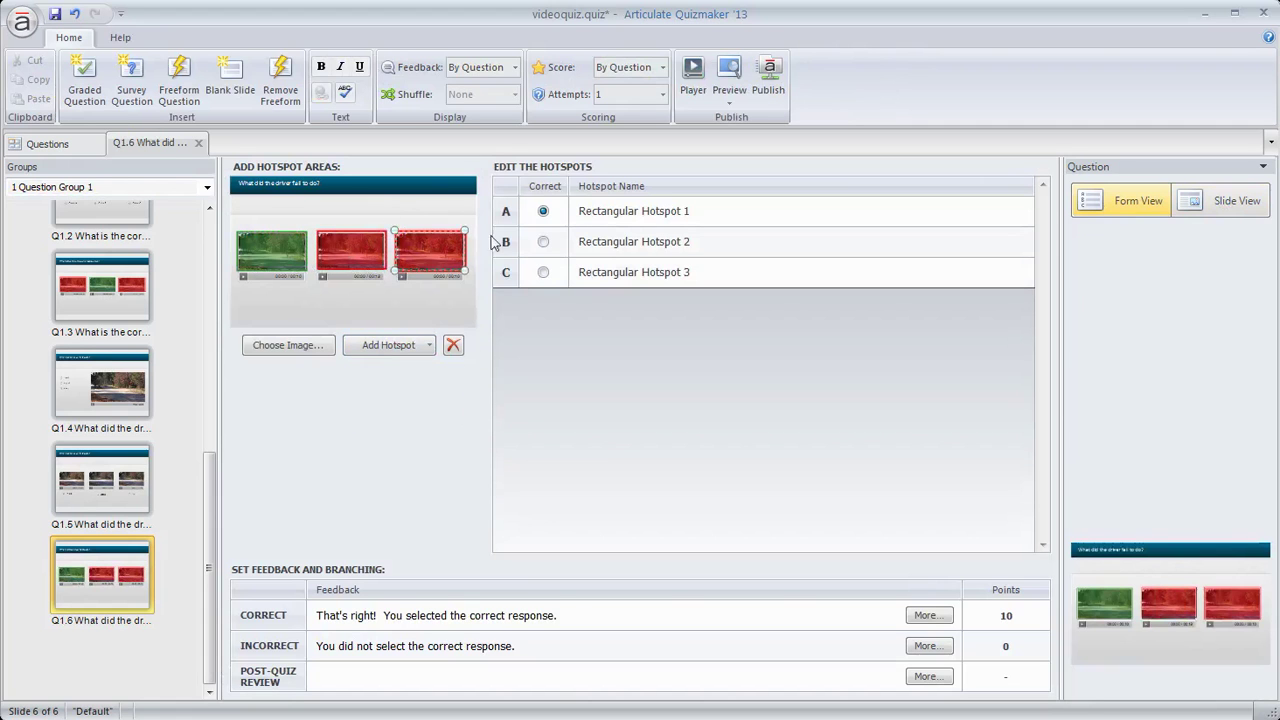
pyautogui.click(543, 241)
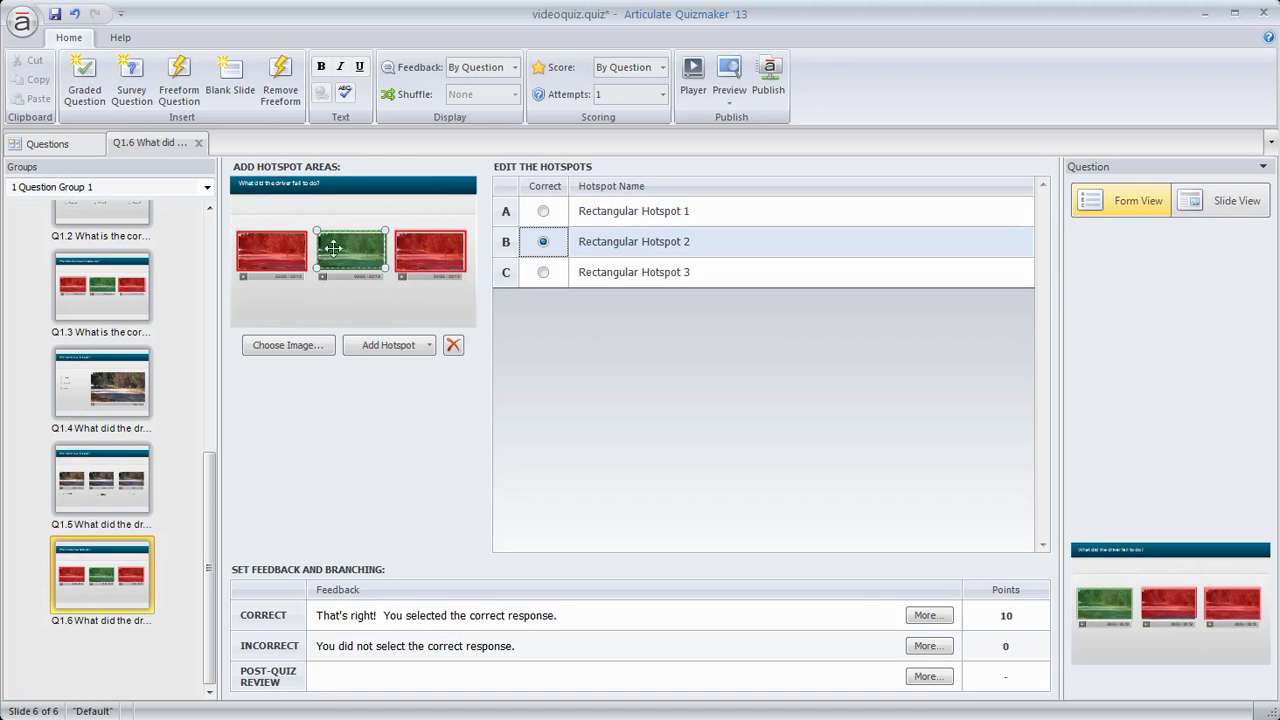
# Step: Preview Q1.6, play the first two videos, submit the middle video as correct, then close the preview
pyautogui.click(735, 108)
pyautogui.click(760, 123)
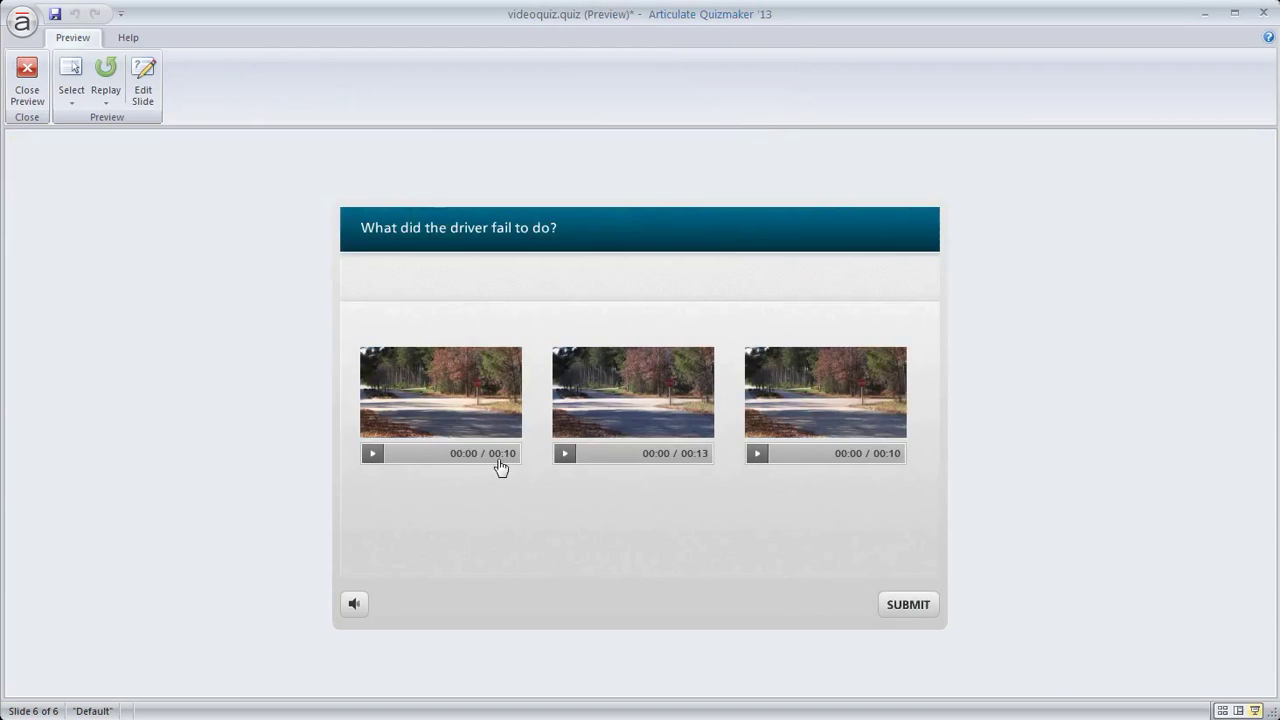
pyautogui.click(372, 454)
pyautogui.click(372, 455)
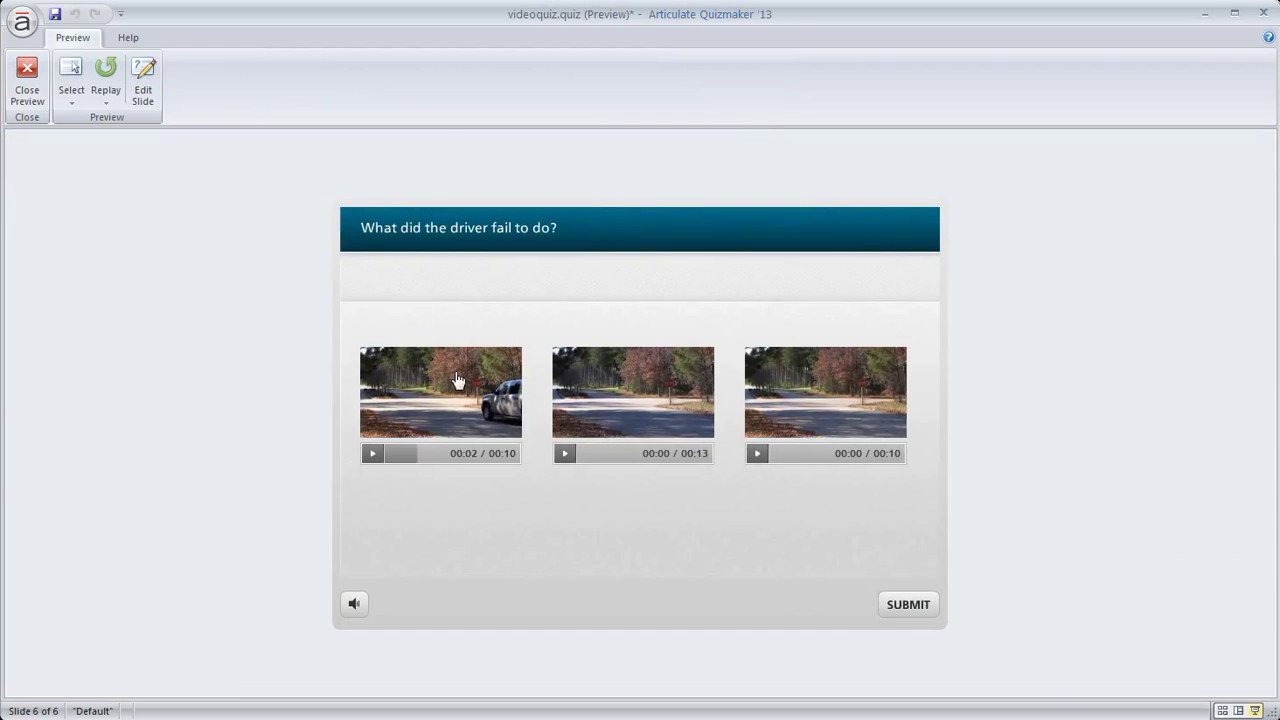
pyautogui.click(645, 392)
pyautogui.click(900, 612)
pyautogui.click(660, 442)
pyautogui.click(27, 80)
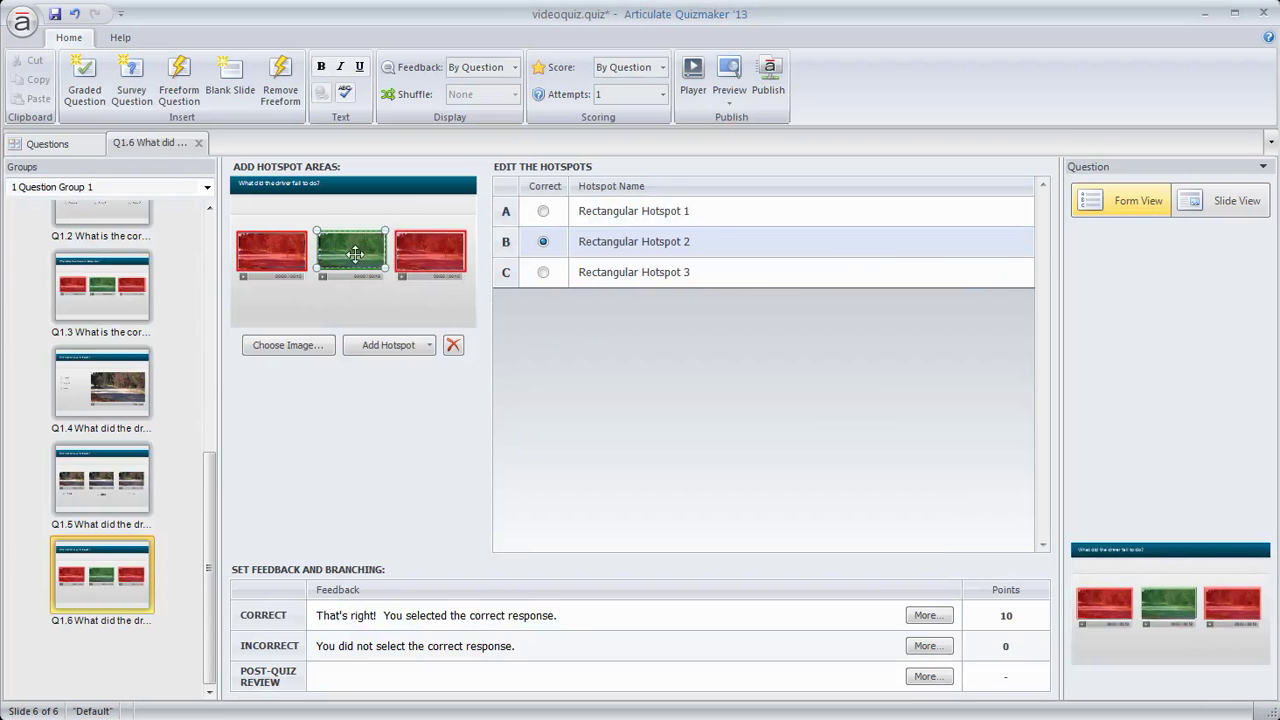
# Step: Extend the green middle hotspot down over its video's play controls
pyautogui.click(1222, 198)
pyautogui.click(623, 343)
pyautogui.moveTo(637, 360); pyautogui.dragTo(636, 393)
# Step: Preview Q1.6 again, try playing the middle video, and close the preview
pyautogui.click(869, 92)
pyautogui.click(887, 115)
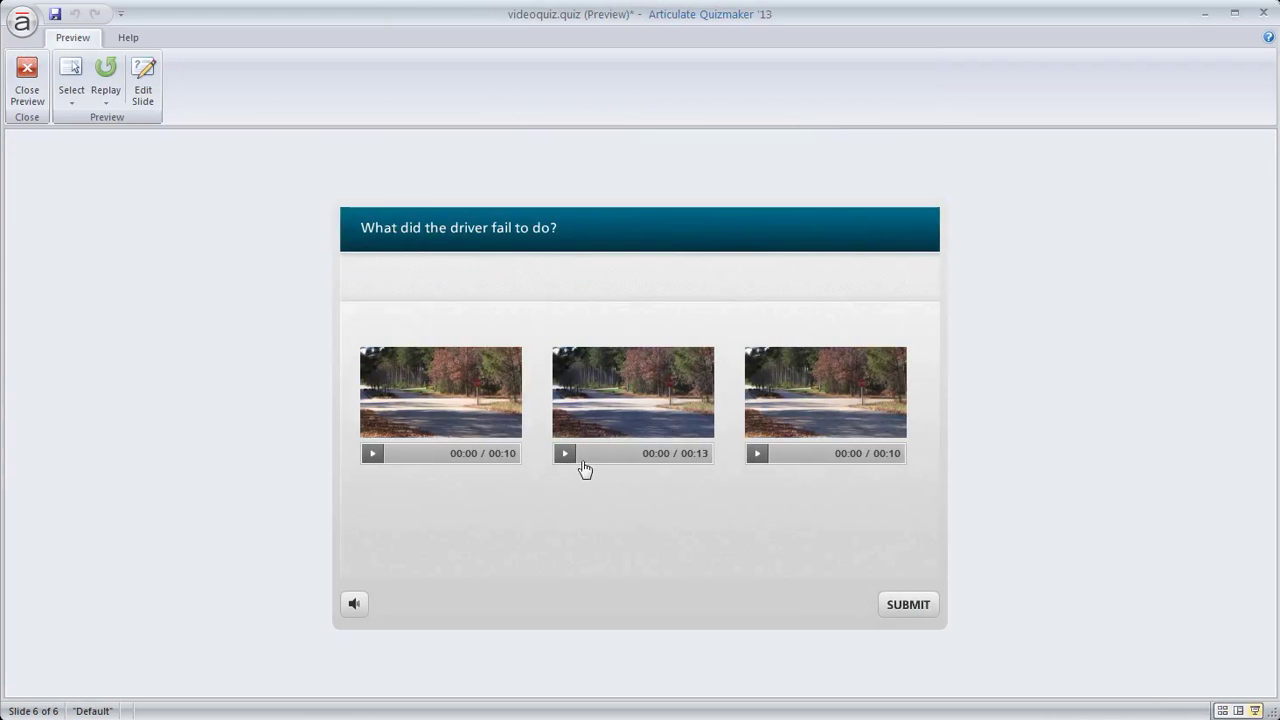
pyautogui.click(563, 455)
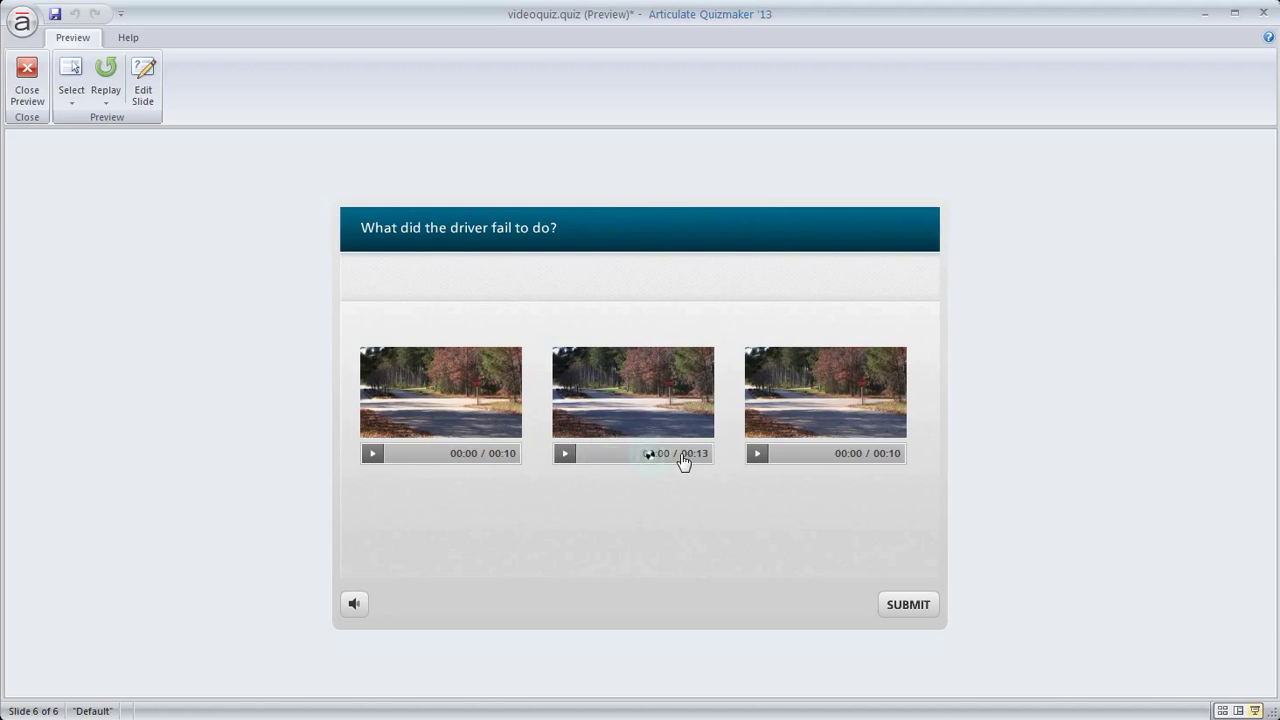
pyautogui.click(27, 80)
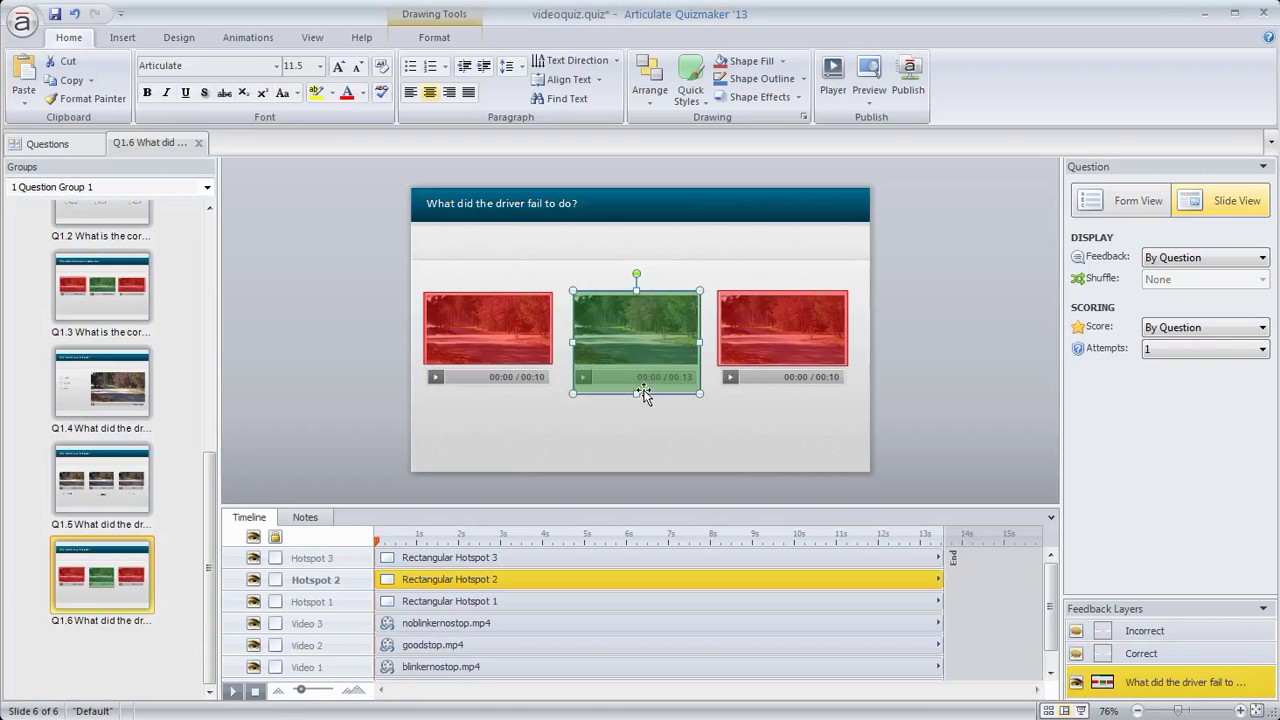
# Step: Shrink Hotspot 2 back above its play controls and compare it with Hotspots 1 and 3
pyautogui.moveTo(641, 393); pyautogui.dragTo(641, 364)
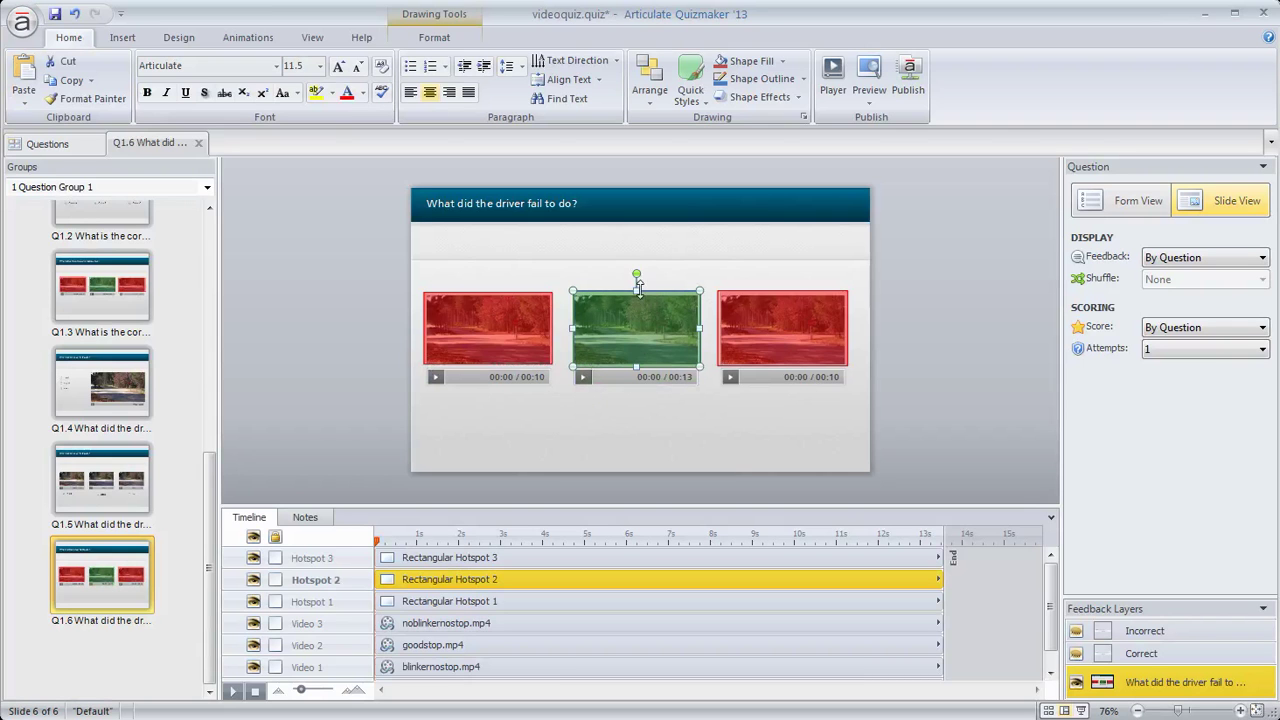
pyautogui.click(491, 297)
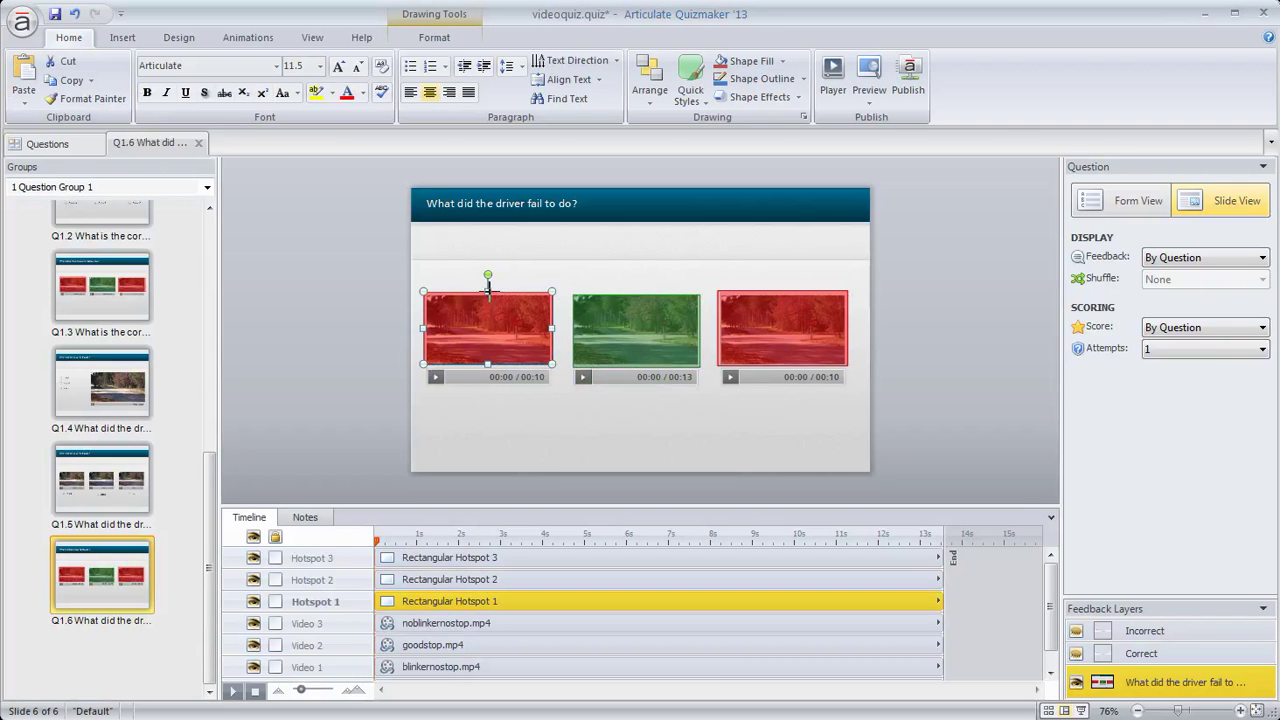
pyautogui.click(776, 302)
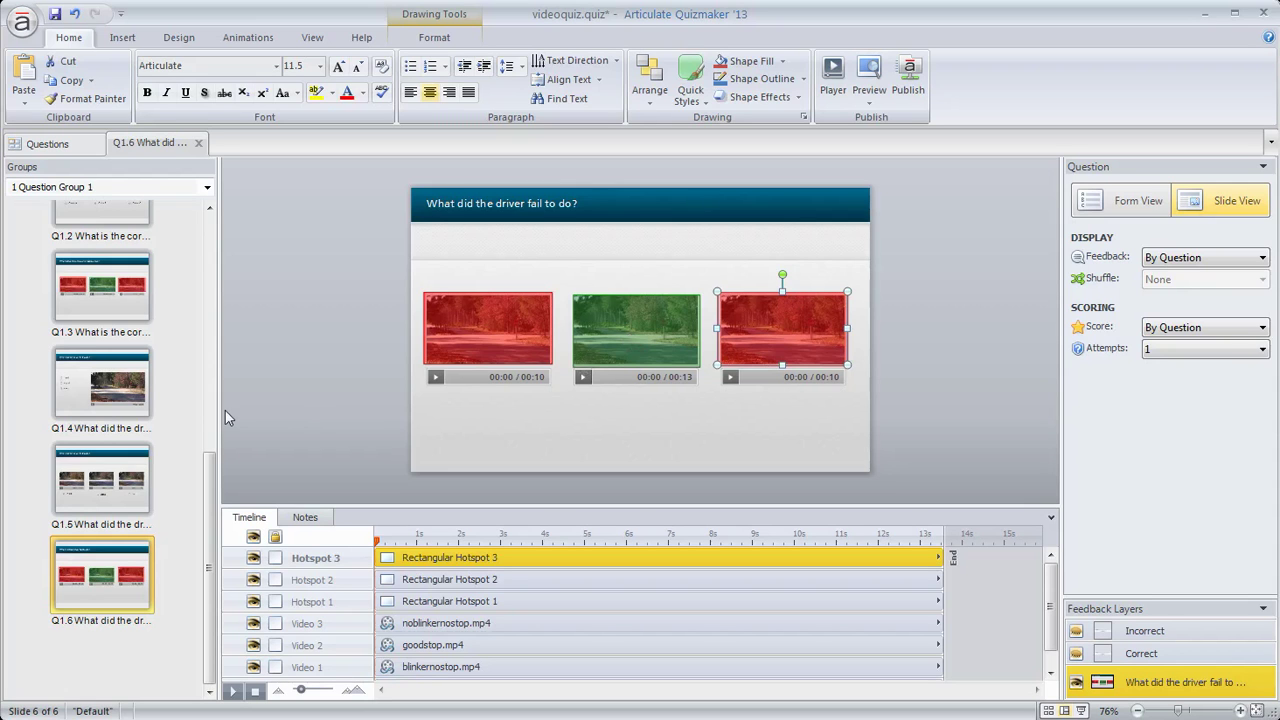
pyautogui.scroll(3, 128, 400)
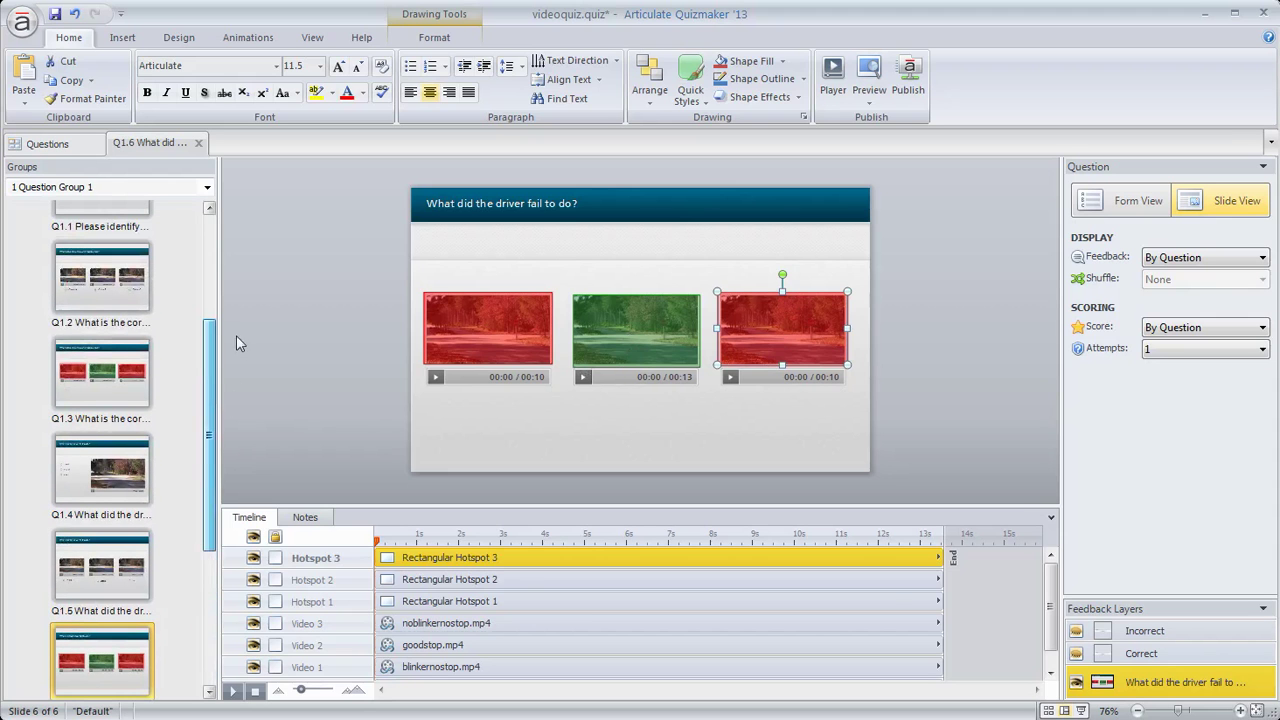
pyautogui.click(60, 475)
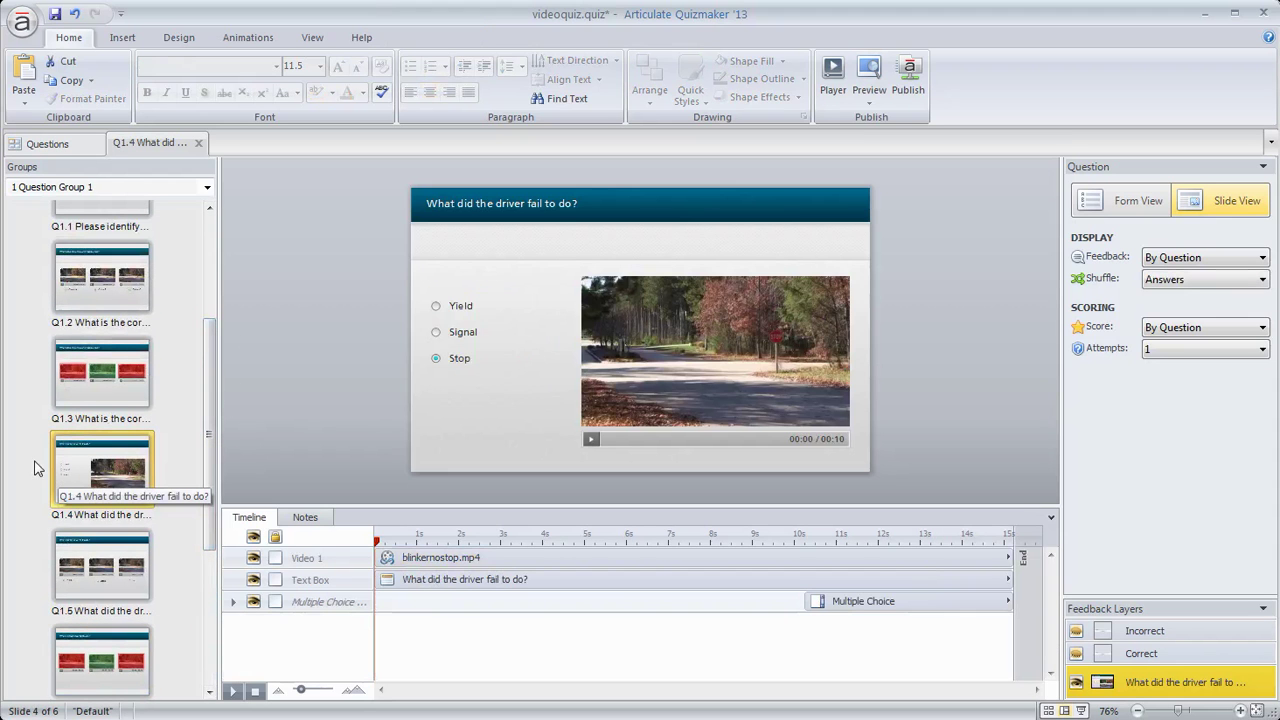
pyautogui.click(505, 306)
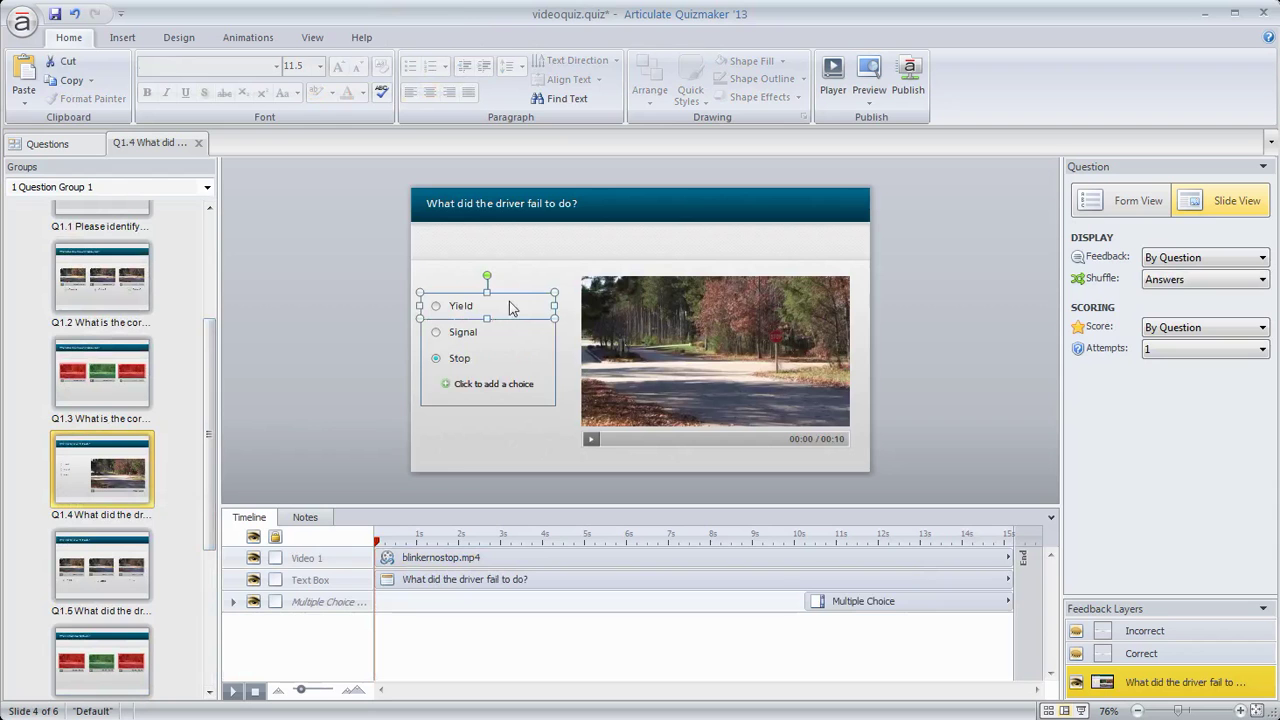
pyautogui.click(555, 365)
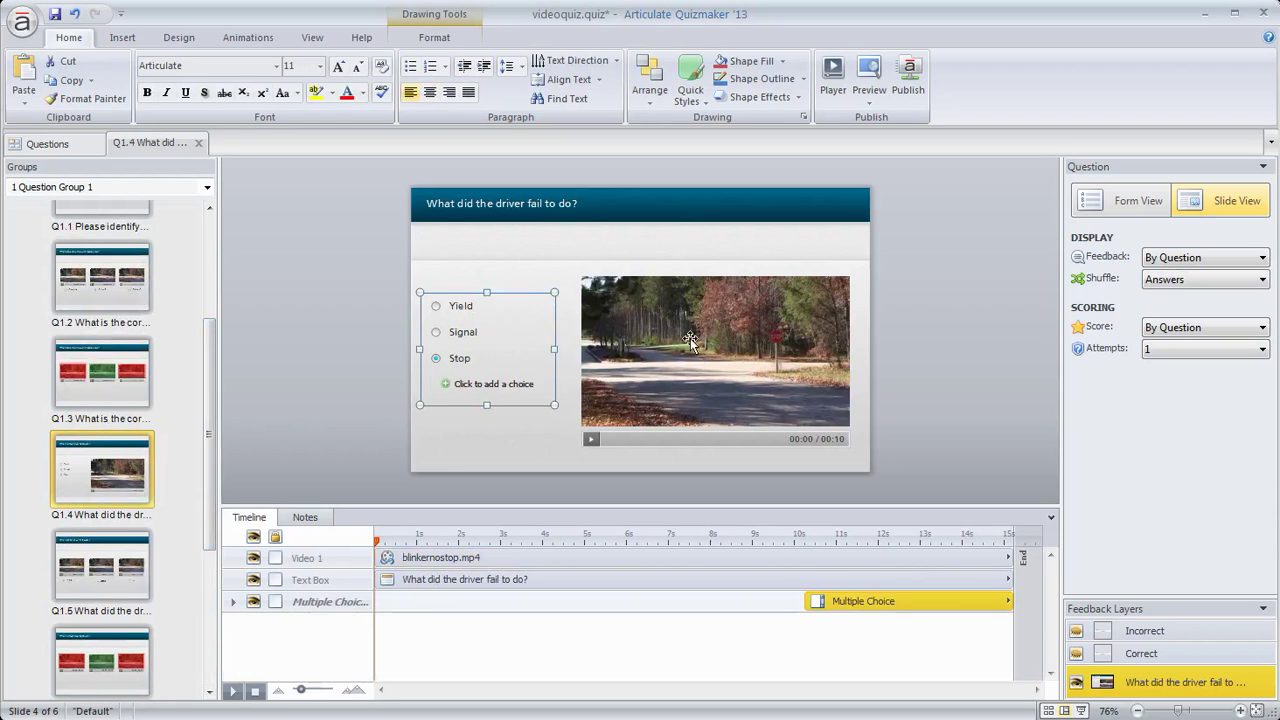
pyautogui.scroll(-2, 150, 490)
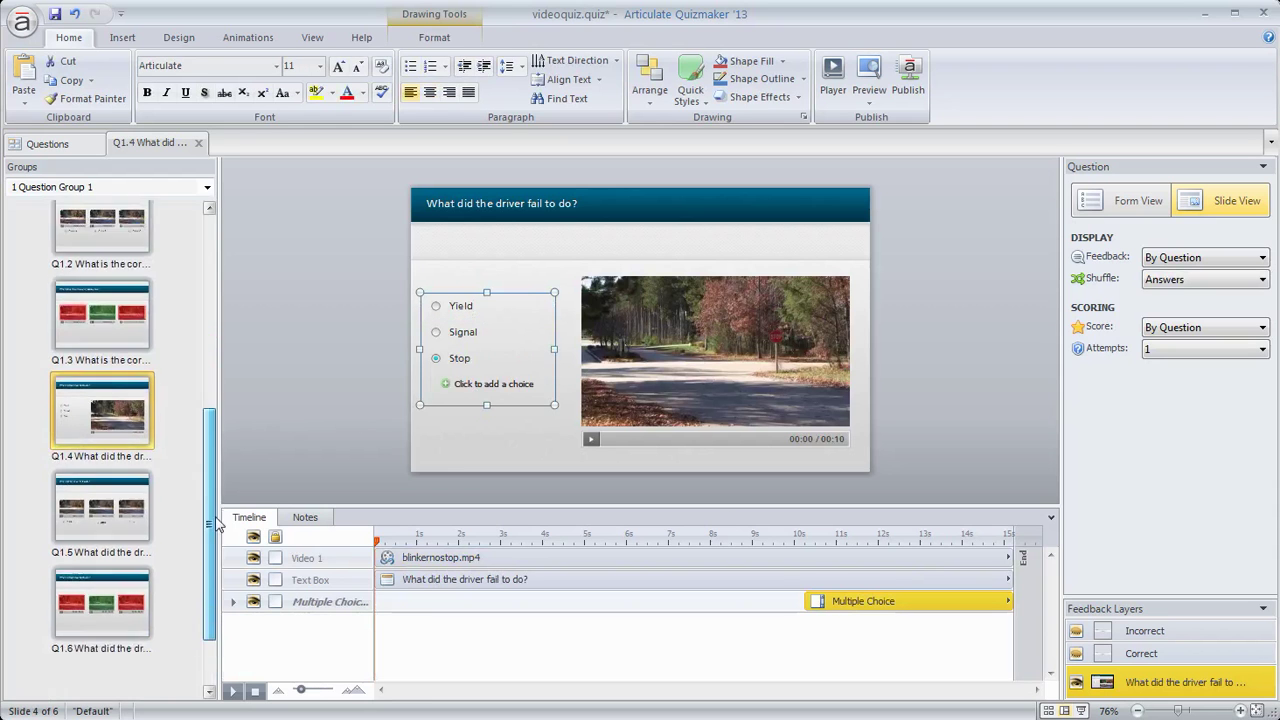
pyautogui.click(148, 490)
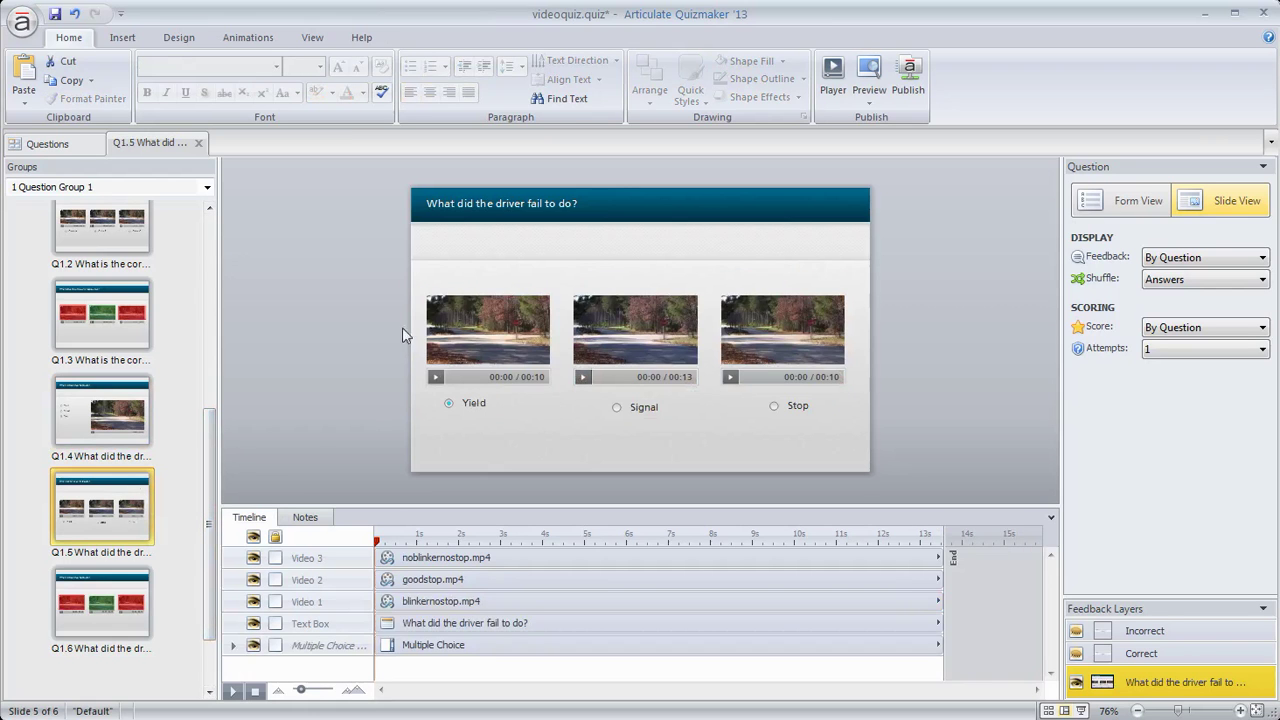
pyautogui.click(489, 401)
pyautogui.click(522, 390)
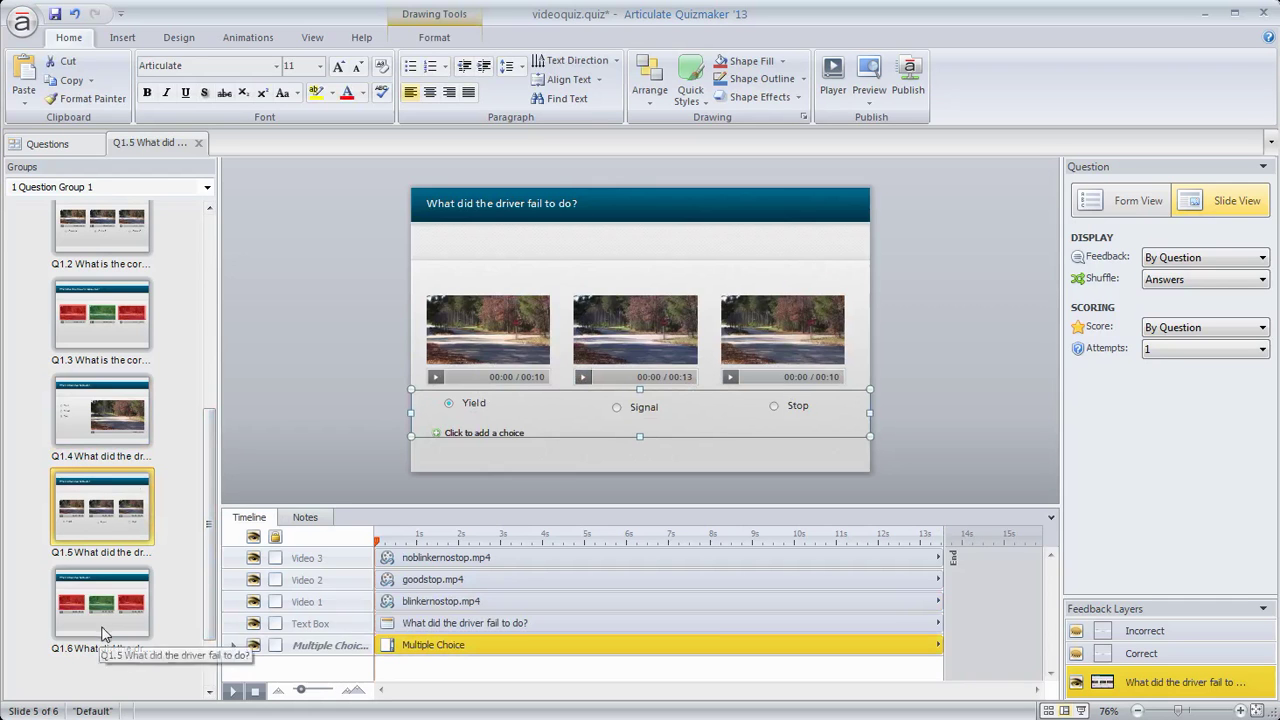
pyautogui.click(125, 604)
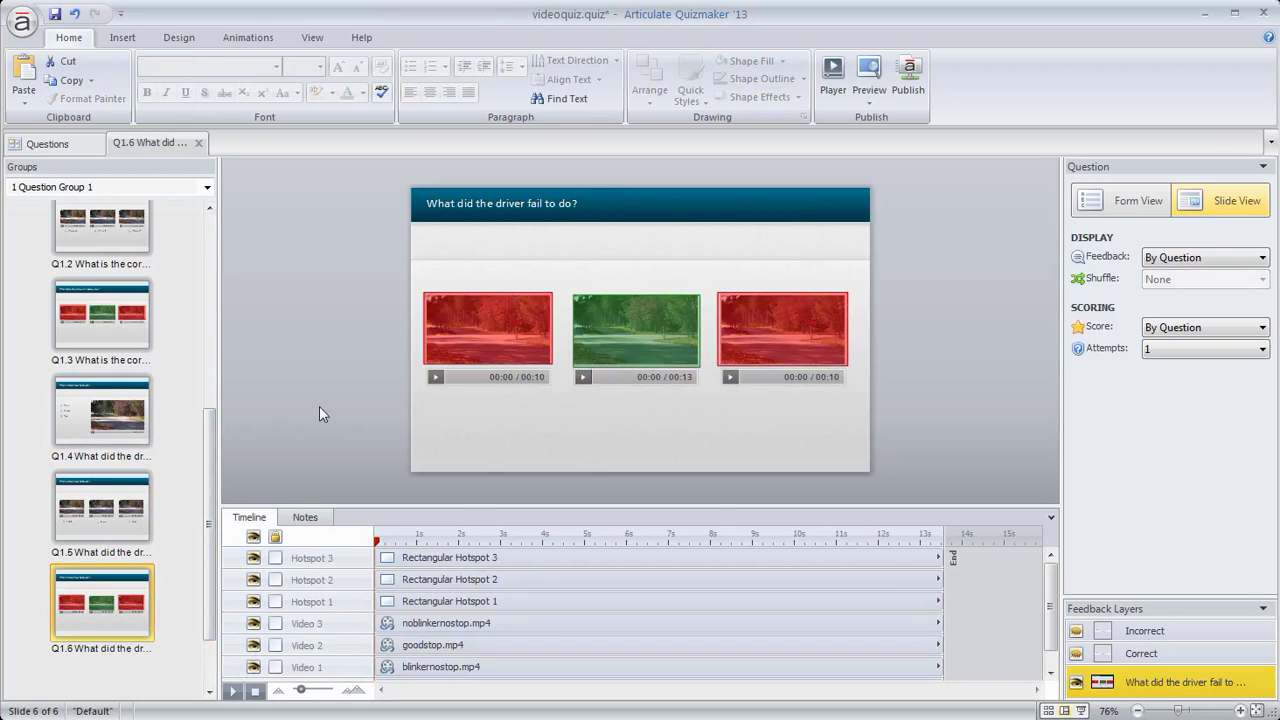